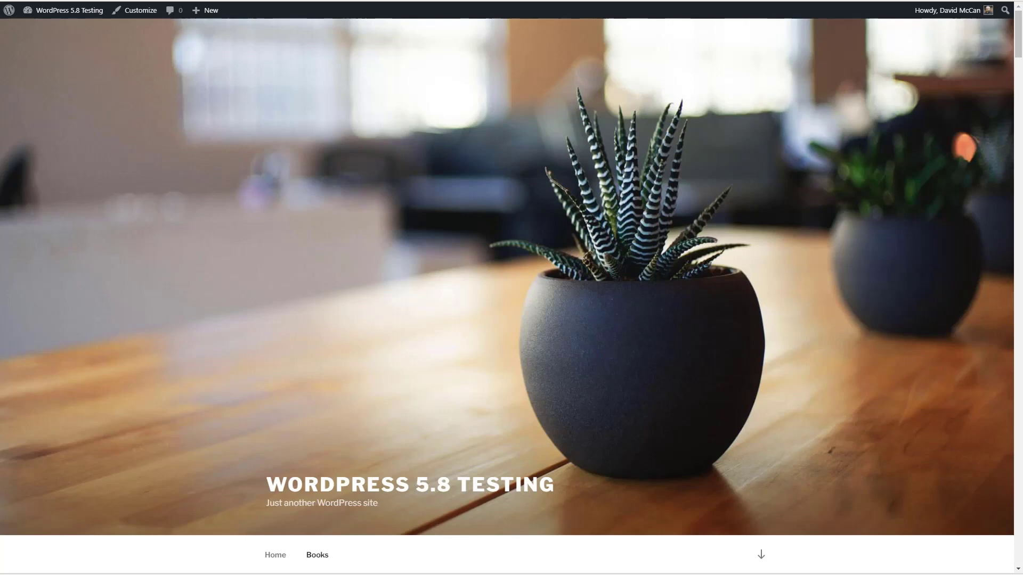
# - Scroll the test site's front page to review the Search, Categories and Meta sidebar widgets
pyautogui.scroll(-6, 465, 176)
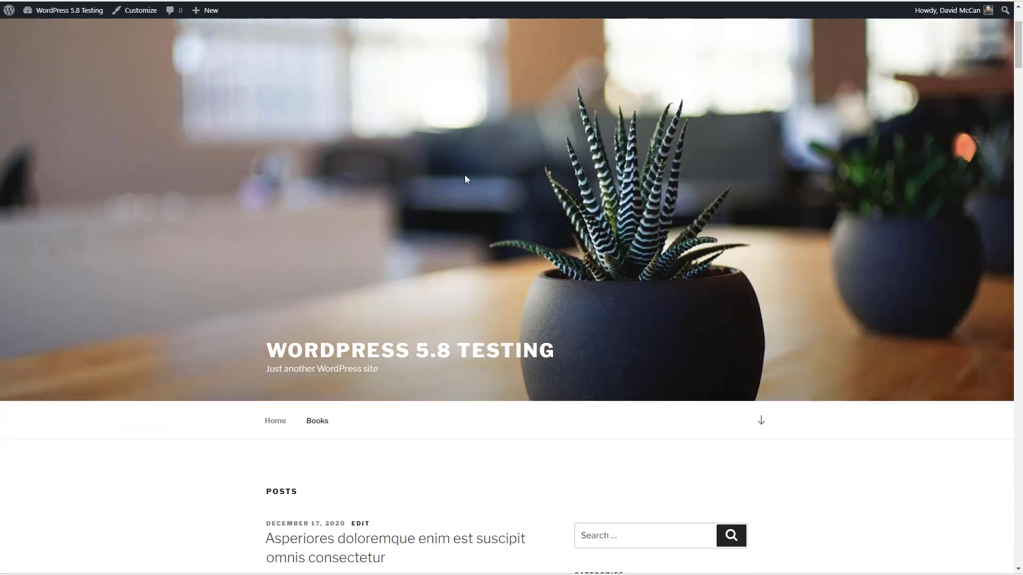
pyautogui.scroll(-2, 467, 180)
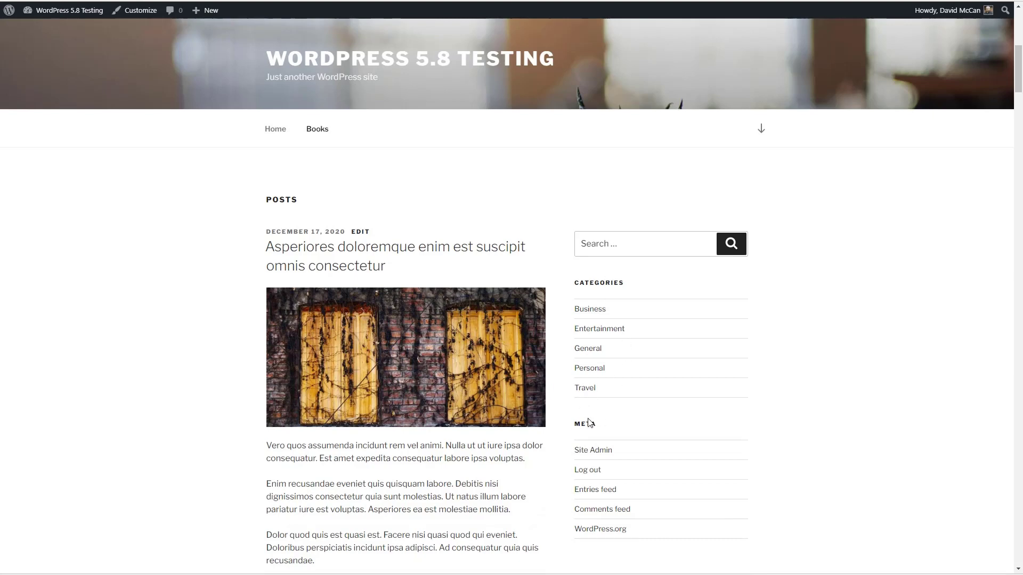
pyautogui.scroll(3, 614, 417)
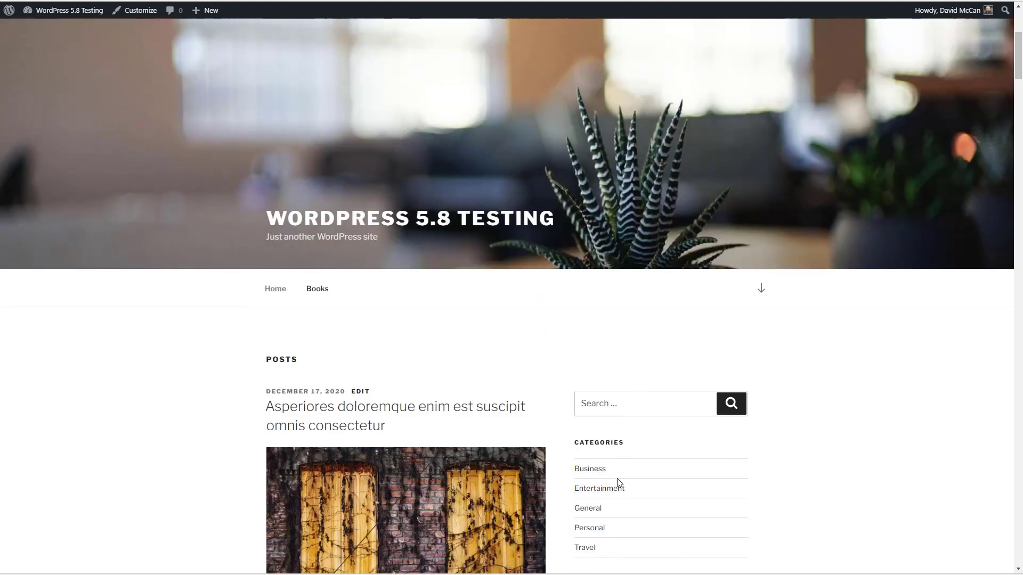
pyautogui.scroll(5, 617, 479)
pyautogui.moveTo(77, 16)
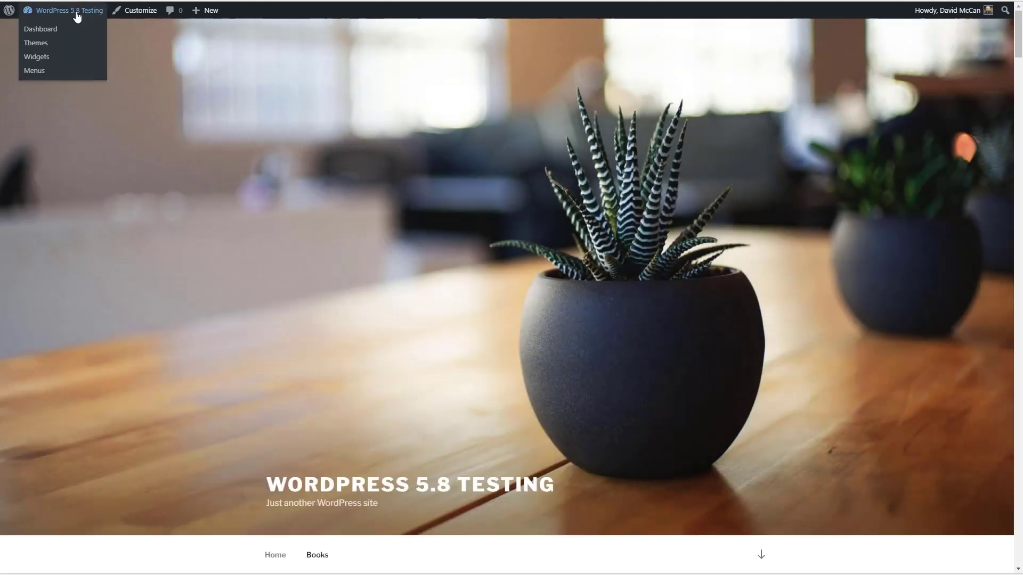
# - Open the block-based Widgets editor and check its Block and Widget Areas tabs and Options menu
pyautogui.click(42, 60)
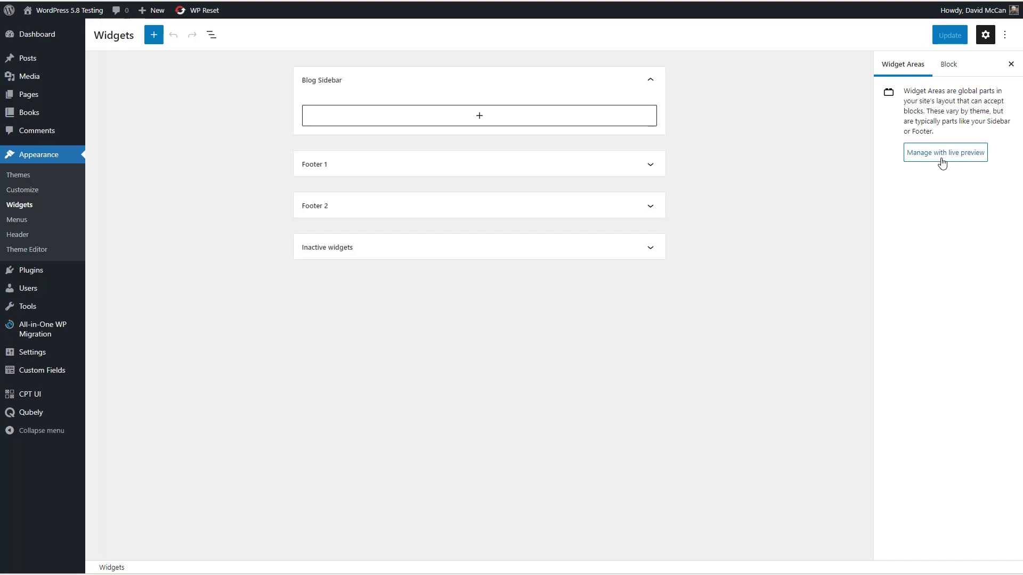
pyautogui.click(949, 65)
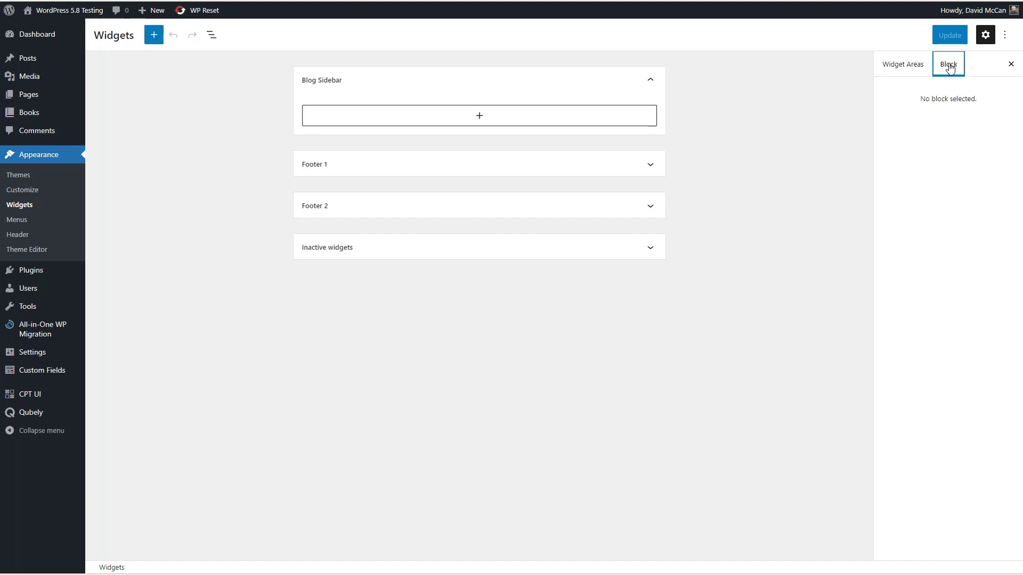
pyautogui.click(901, 69)
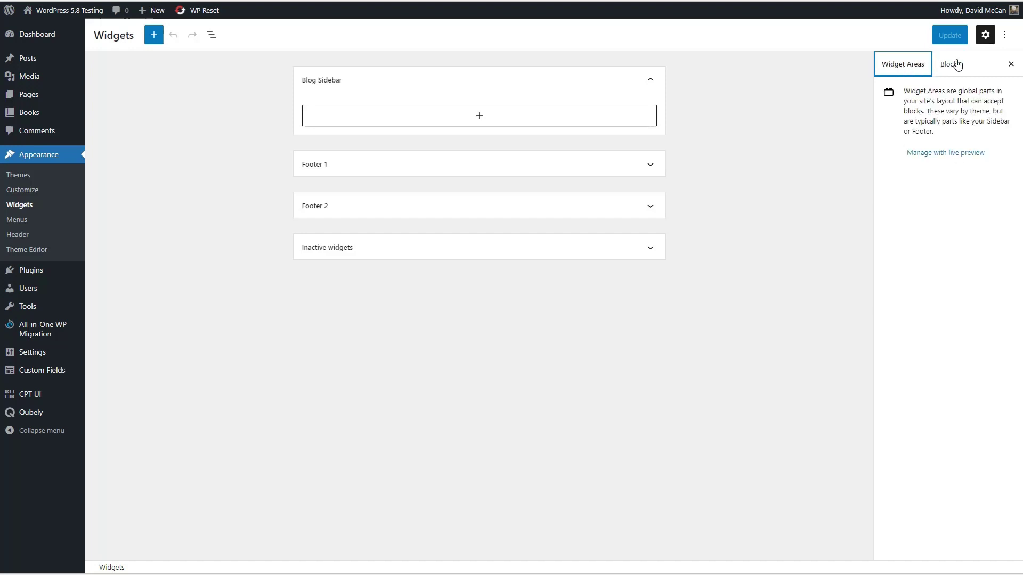
pyautogui.click(1004, 35)
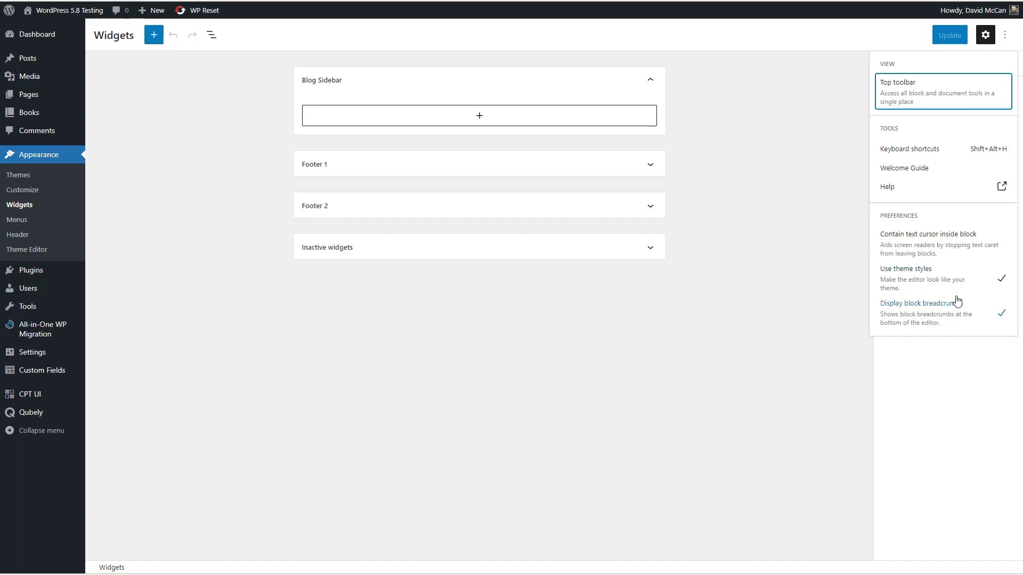
pyautogui.click(842, 244)
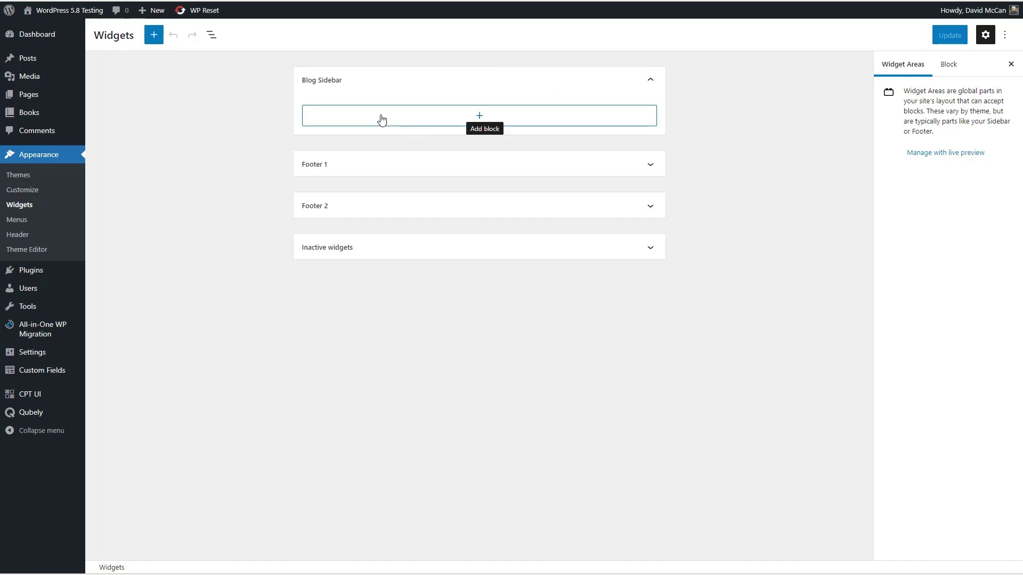
# - Insert a Gallery block in the Blog Sidebar with The Whistler, The Reckoning and Fire & Blood covers
pyautogui.click(478, 117)
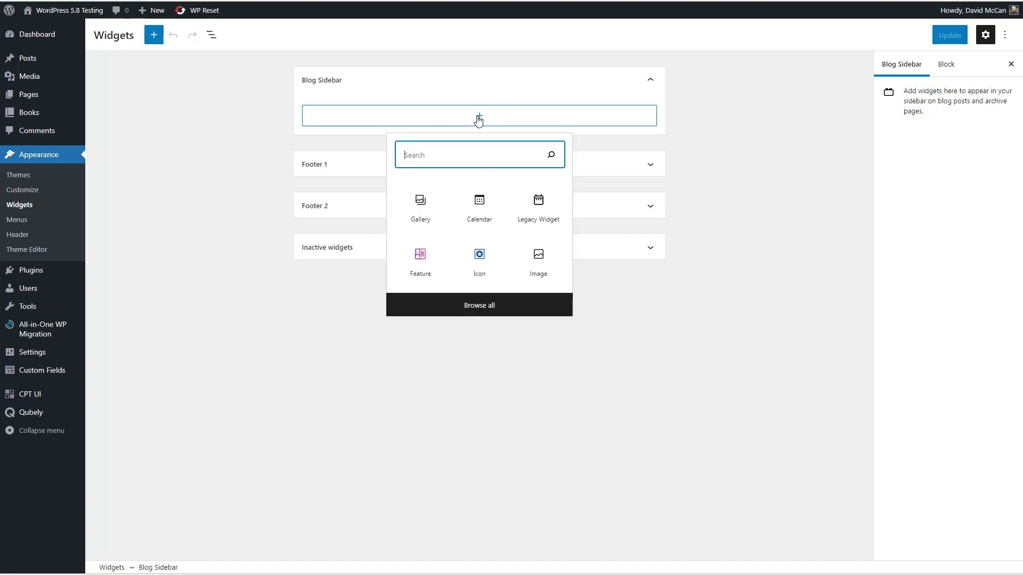
pyautogui.click(430, 213)
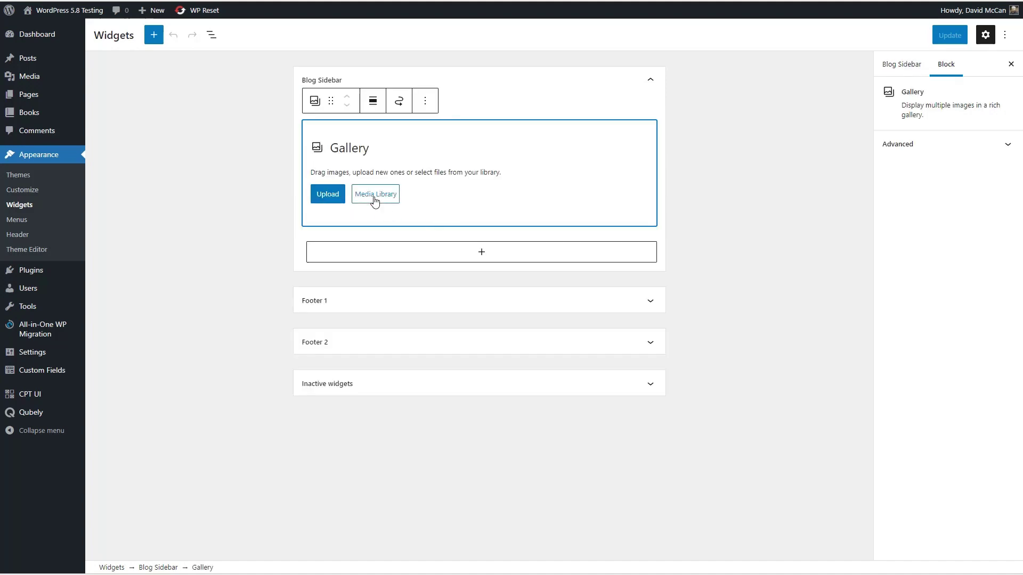
pyautogui.click(375, 195)
pyautogui.click(166, 151)
pyautogui.click(265, 148)
pyautogui.click(312, 152)
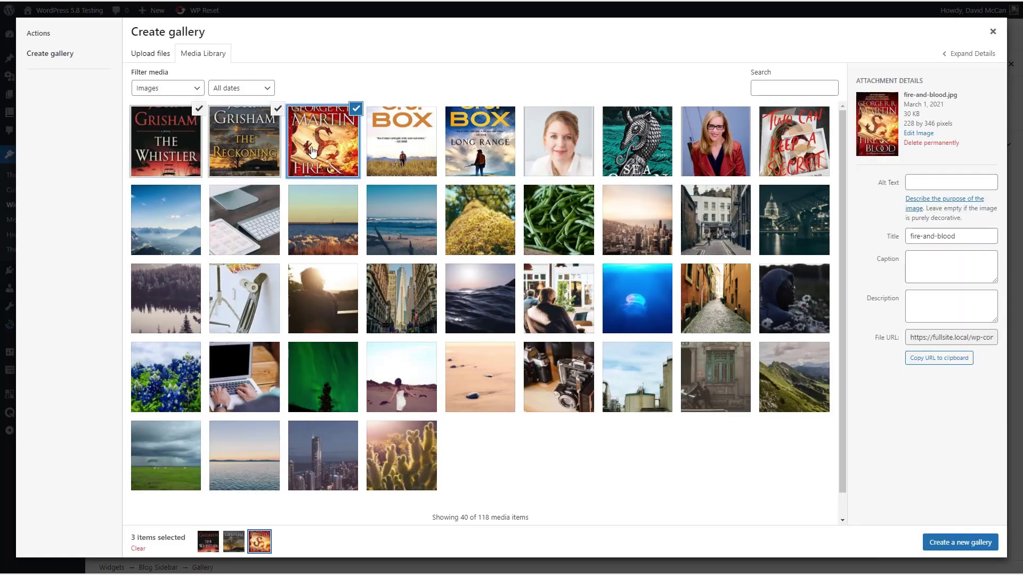
pyautogui.click(984, 542)
pyautogui.click(975, 543)
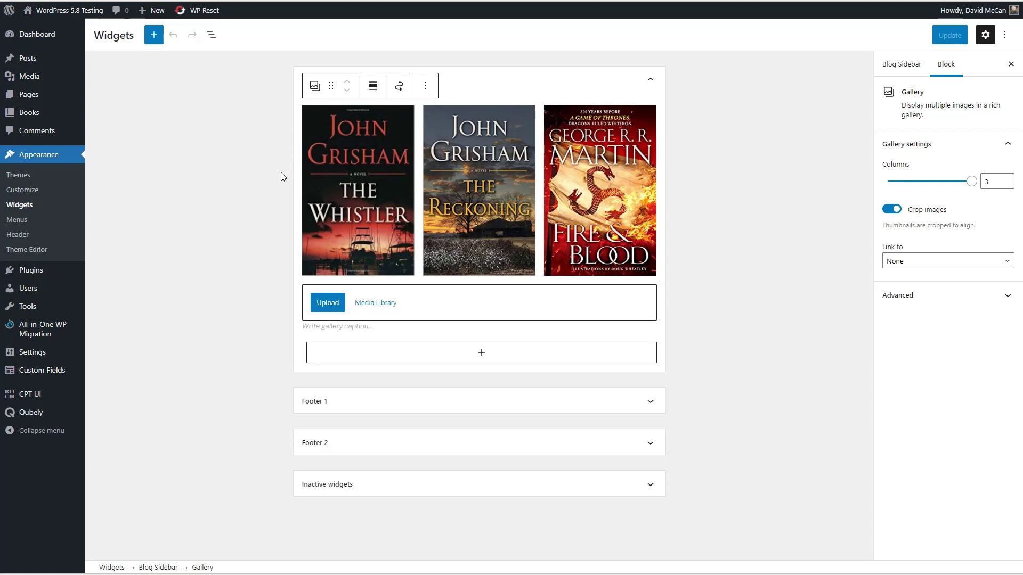
# - From the live site, open the Customizer's Widgets panel on the Blog Sidebar
pyautogui.click(78, 19)
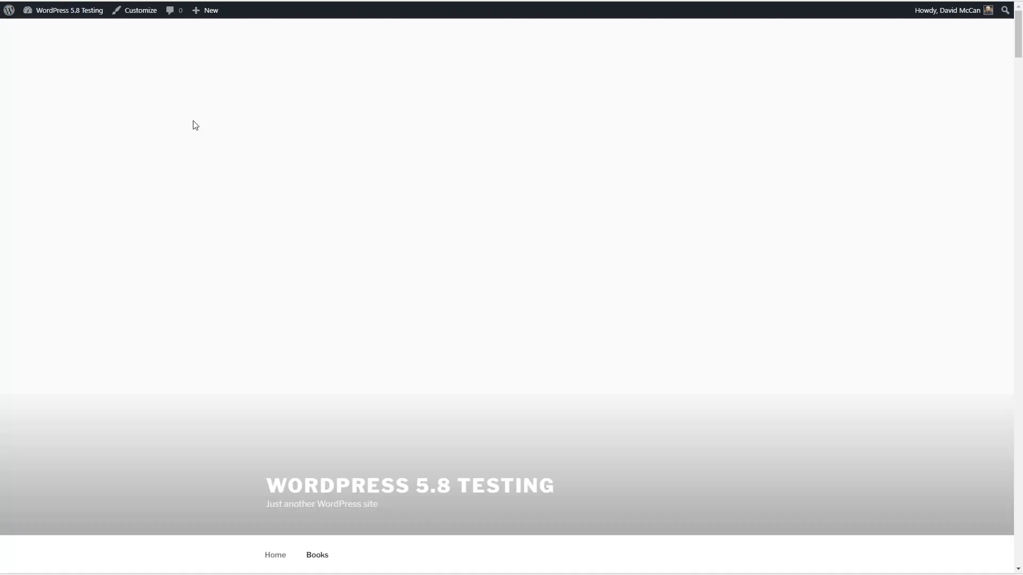
pyautogui.scroll(-9, 195, 126)
pyautogui.scroll(3, 195, 126)
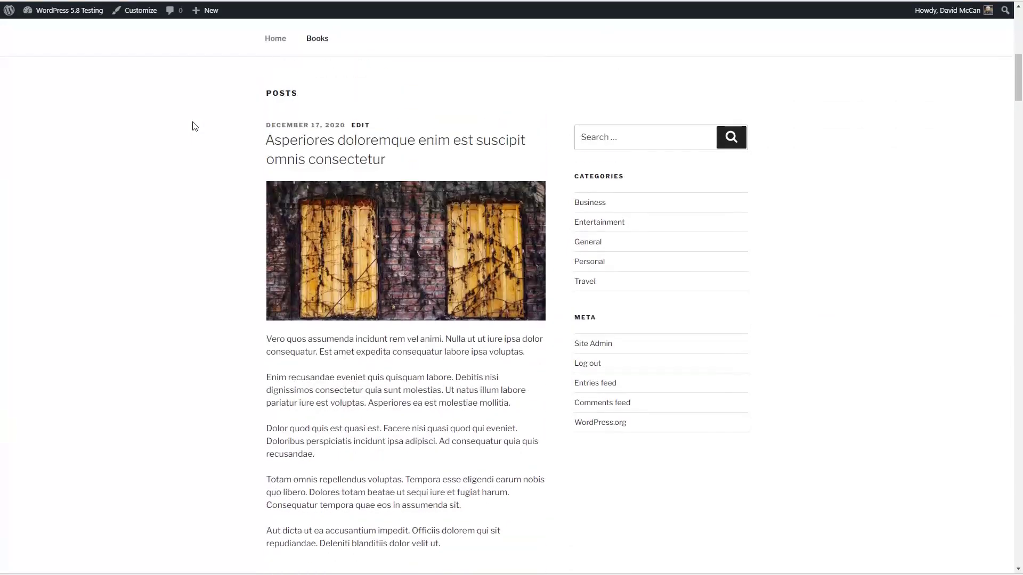
pyautogui.scroll(5, 195, 126)
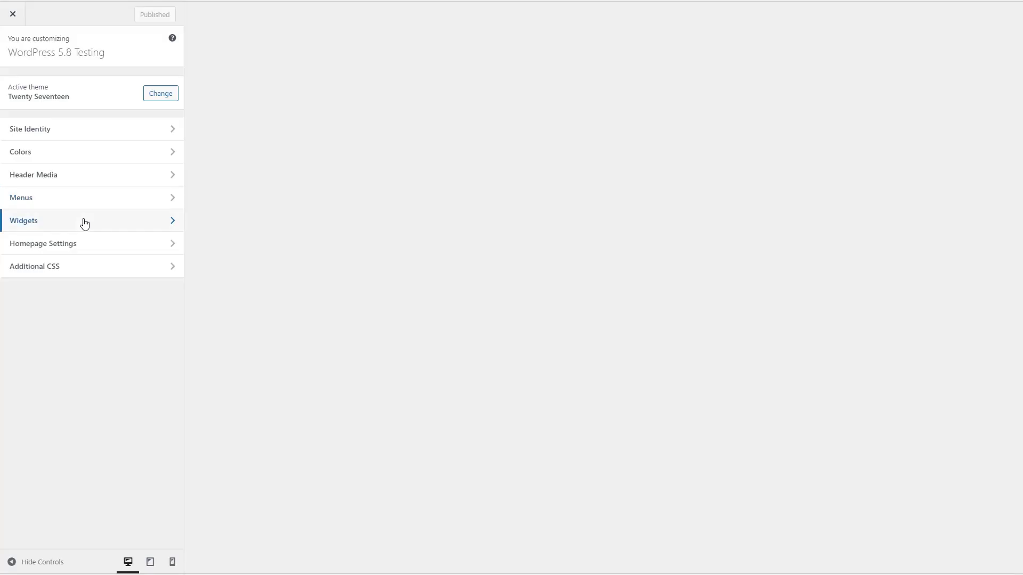
pyautogui.click(83, 220)
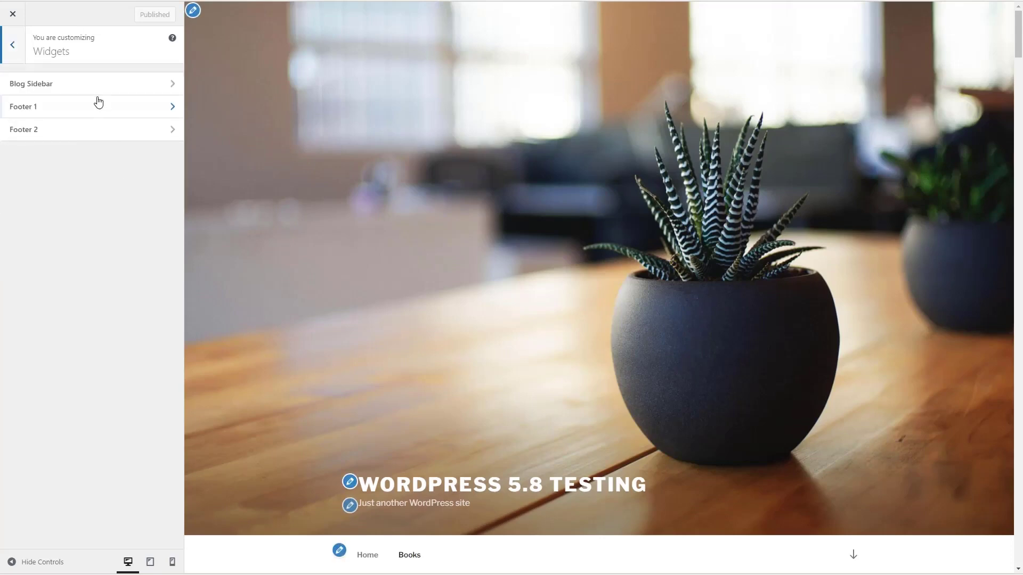
pyautogui.click(96, 85)
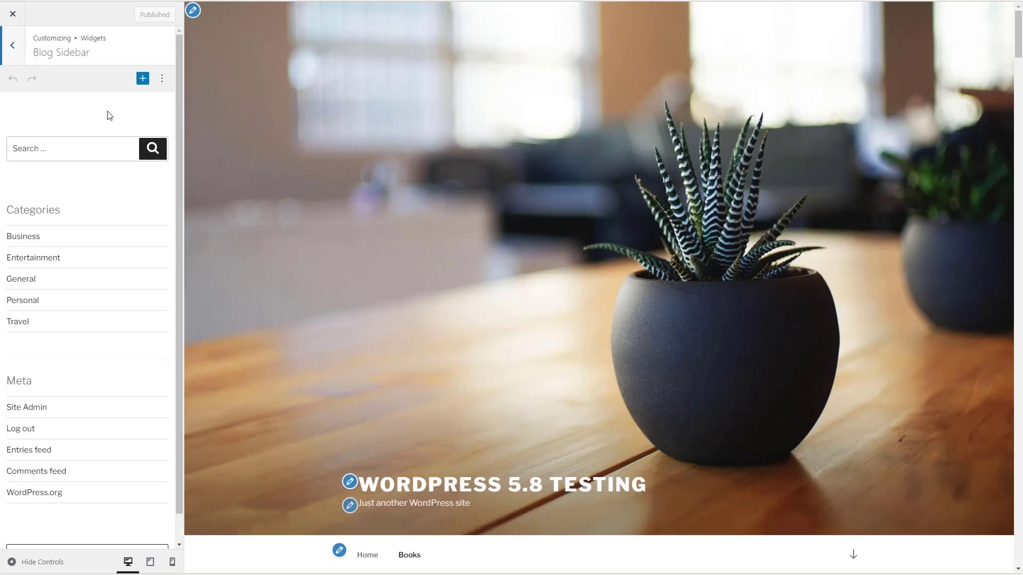
# - Select the Categories block and check its more-actions and editor options menus
pyautogui.scroll(-1, 90, 363)
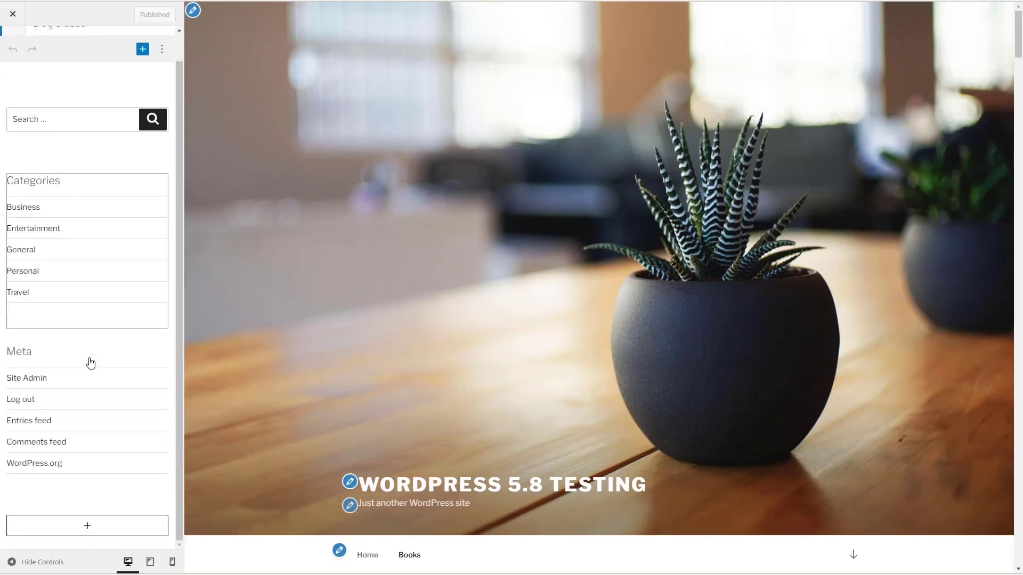
pyautogui.scroll(1, 91, 363)
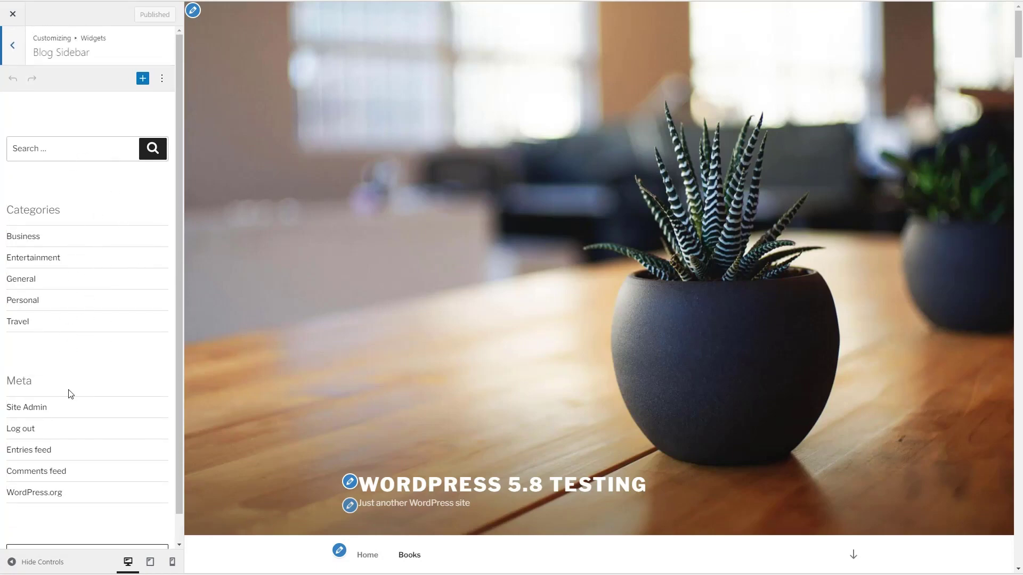
pyautogui.scroll(-1, 71, 395)
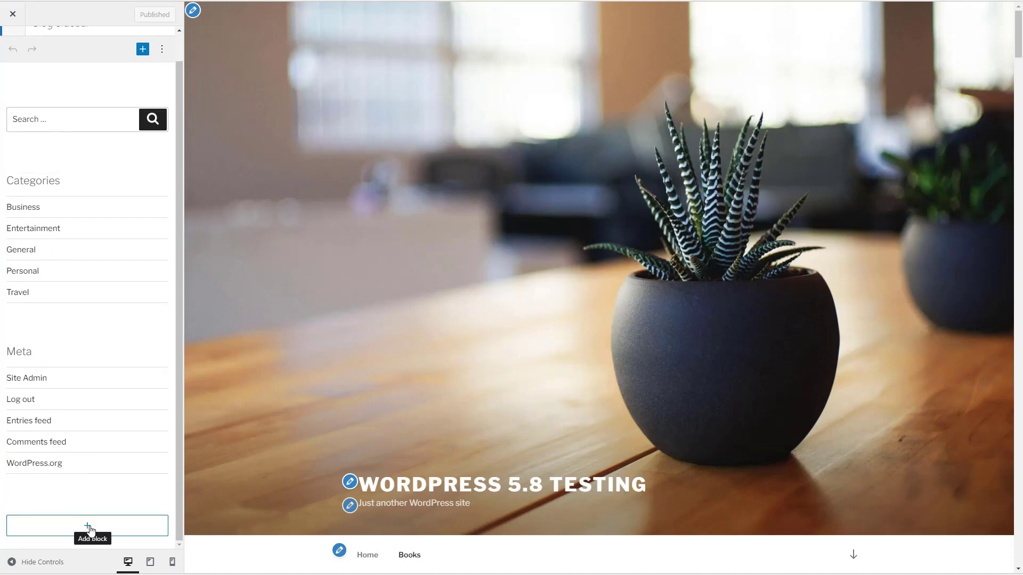
pyautogui.click(100, 229)
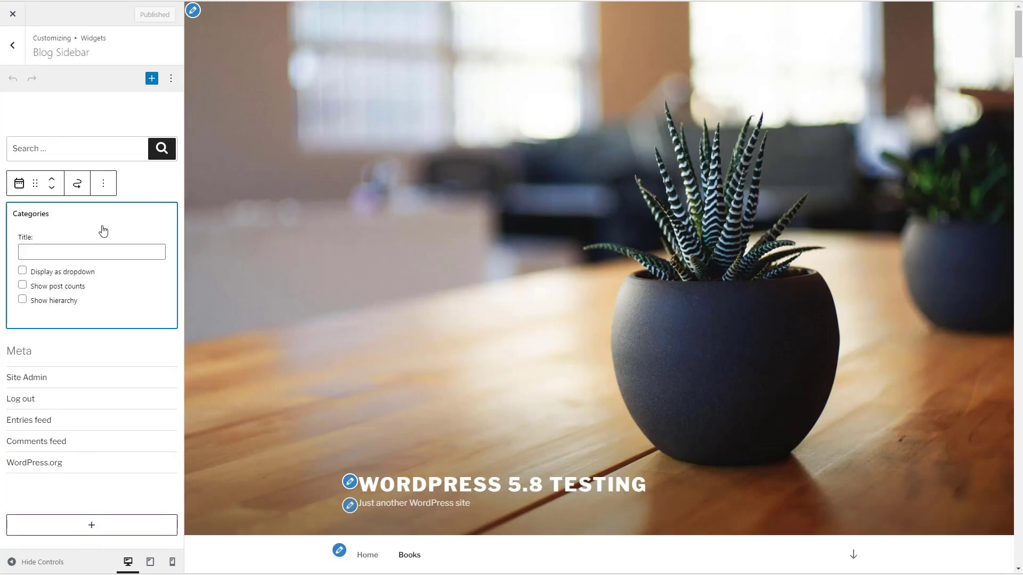
pyautogui.click(107, 183)
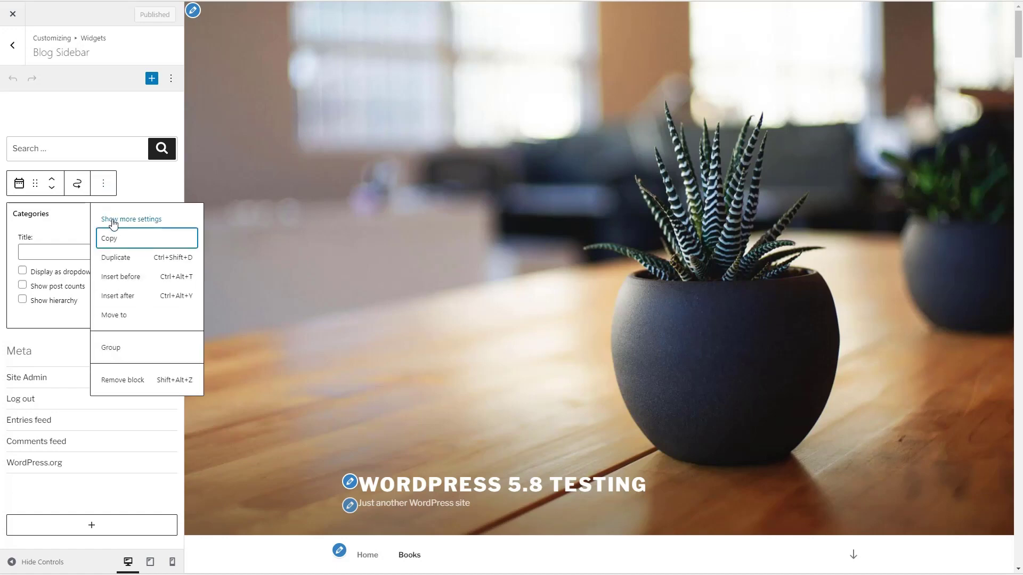
pyautogui.click(171, 78)
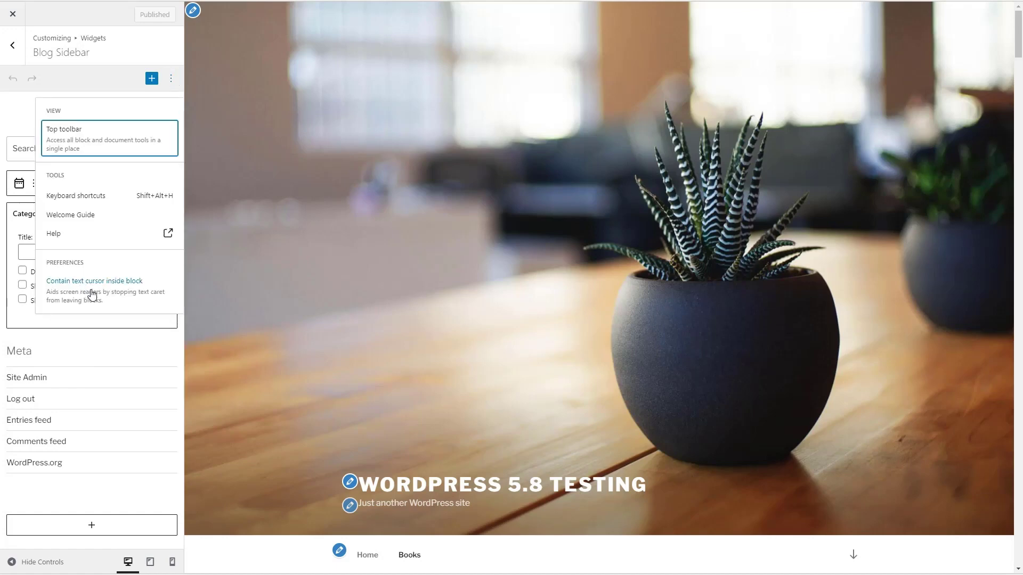
pyautogui.click(171, 78)
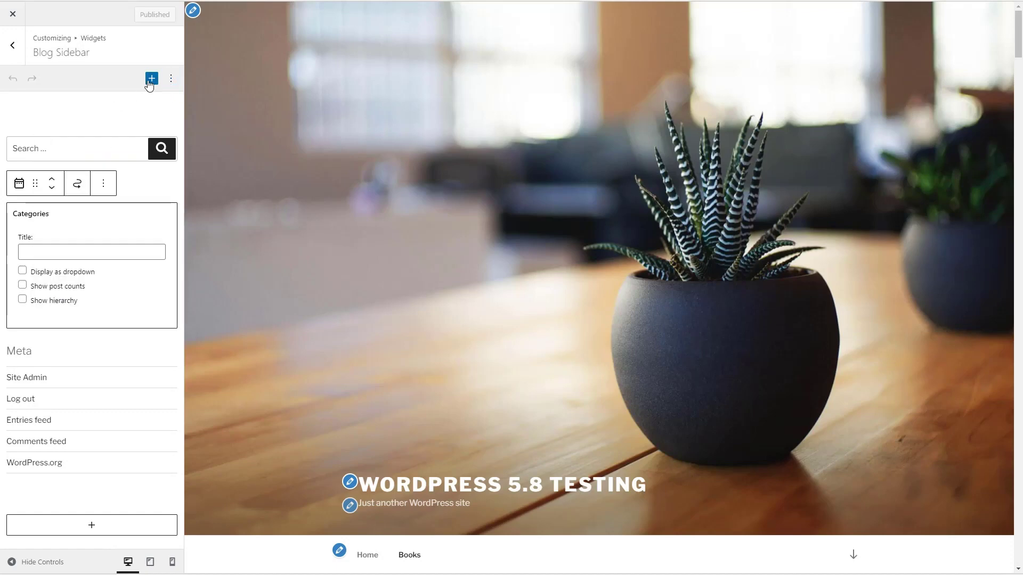
# - Search the block library for 'gal' and add a Gallery block to the sidebar
pyautogui.click(152, 79)
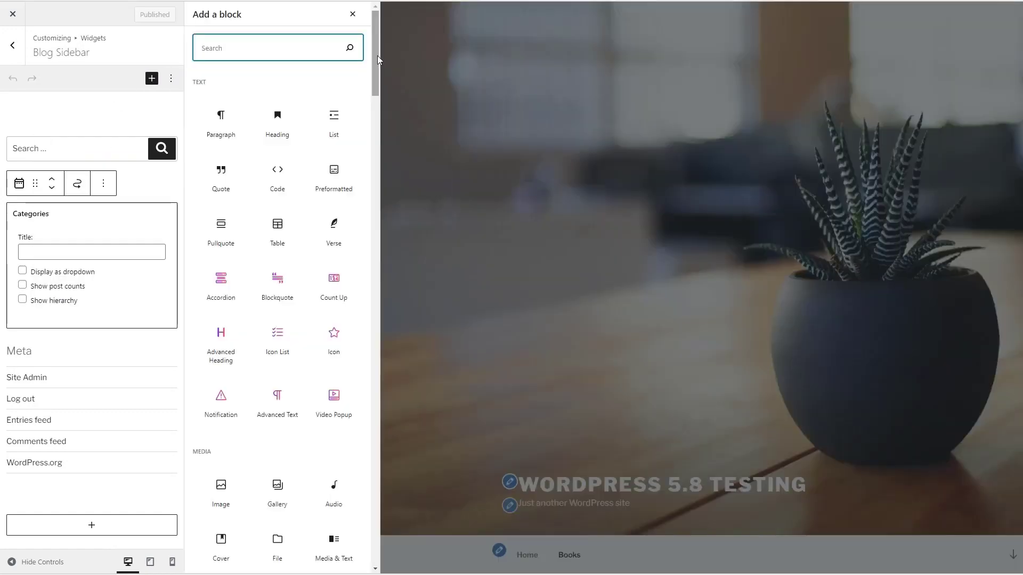
pyautogui.scroll(-10, 368, 96)
pyautogui.scroll(10, 361, 129)
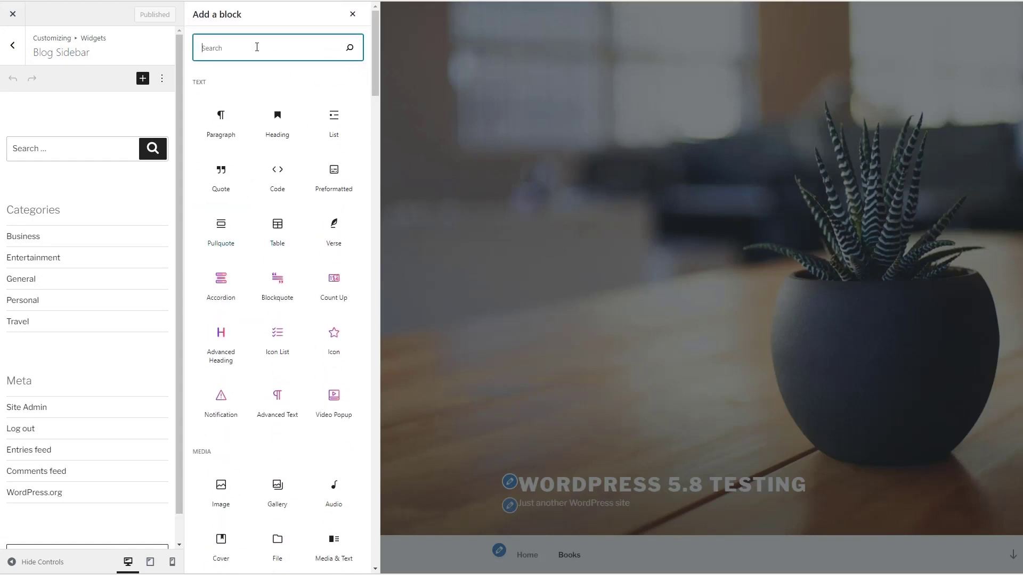
pyautogui.write('gall')
pyautogui.click(222, 114)
# - Fill the gallery with three book covers from the Media Library and insert it
pyautogui.click(38, 521)
pyautogui.click(168, 141)
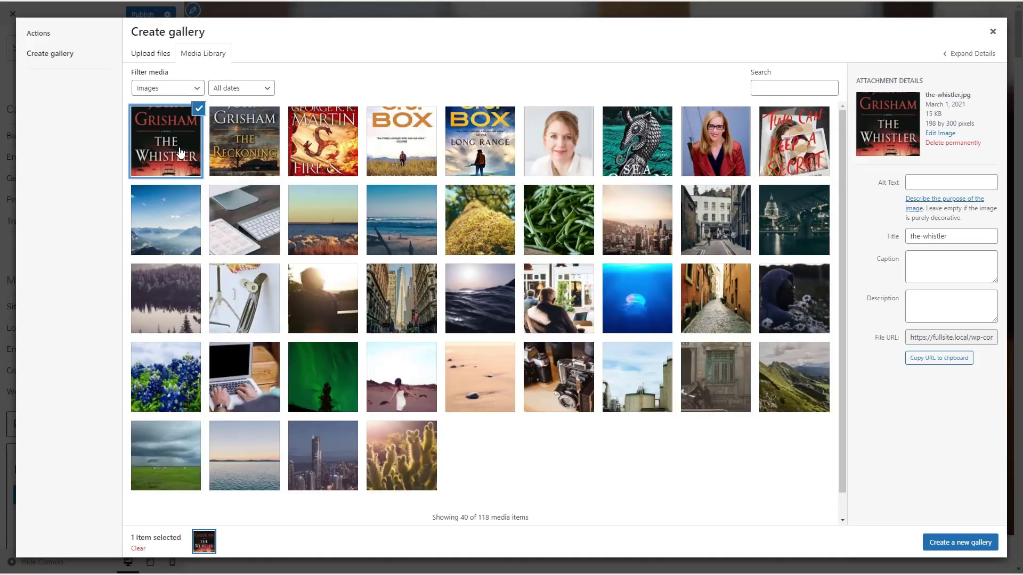
pyautogui.click(244, 142)
pyautogui.click(794, 142)
pyautogui.click(960, 542)
pyautogui.click(971, 543)
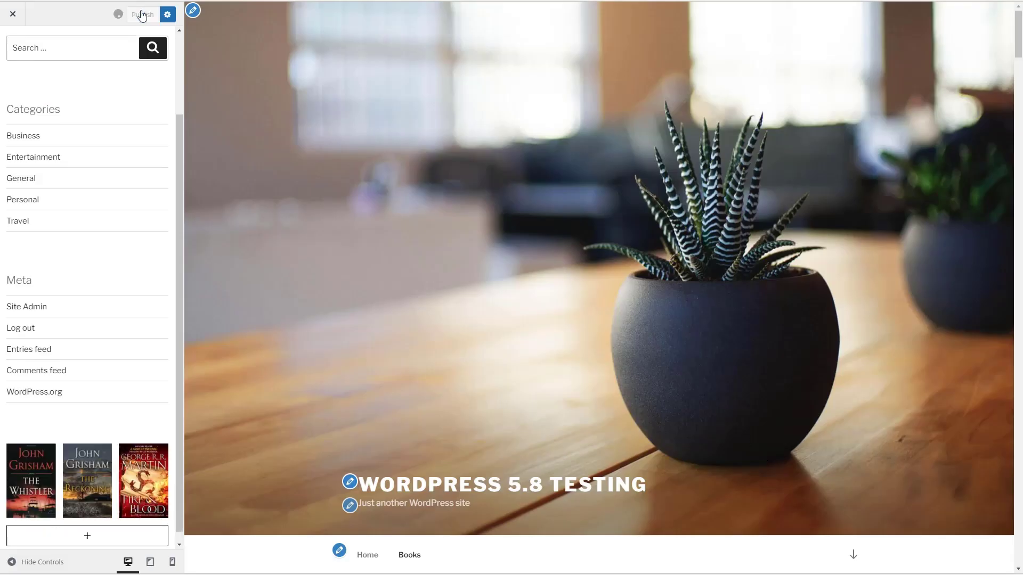
# - Publish the sidebar changes and close the Customizer
pyautogui.click(141, 15)
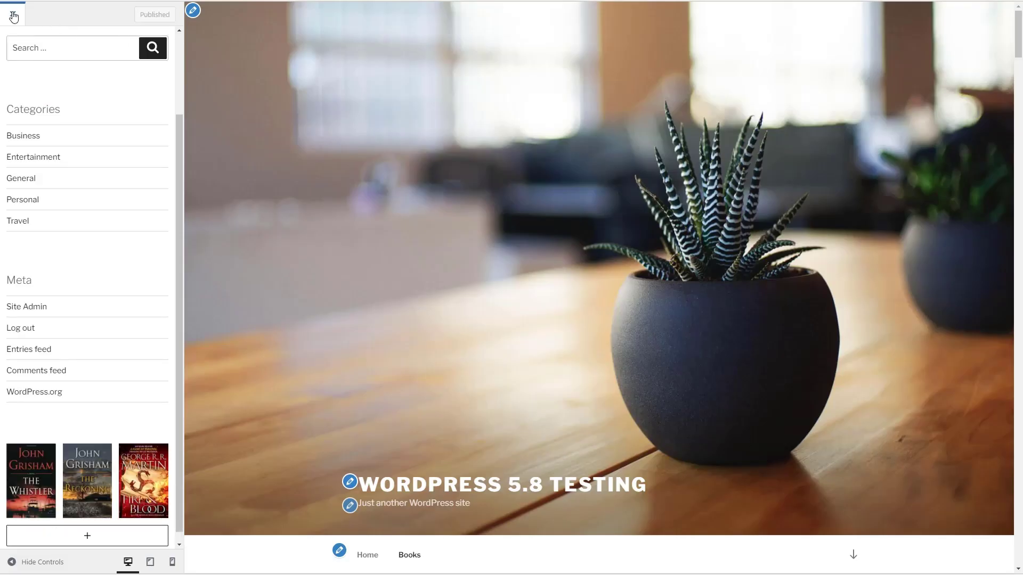
pyautogui.scroll(-10, 355, 132)
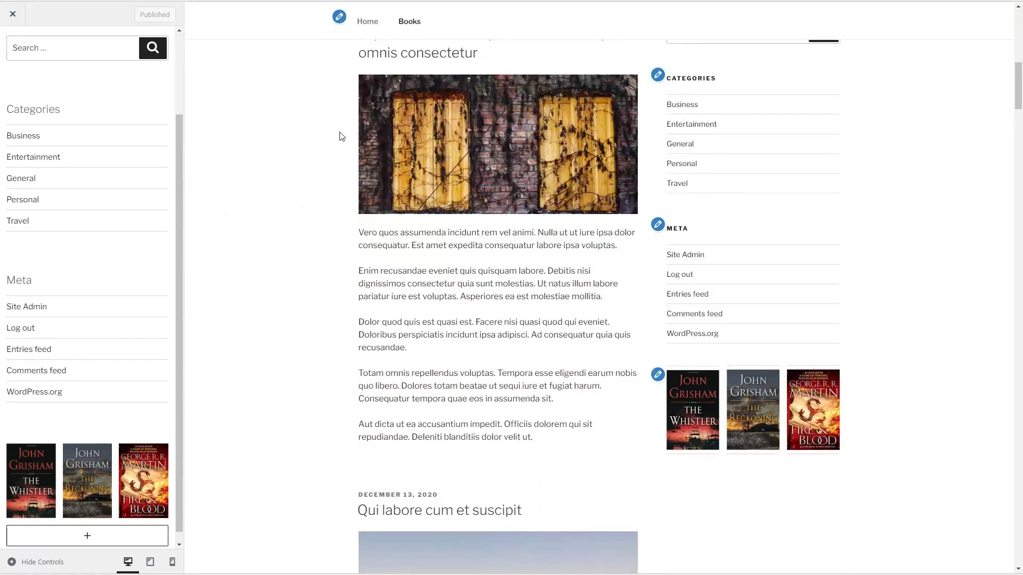
pyautogui.click(13, 15)
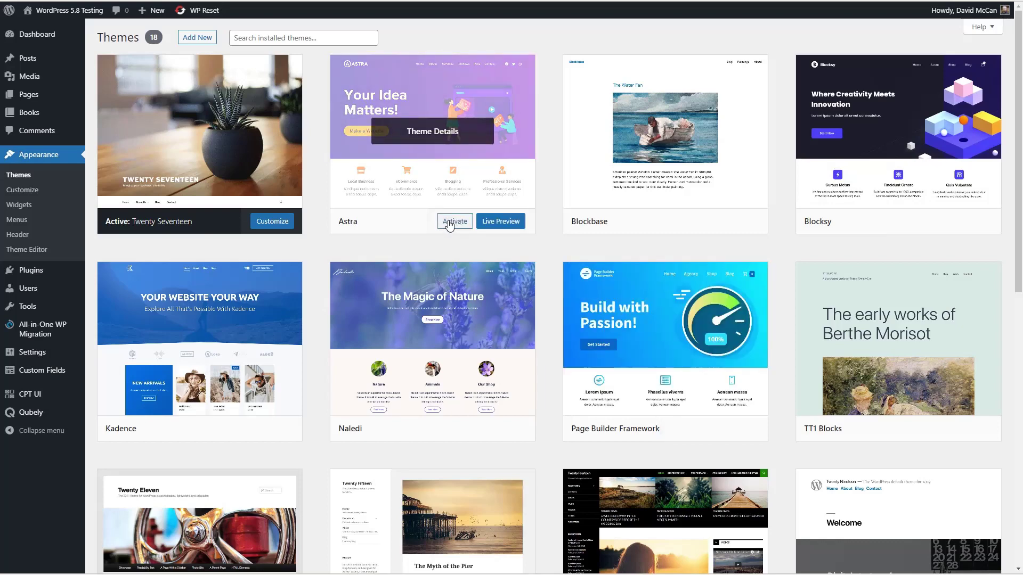
# - Activate the Astra theme and open its widget areas in Appearance > Widgets
pyautogui.click(449, 223)
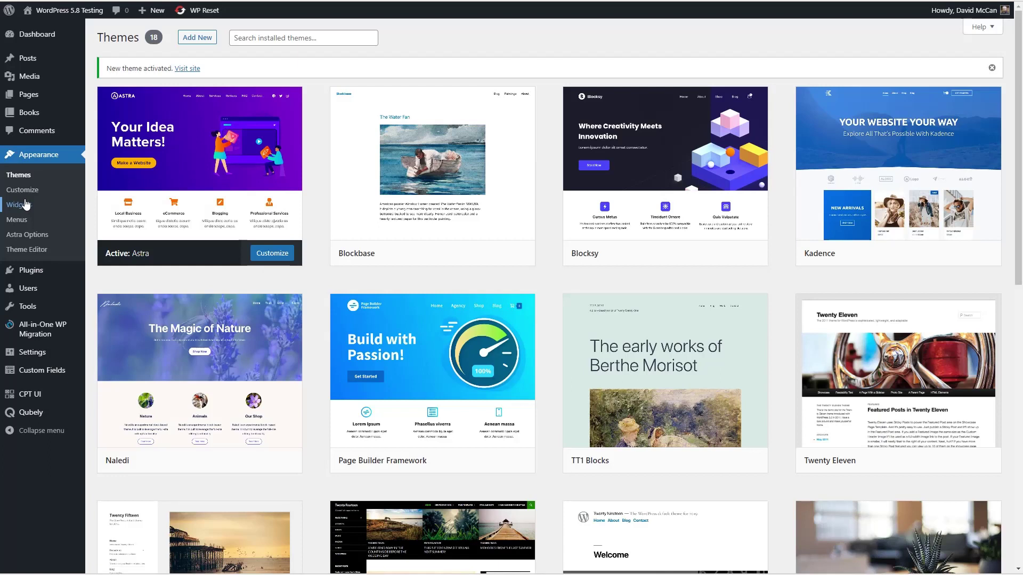
pyautogui.click(25, 204)
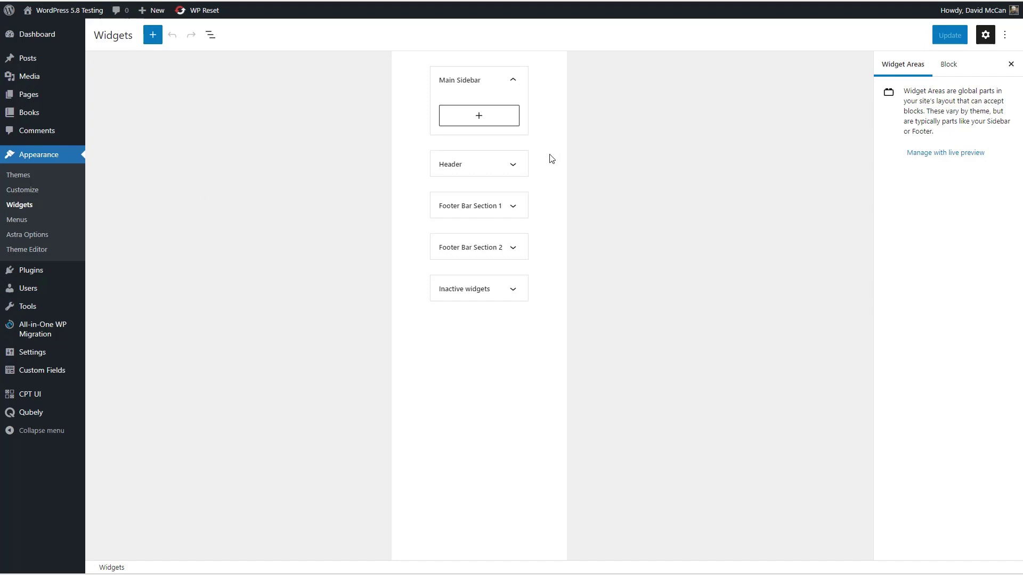
# - Insert a Gallery of The Whistler, The Reckoning and Fire & Blood covers into the Main Sidebar
pyautogui.click(519, 164)
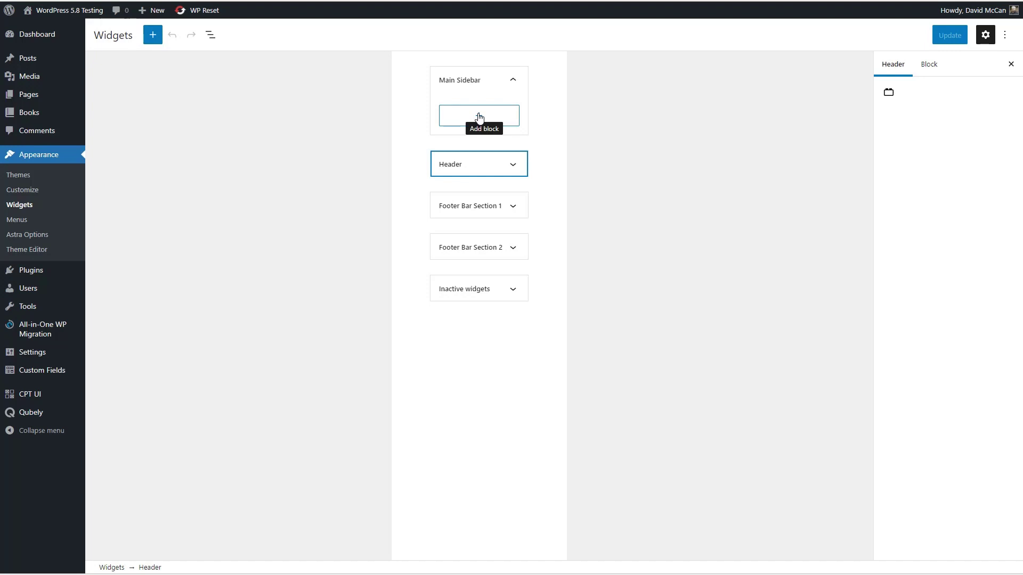
pyautogui.click(479, 117)
pyautogui.click(414, 208)
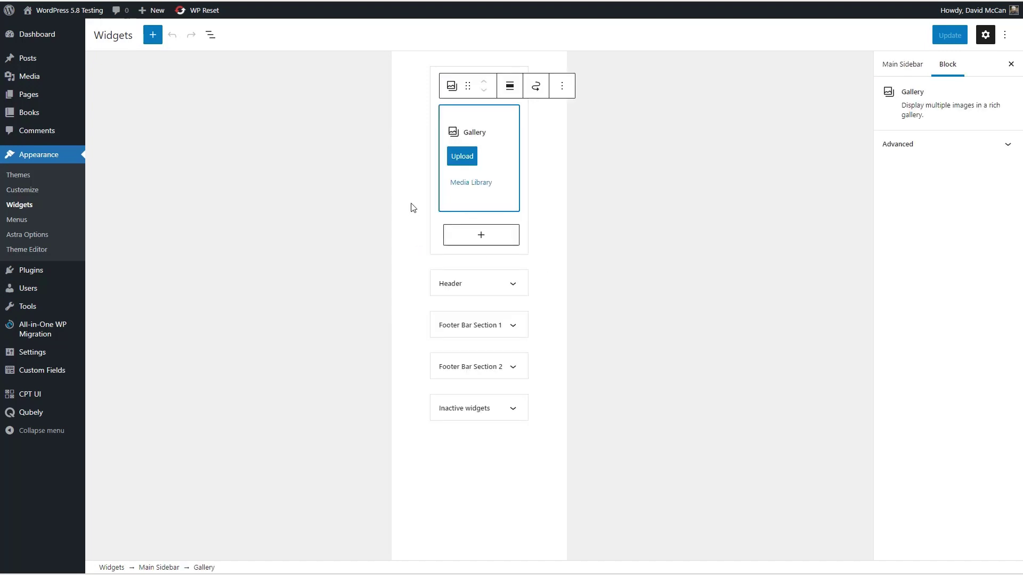
pyautogui.click(482, 183)
pyautogui.click(165, 141)
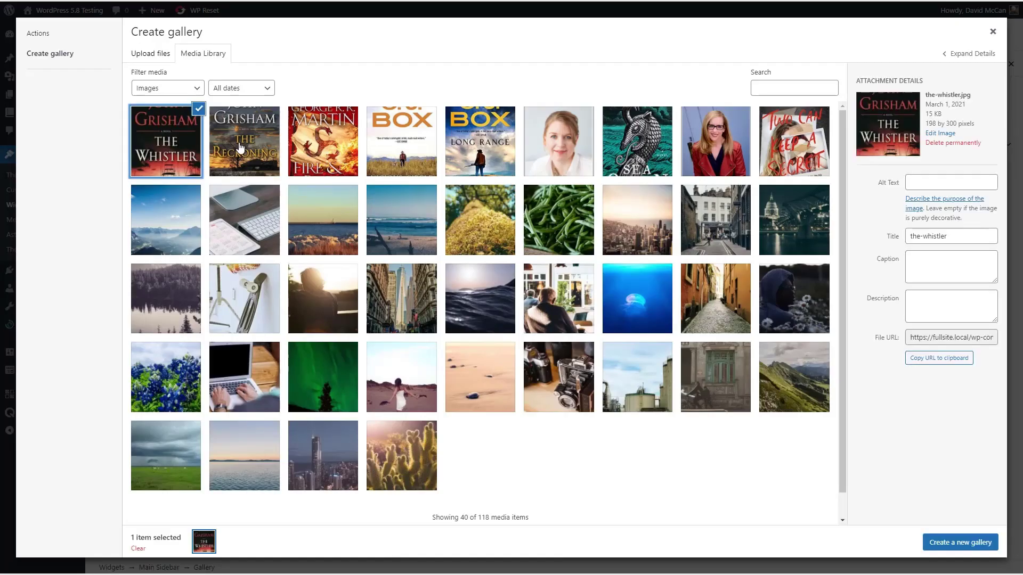
pyautogui.click(239, 148)
pyautogui.click(323, 141)
pyautogui.click(959, 542)
pyautogui.click(953, 543)
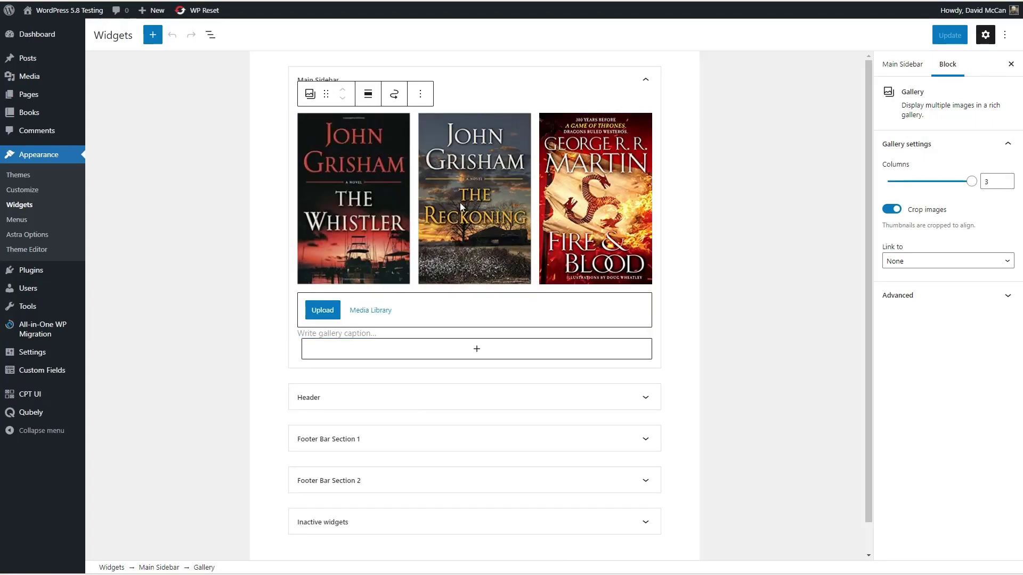
pyautogui.click(478, 364)
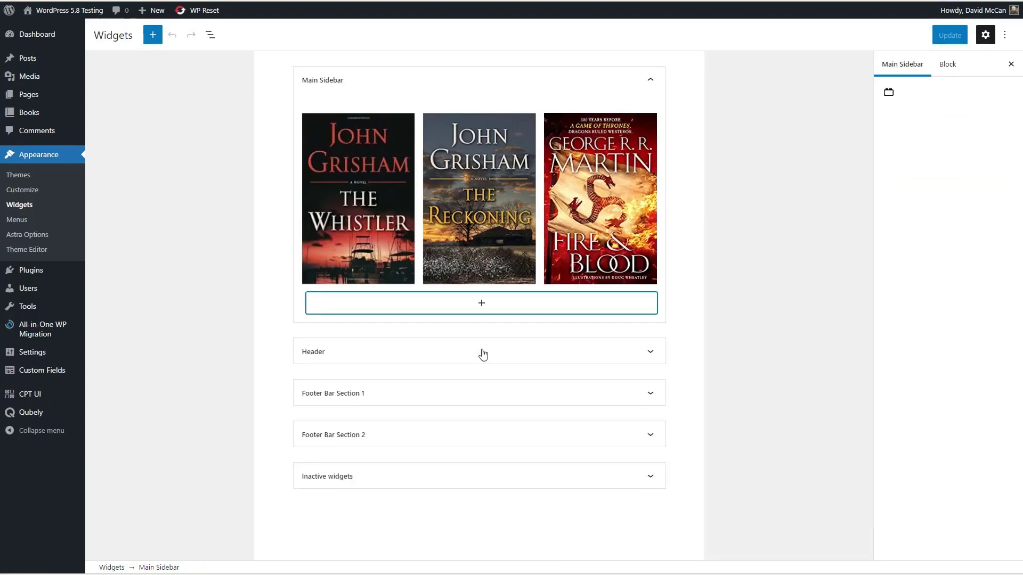
# - Add the Meta legacy widget (searched as 'meta') and a Calendar block below the gallery
pyautogui.click(481, 304)
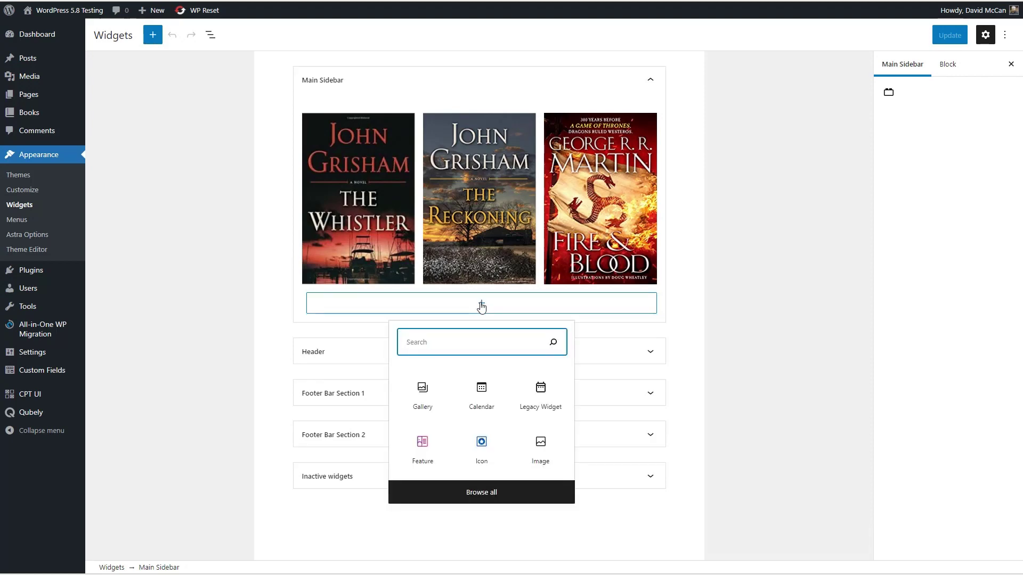
pyautogui.write('meta')
pyautogui.click(423, 398)
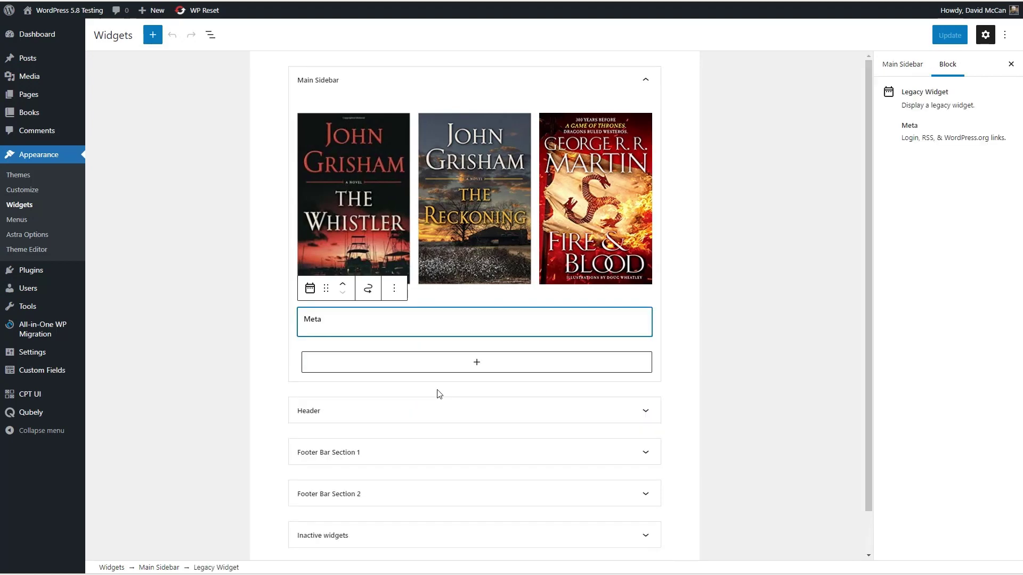
pyautogui.click(459, 401)
pyautogui.click(481, 421)
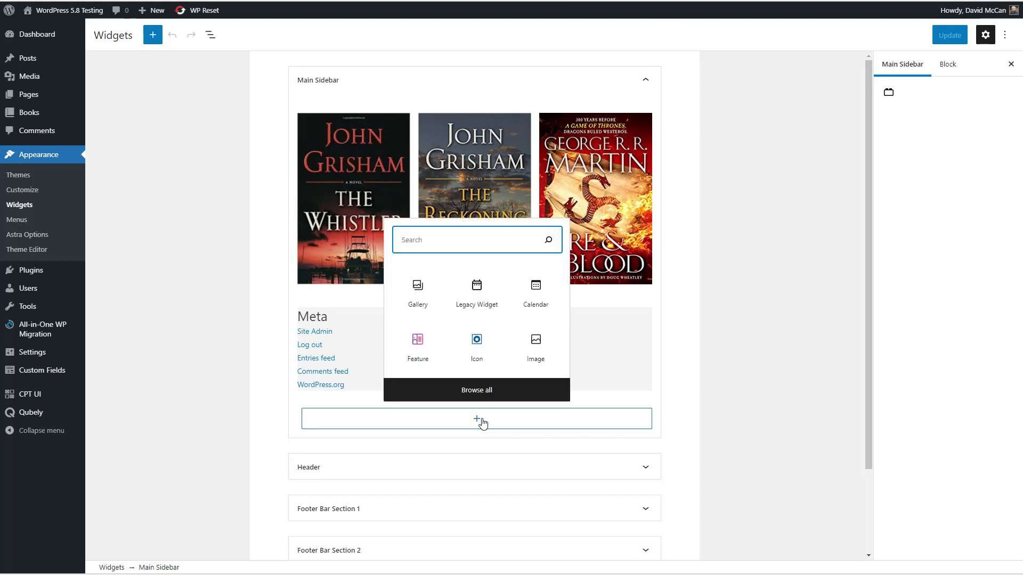
pyautogui.click(537, 293)
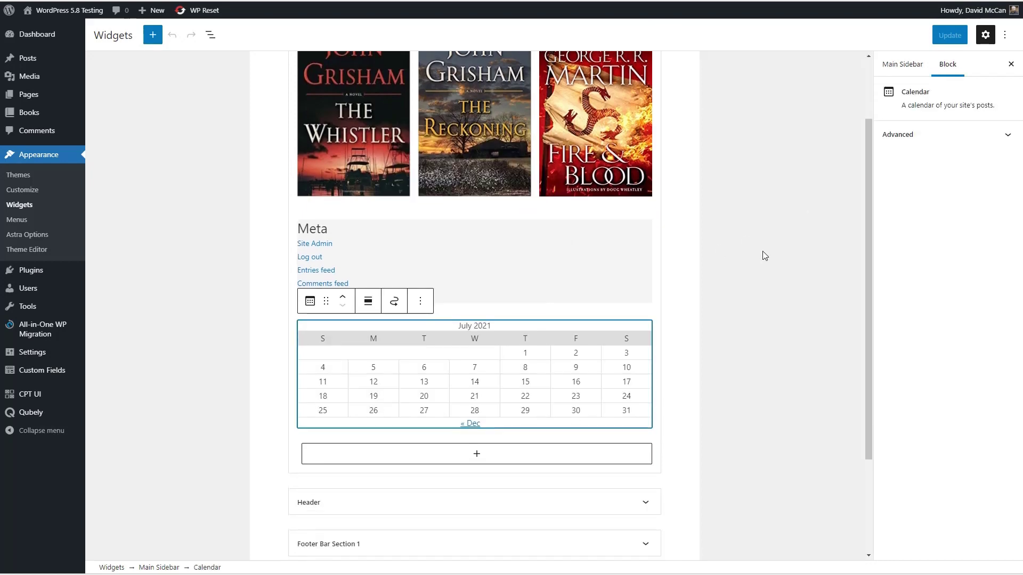
# - Visit the live site from the admin-bar site menu
pyautogui.scroll(3, 854, 112)
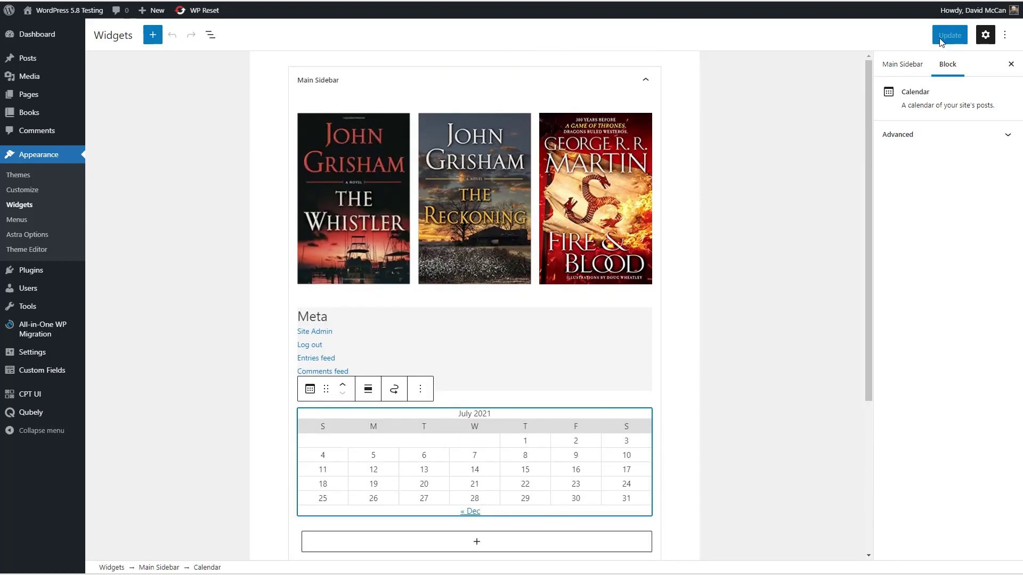
pyautogui.moveTo(80, 13)
pyautogui.click(104, 29)
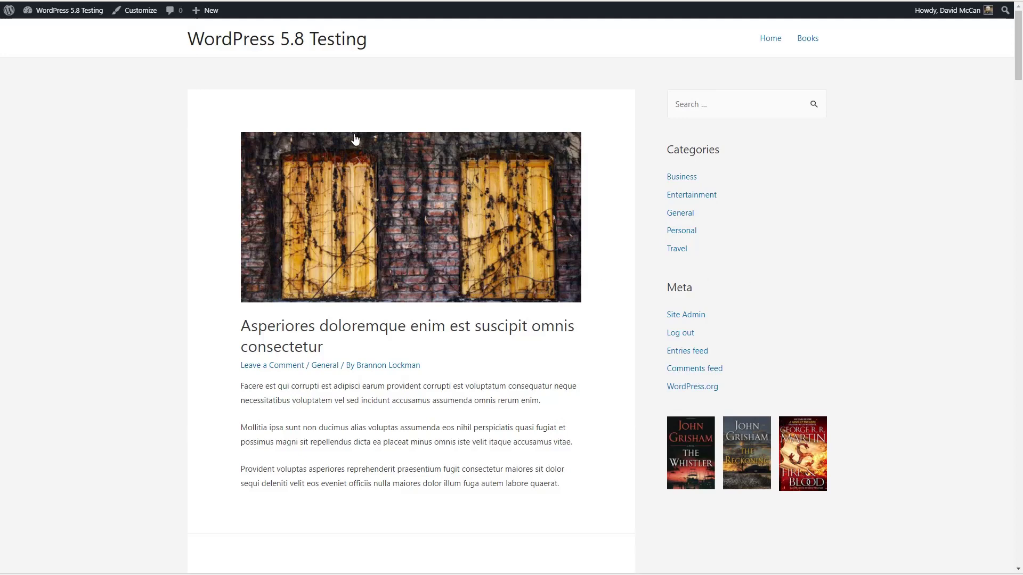
# - Open the Customizer from the live site's admin bar
pyautogui.click(142, 11)
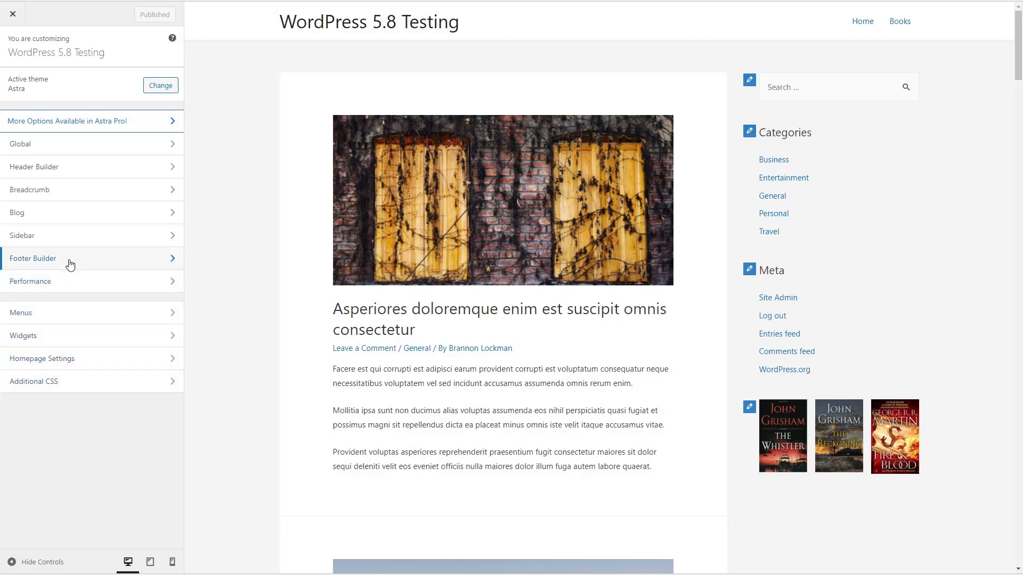
# - Look over the Astra Customizer sections and open the browser's page menu on the preview
pyautogui.moveTo(70, 265)
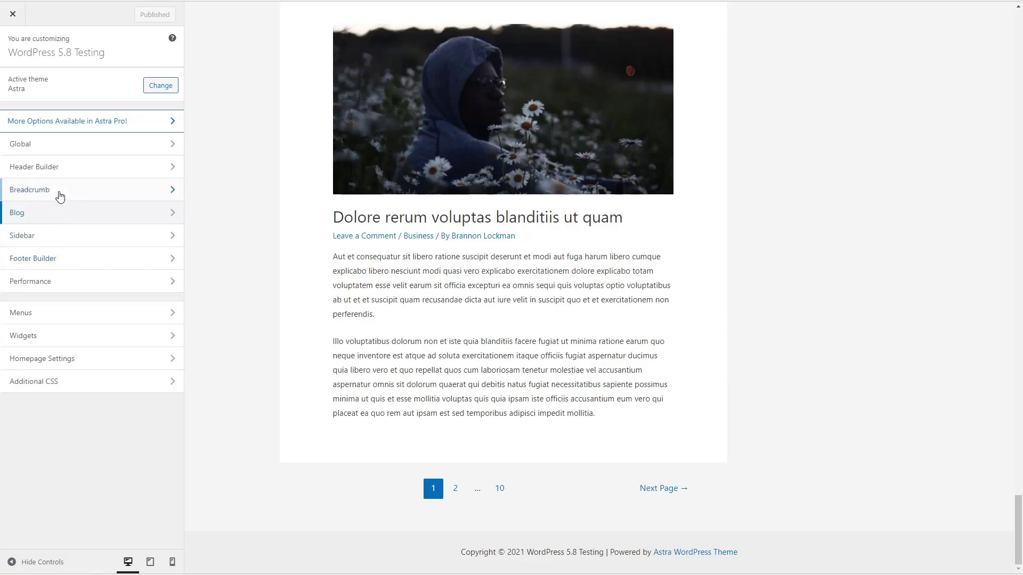
pyautogui.moveTo(62, 160)
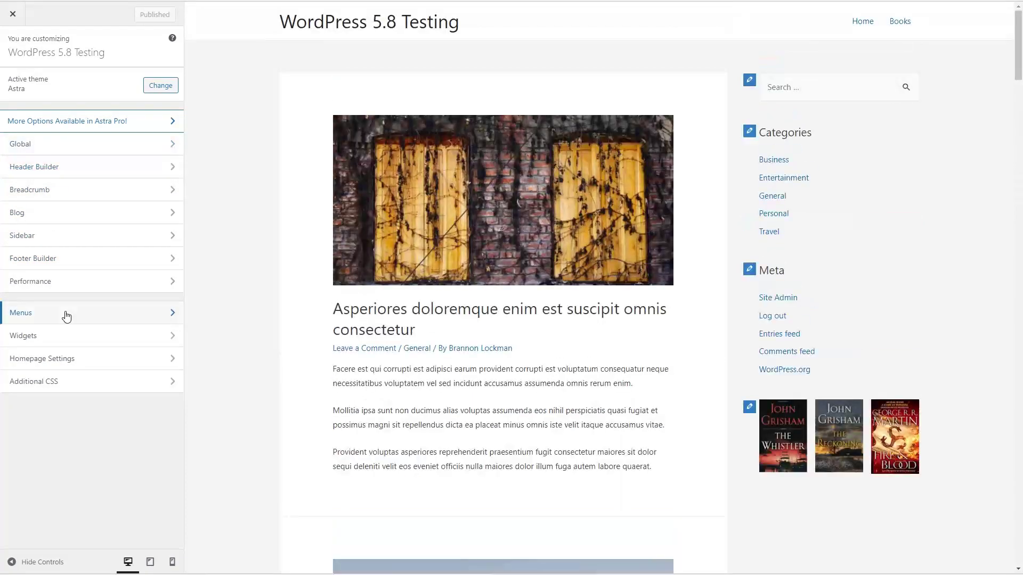
pyautogui.rightClick(221, 154)
# - Review the Customizer preview's console errors in DevTools, then close DevTools and the Customizer
pyautogui.moveTo(368, 371)
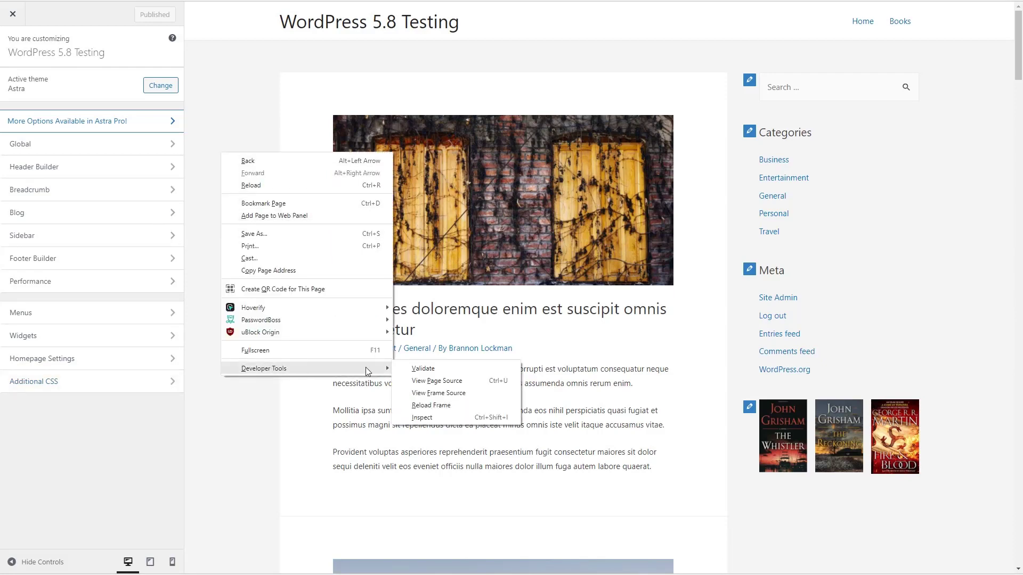
pyautogui.click(420, 418)
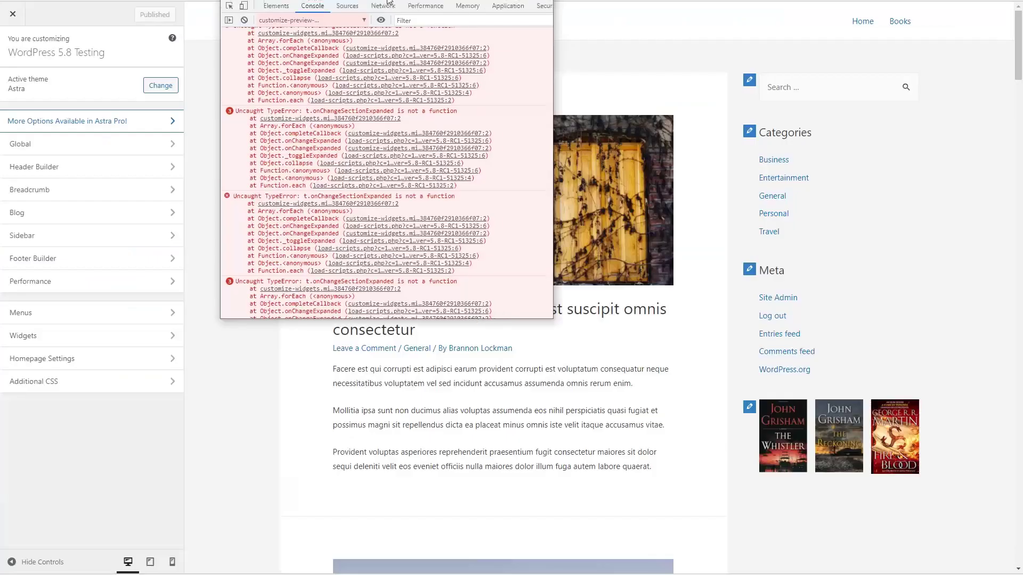
pyautogui.scroll(8, 405, 125)
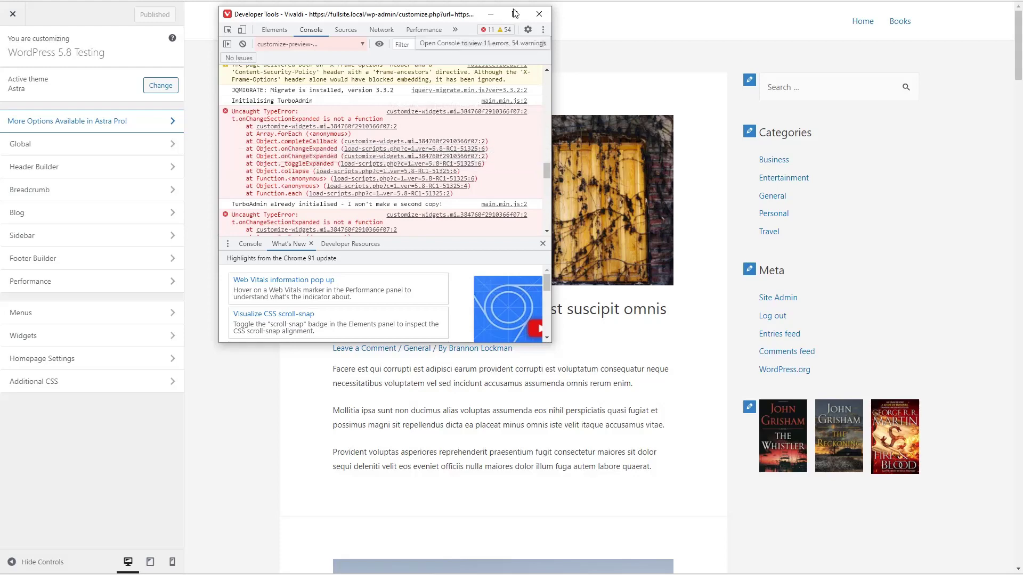
pyautogui.click(539, 14)
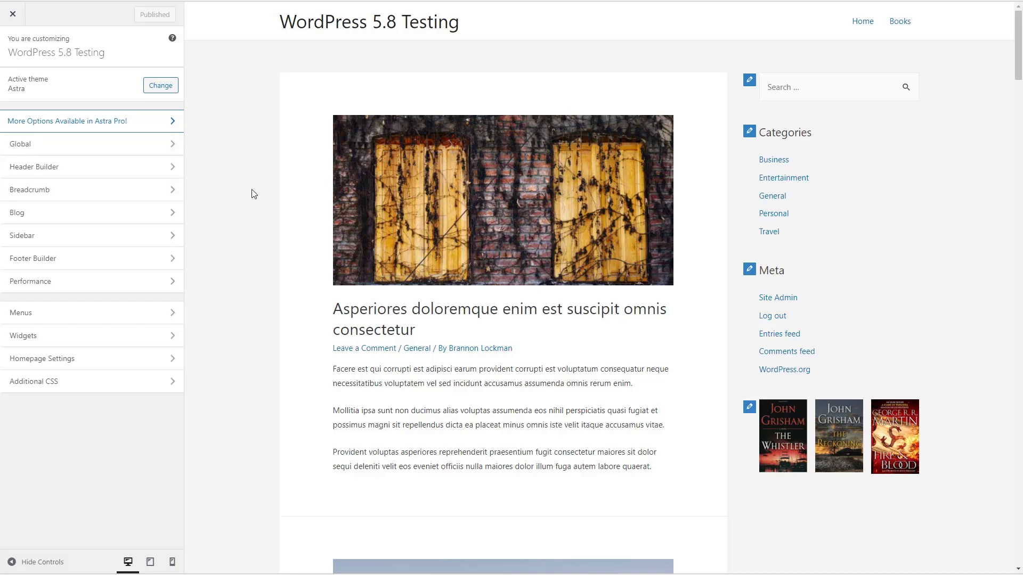
pyautogui.click(12, 17)
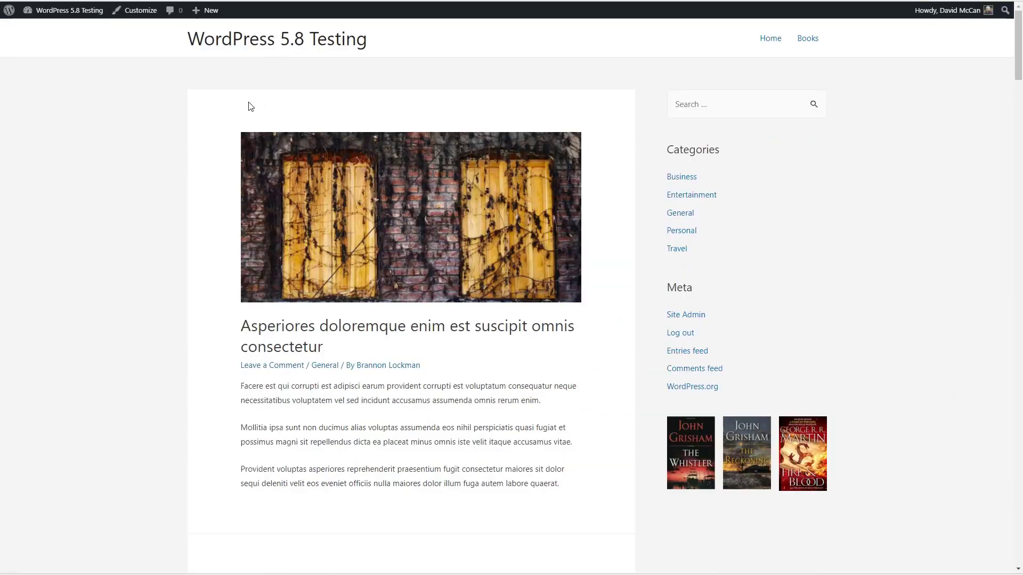
# - Go to the widget areas from the admin-bar site menu, then move focus toward the Themes list
pyautogui.moveTo(77, 22)
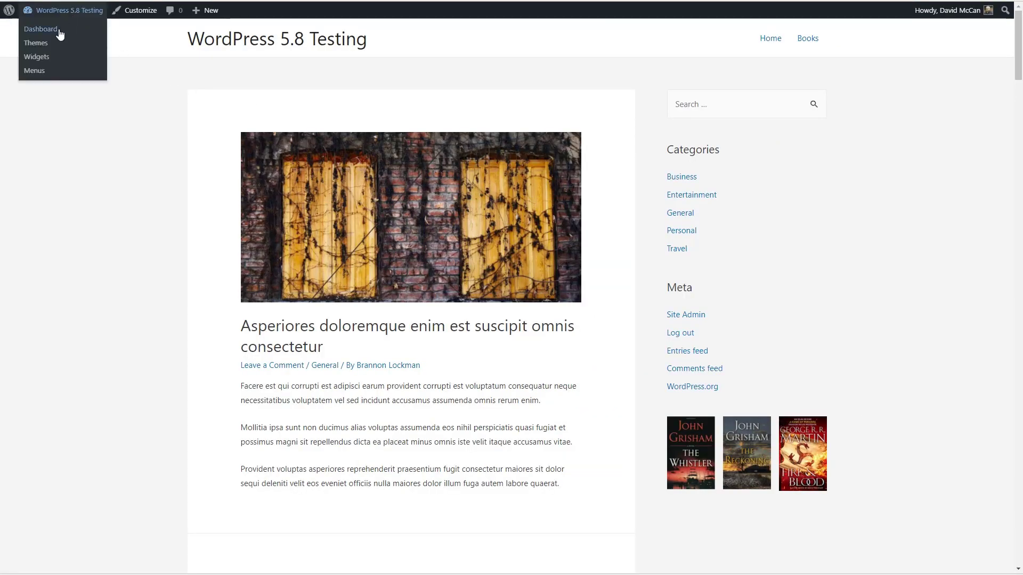
pyautogui.click(40, 59)
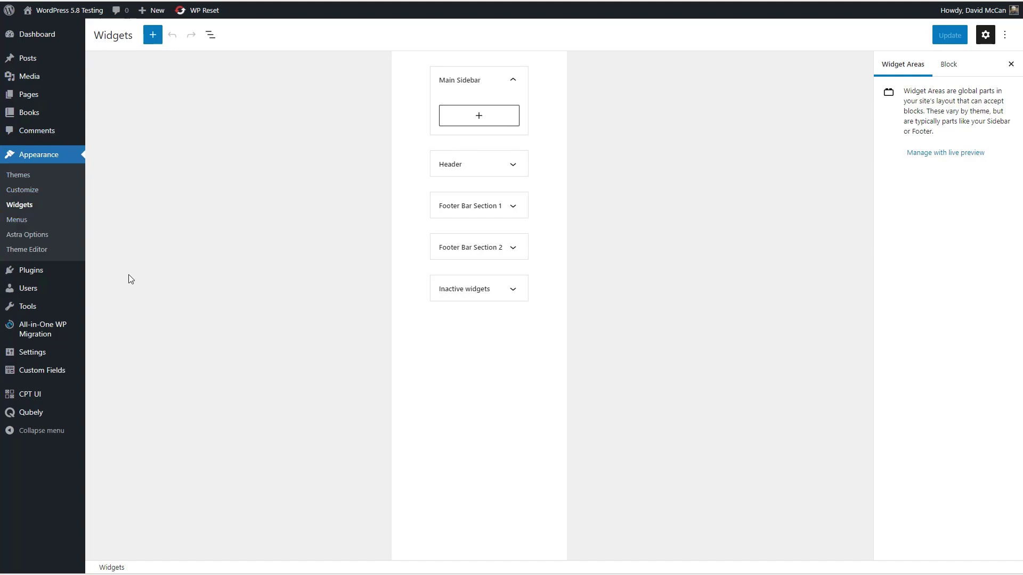
pyautogui.press('Tab')
# - Open the installed themes list and activate the Blocksy theme
pyautogui.press('Return')
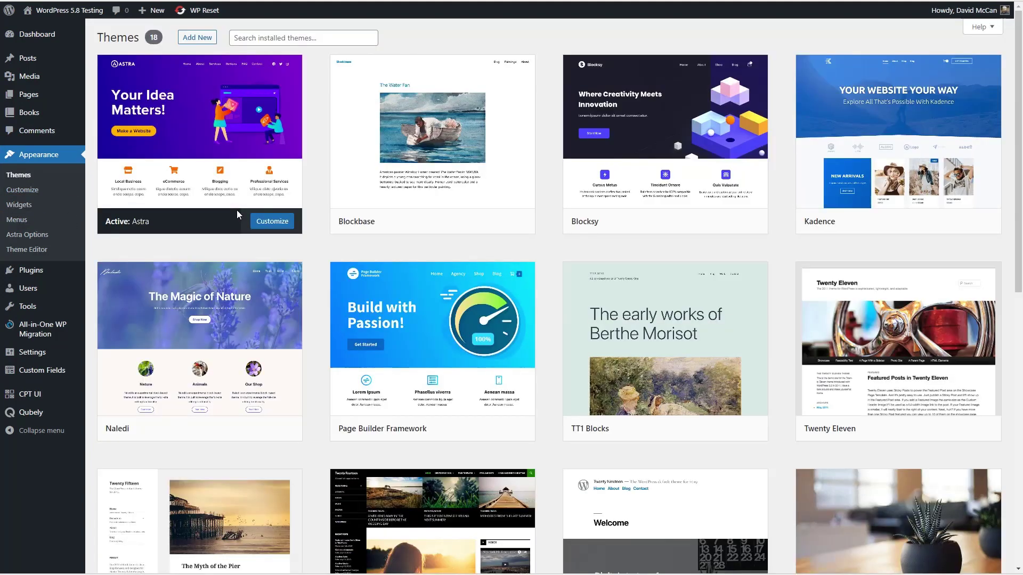
pyautogui.moveTo(630, 221)
pyautogui.click(685, 223)
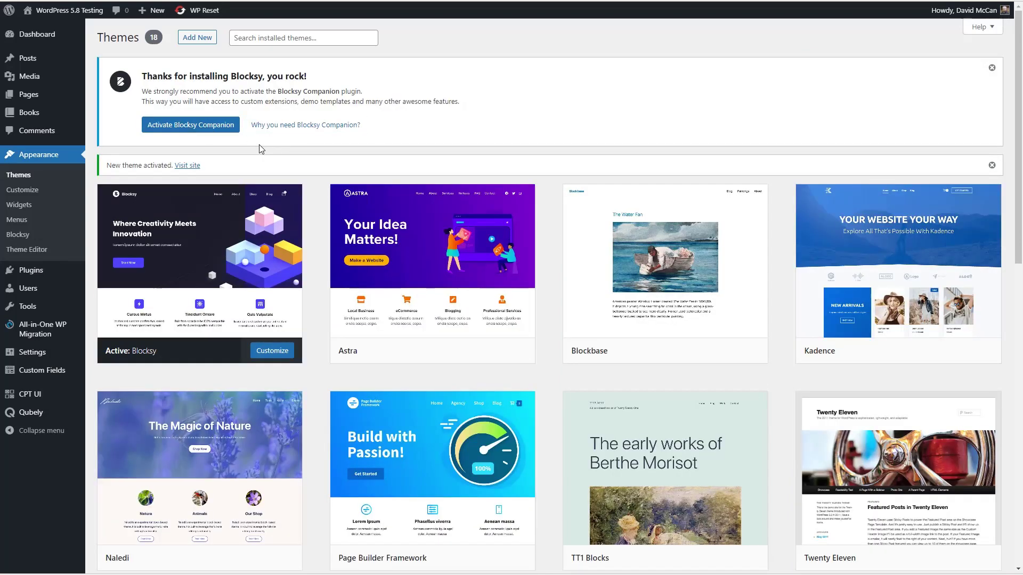
# - Expand the Main Sidebar's Block widget on the Widgets screen to check its gallery HTML, then collapse it
pyautogui.click(24, 205)
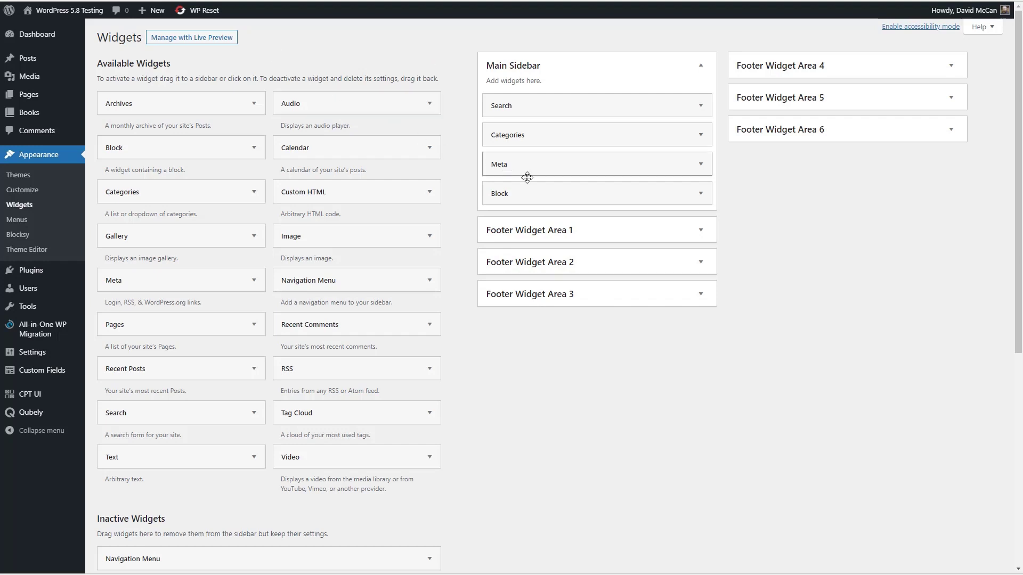
pyautogui.click(544, 194)
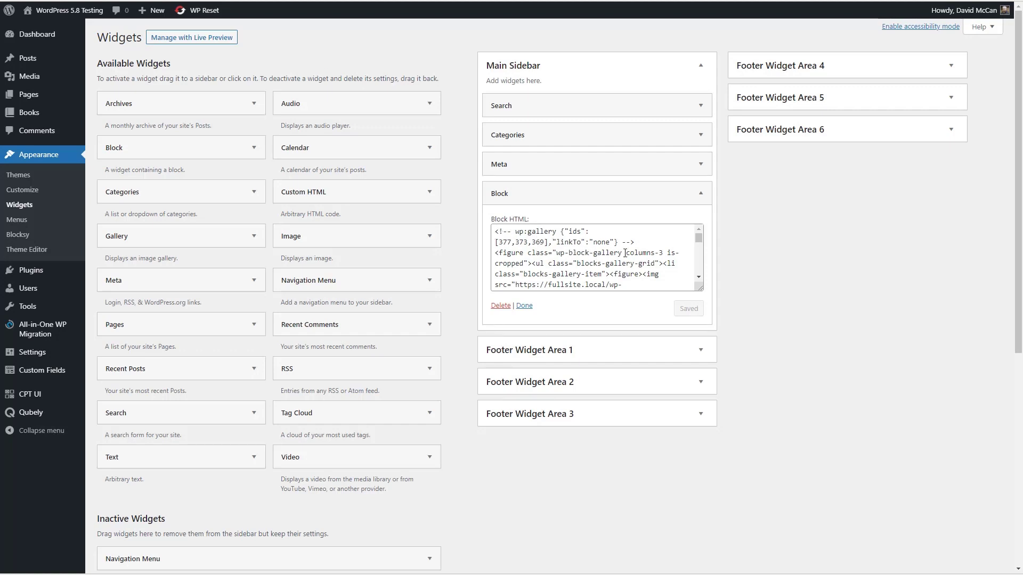
pyautogui.click(520, 196)
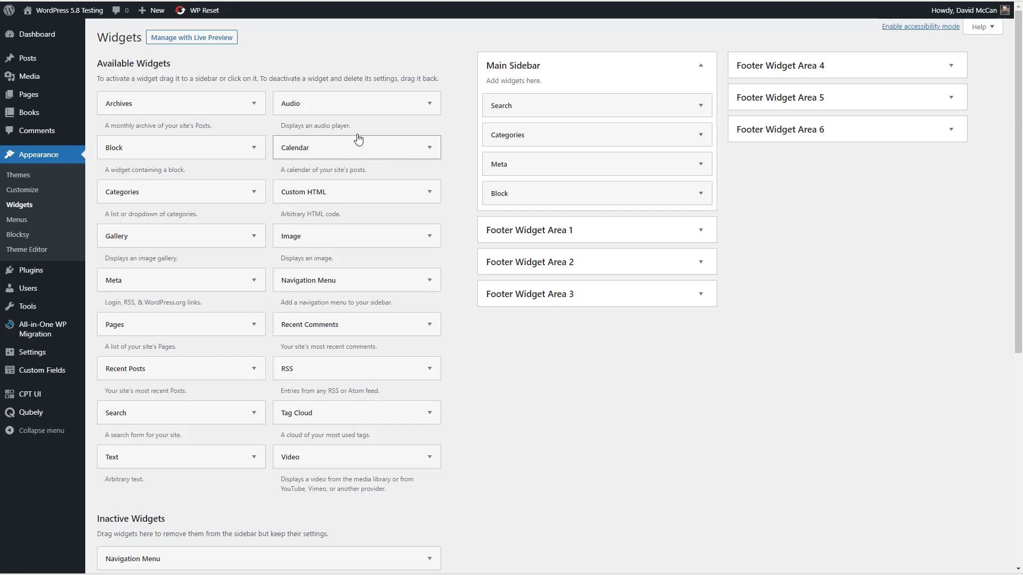
# - Preview the Main Sidebar widgets beside a single post in the Customizer, then exit to the Themes list
pyautogui.click(219, 38)
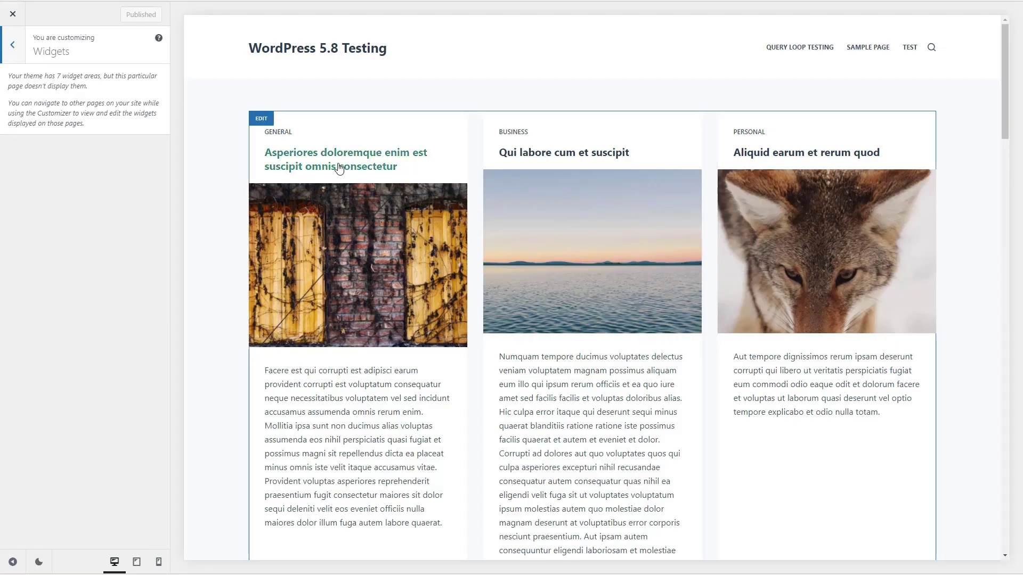
pyautogui.click(339, 169)
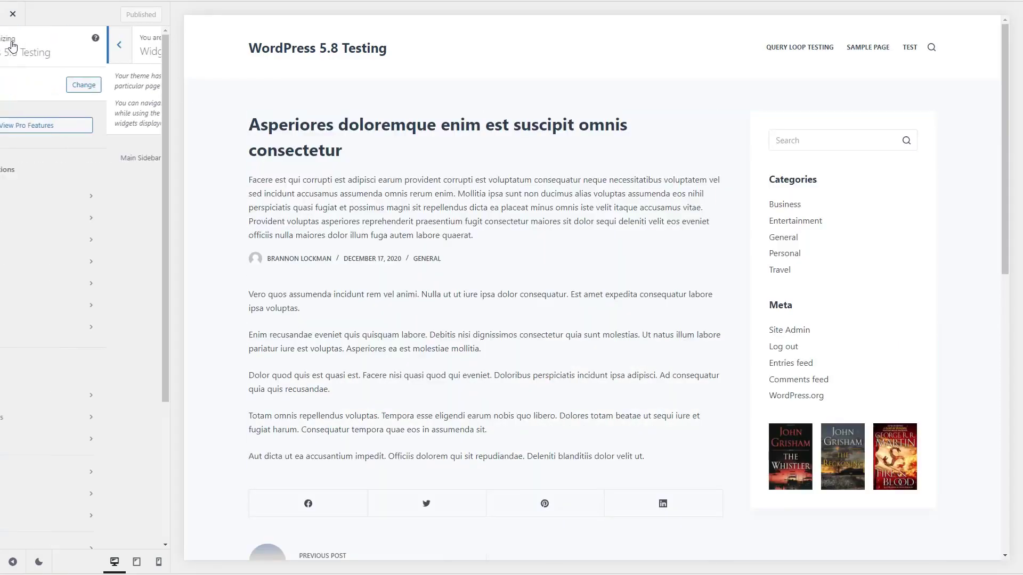
pyautogui.click(13, 44)
pyautogui.click(41, 490)
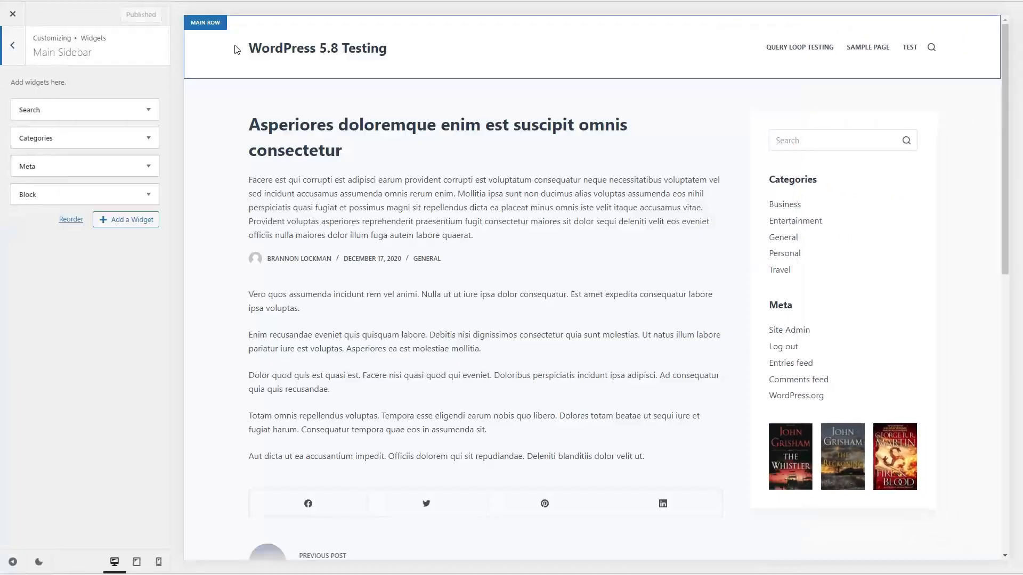
pyautogui.click(13, 16)
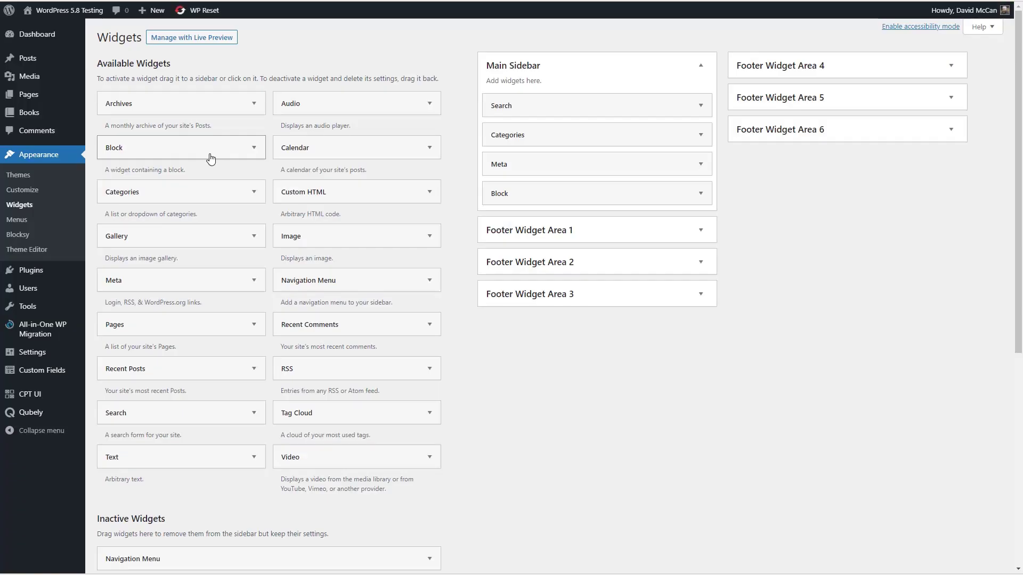
pyautogui.click(21, 175)
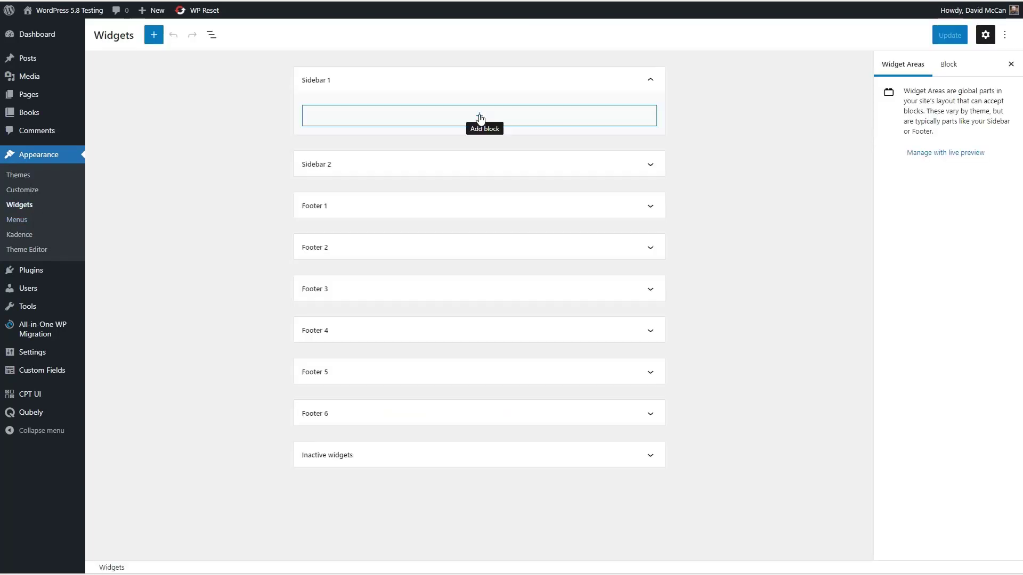
# - Add a Meta widget and a Calendar block to Sidebar 1
pyautogui.click(479, 115)
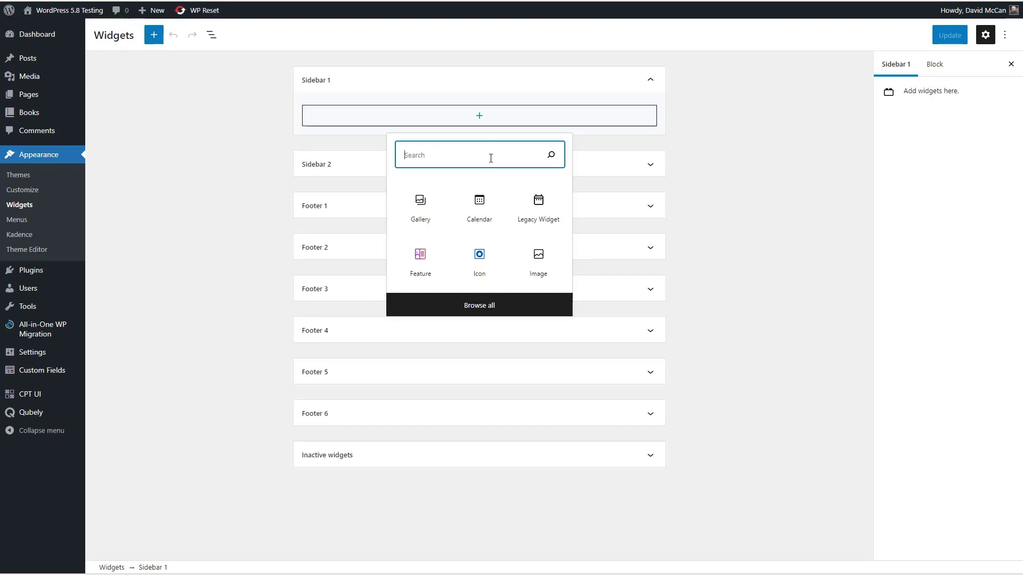
pyautogui.write('meta')
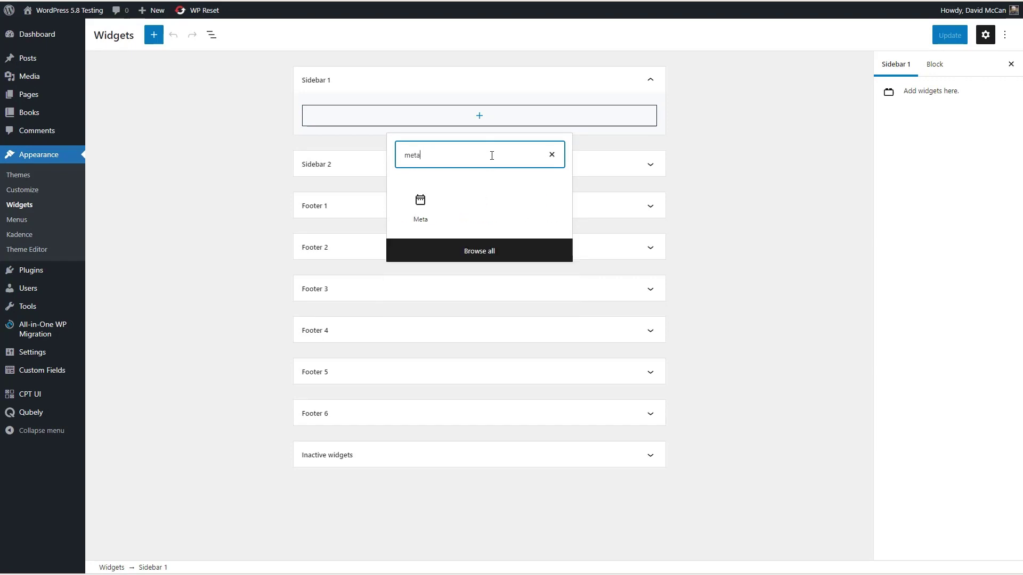
pyautogui.click(420, 202)
pyautogui.click(478, 252)
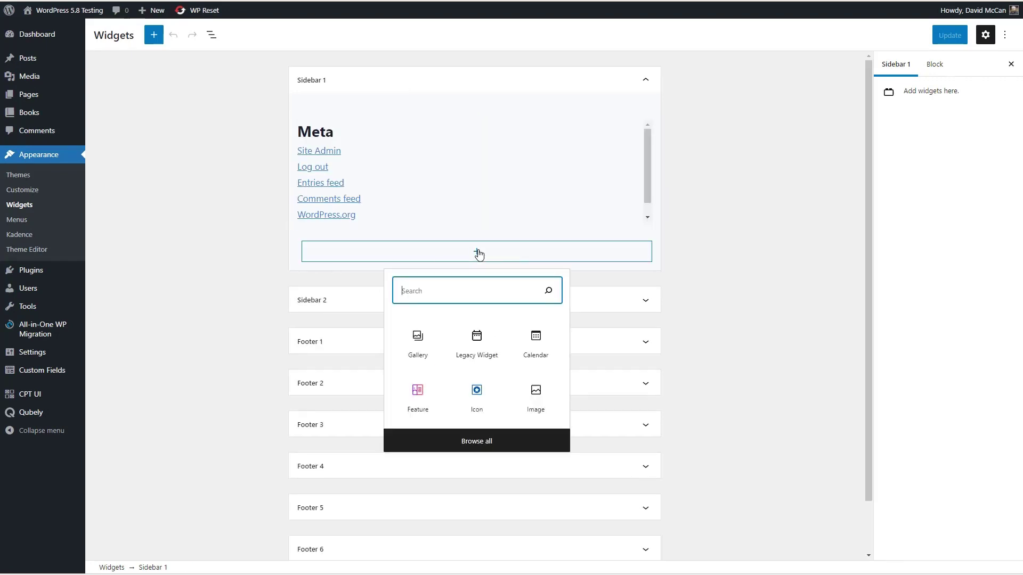
pyautogui.click(535, 341)
# - Add a Gallery of The Whistler, The Reckoning and Fire & Blood covers below the calendar
pyautogui.click(477, 414)
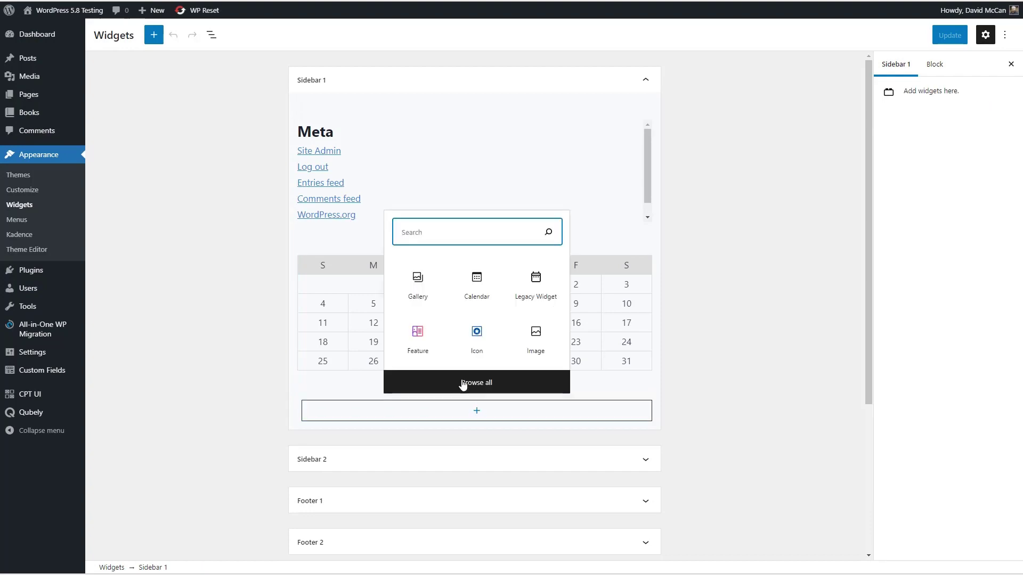
pyautogui.click(416, 288)
pyautogui.click(352, 474)
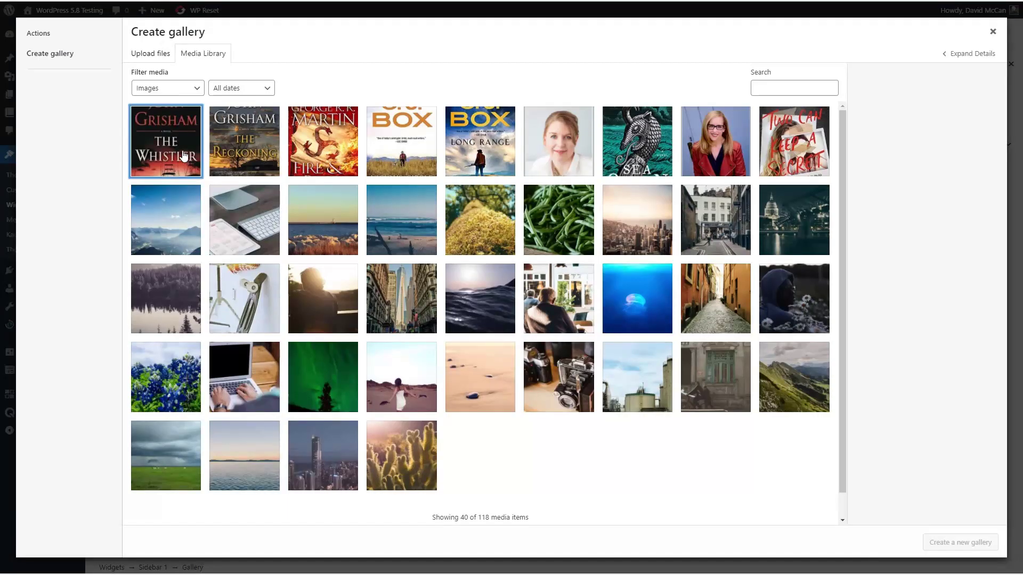
pyautogui.click(186, 158)
pyautogui.click(278, 151)
pyautogui.click(354, 176)
pyautogui.click(959, 542)
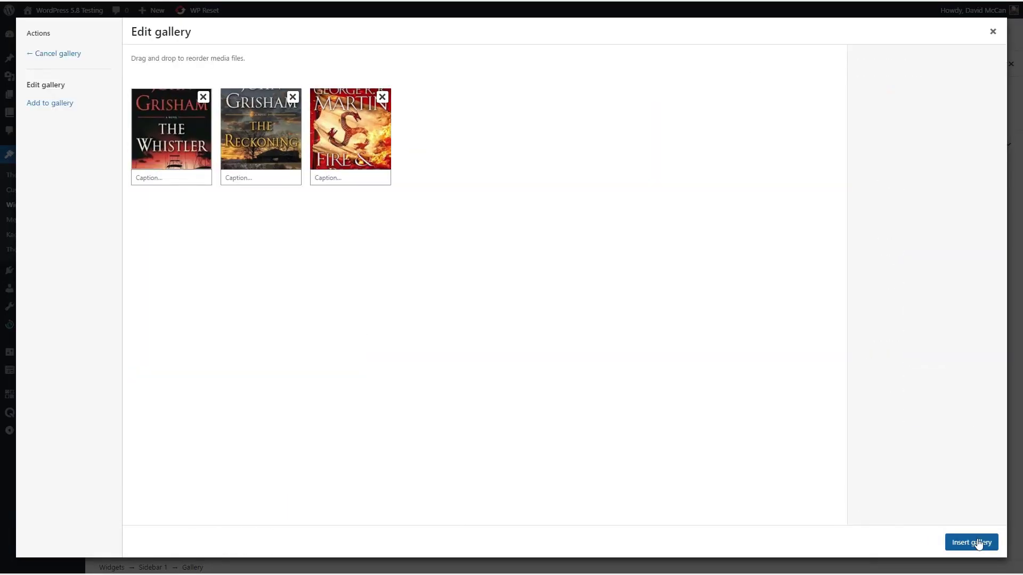
pyautogui.click(978, 543)
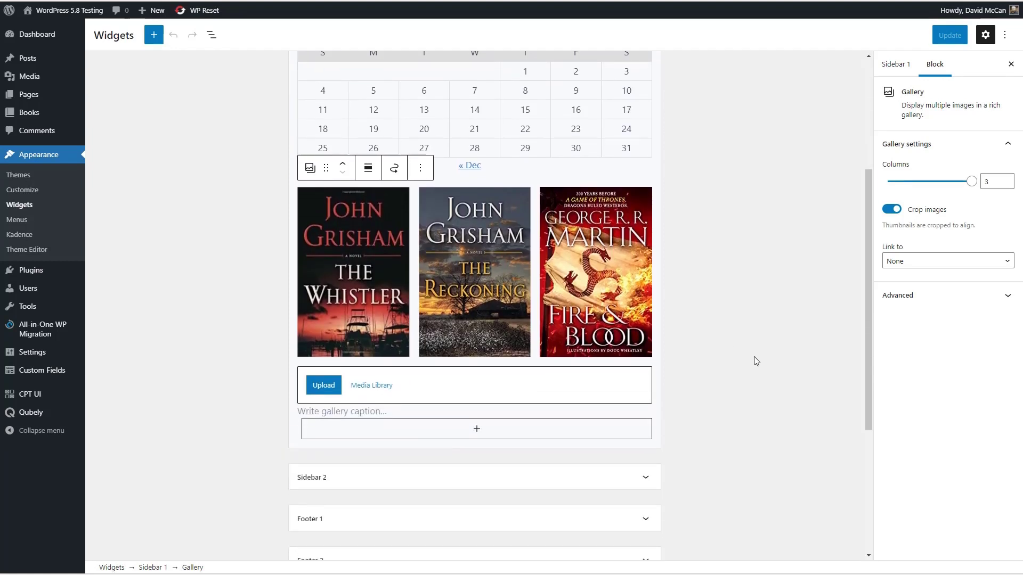
pyautogui.scroll(4, 753, 356)
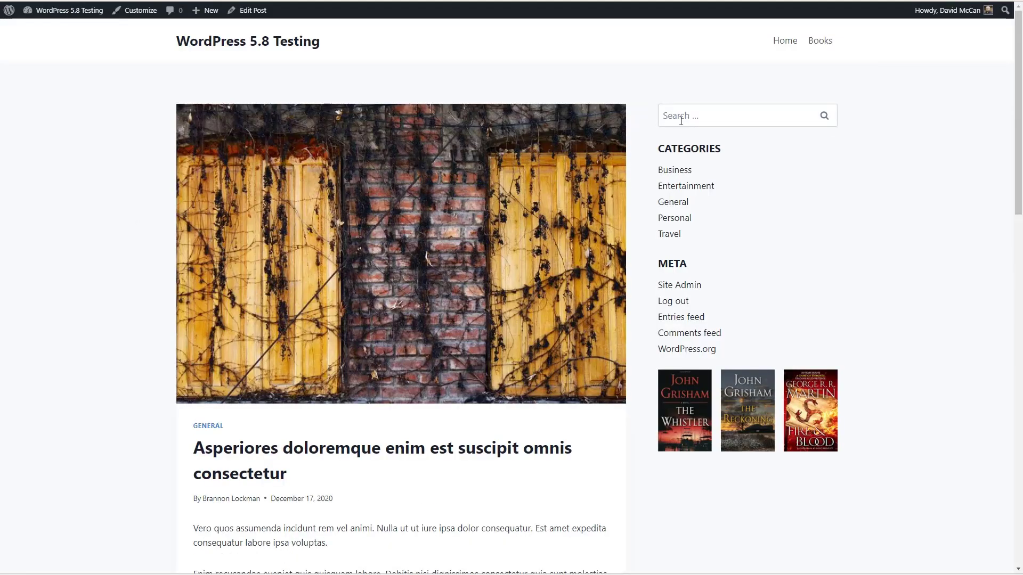
# - View the live site's post with its sidebar and dismiss the search box suggestions
pyautogui.click(680, 118)
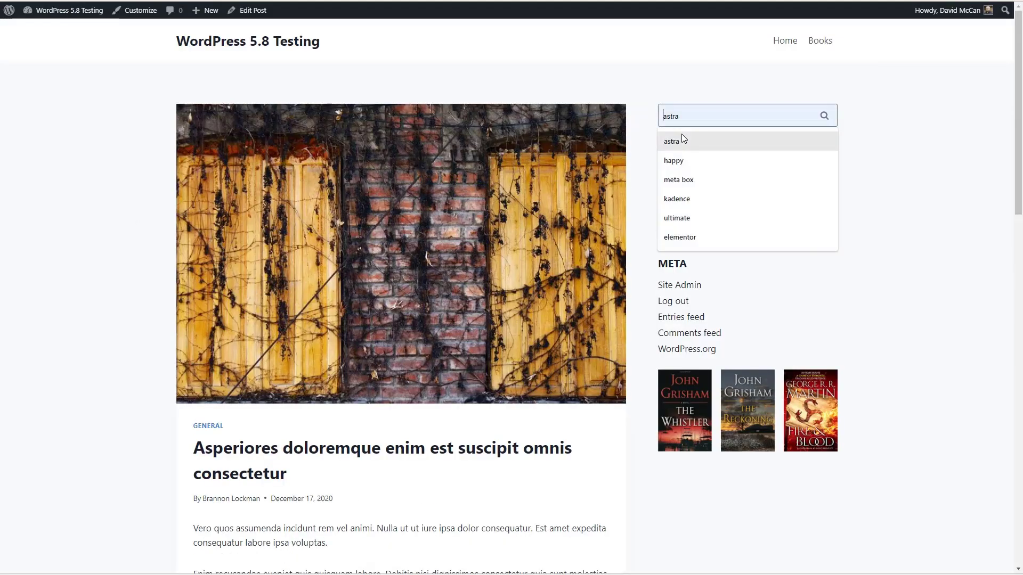
pyautogui.click(649, 97)
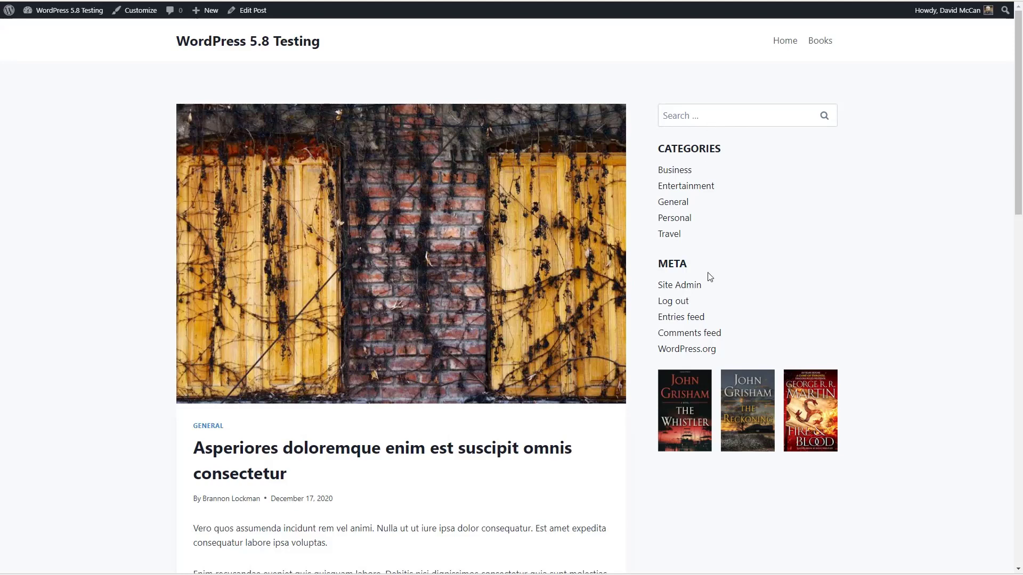
pyautogui.moveTo(69, 11)
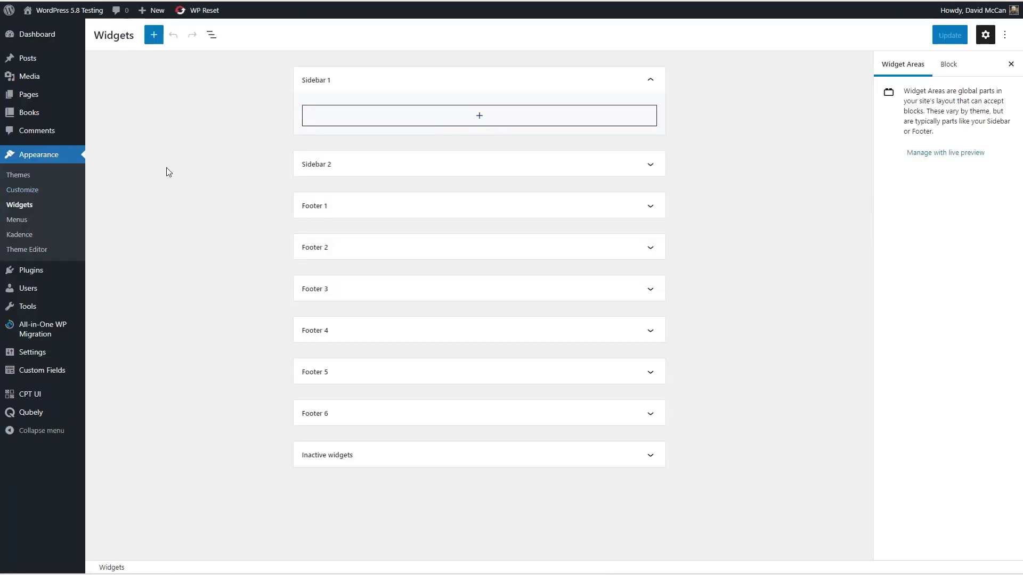
# - Open the widget areas in the Customizer through Manage with live preview
pyautogui.click(925, 153)
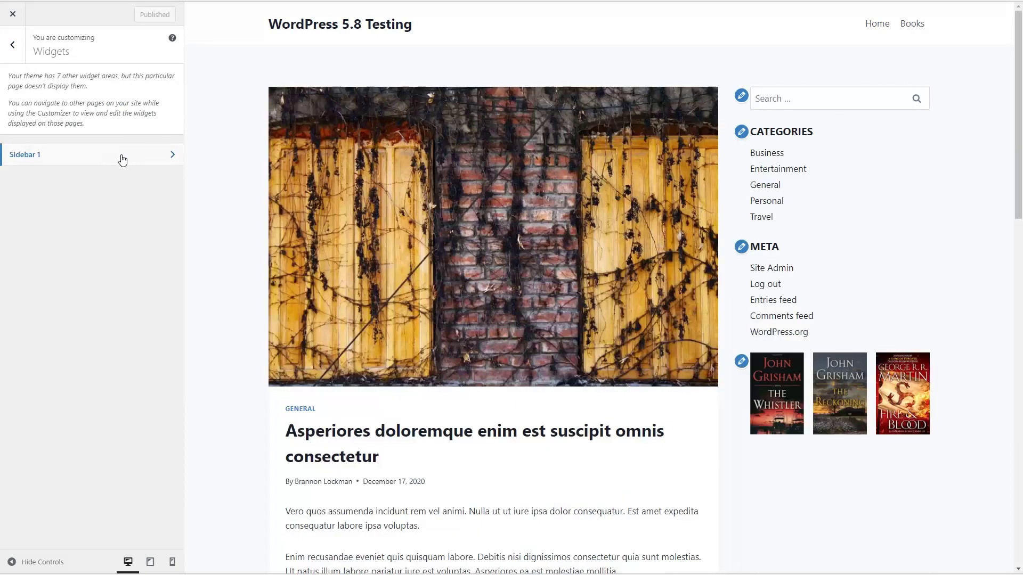
# - Remove the Categories and Search widgets from Sidebar 1
pyautogui.click(122, 159)
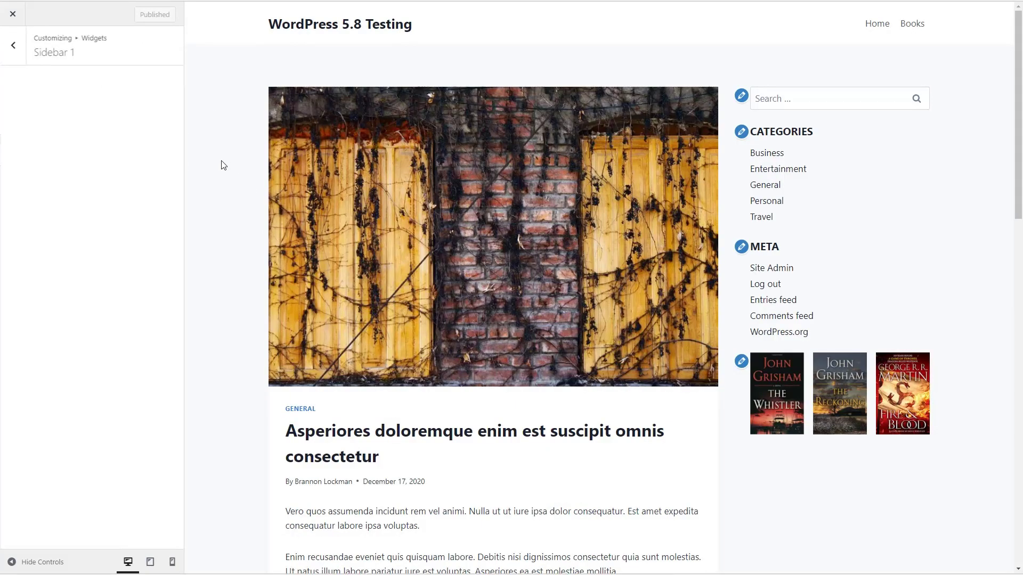
pyautogui.click(142, 190)
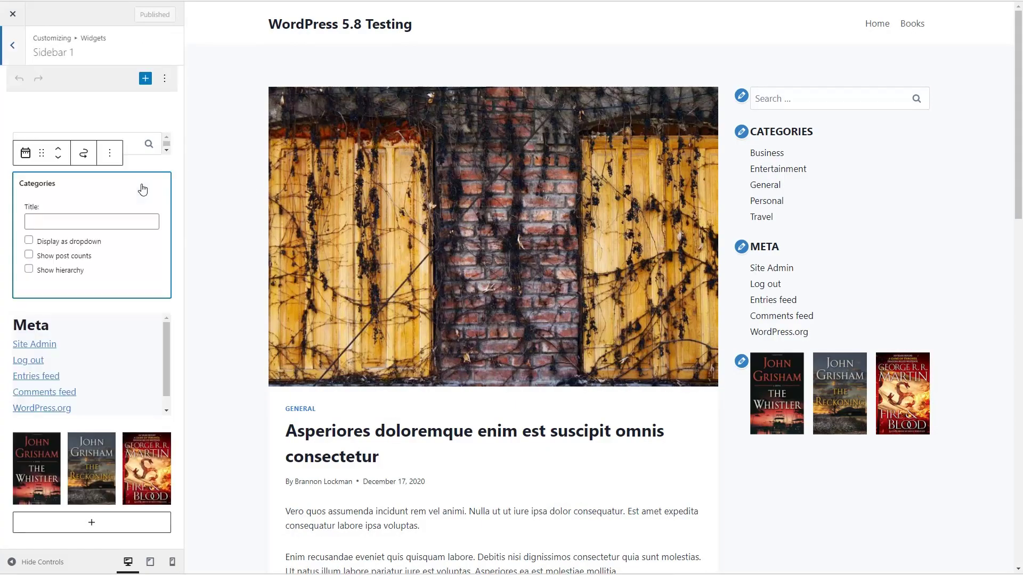
pyautogui.click(110, 153)
pyautogui.click(127, 349)
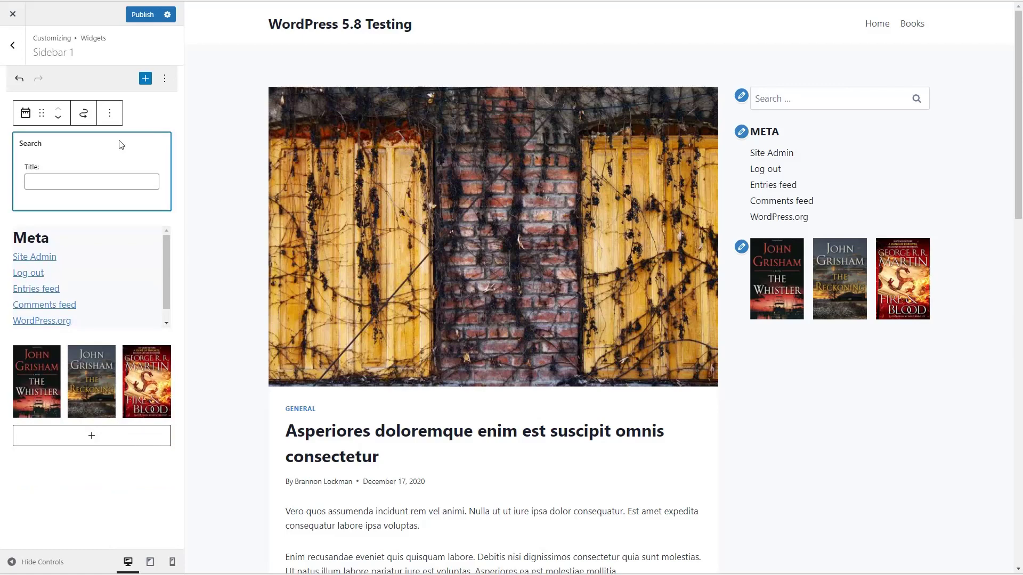
pyautogui.click(110, 113)
pyautogui.click(128, 310)
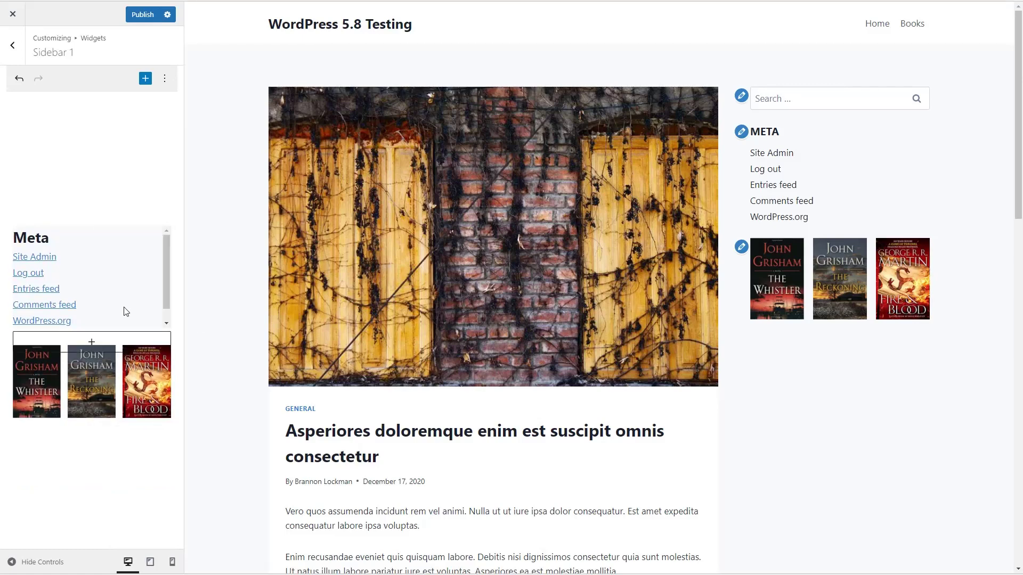
# - Add a Calendar block to Sidebar 1, publish the changes and close the Customizer
pyautogui.click(145, 79)
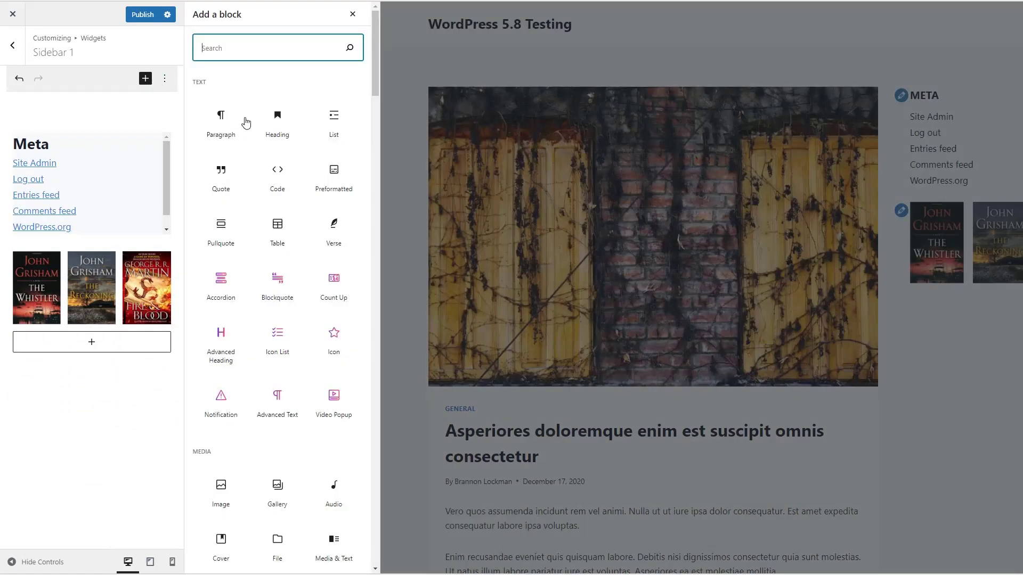
pyautogui.write('calenda')
pyautogui.click(221, 112)
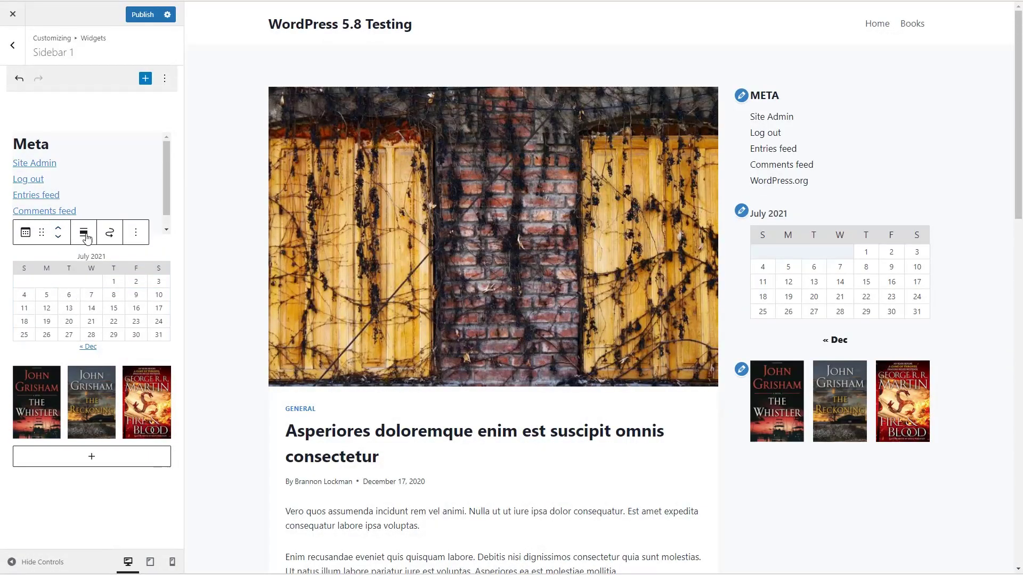
pyautogui.click(145, 14)
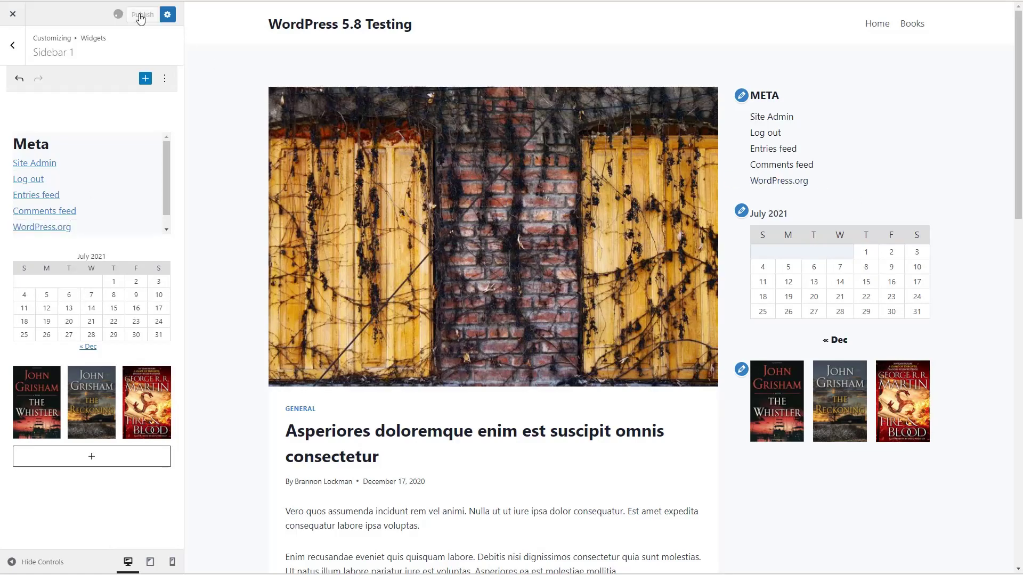
pyautogui.click(13, 14)
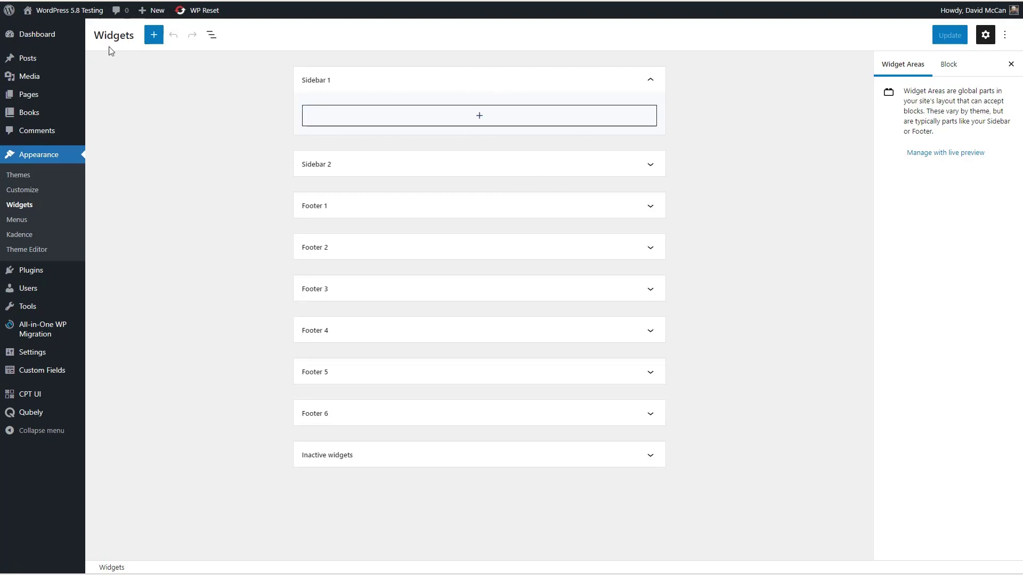
# - View the live site, then open the installed Themes list from the admin-bar site menu
pyautogui.click(59, 10)
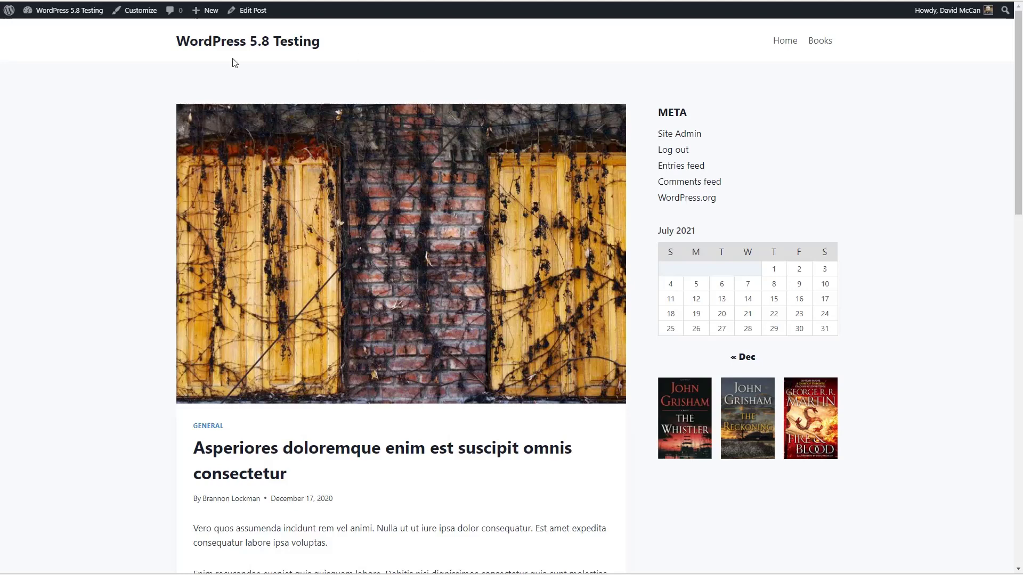
pyautogui.moveTo(67, 13)
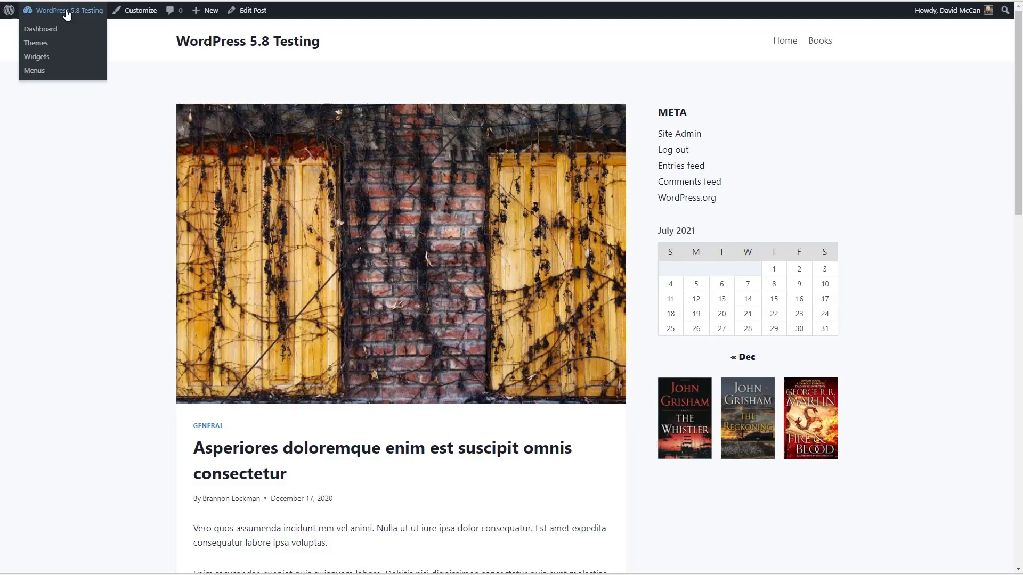
pyautogui.click(40, 46)
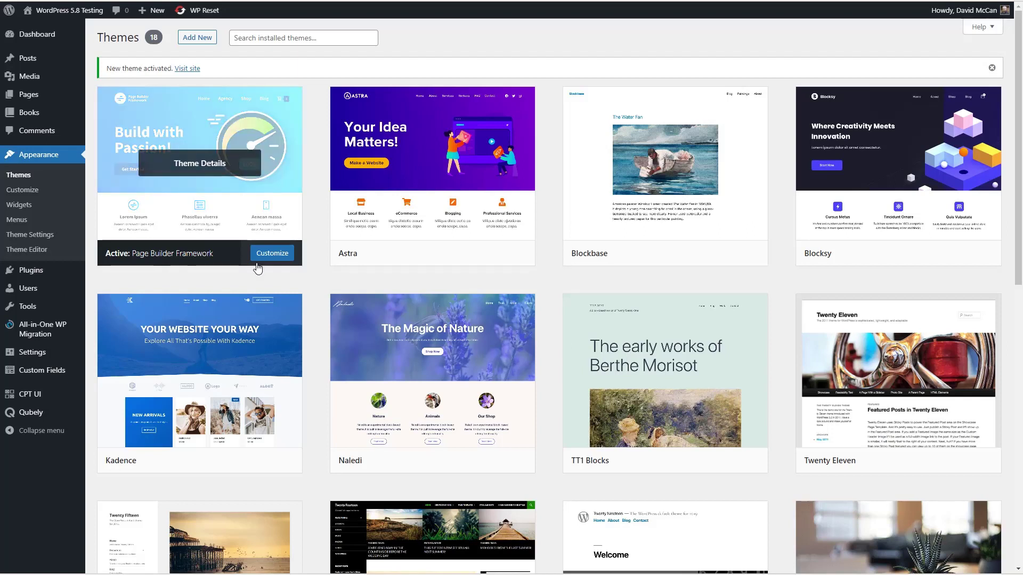
# - Add a Meta legacy widget and a July 2021 Calendar to the empty sidebar
pyautogui.moveTo(230, 194)
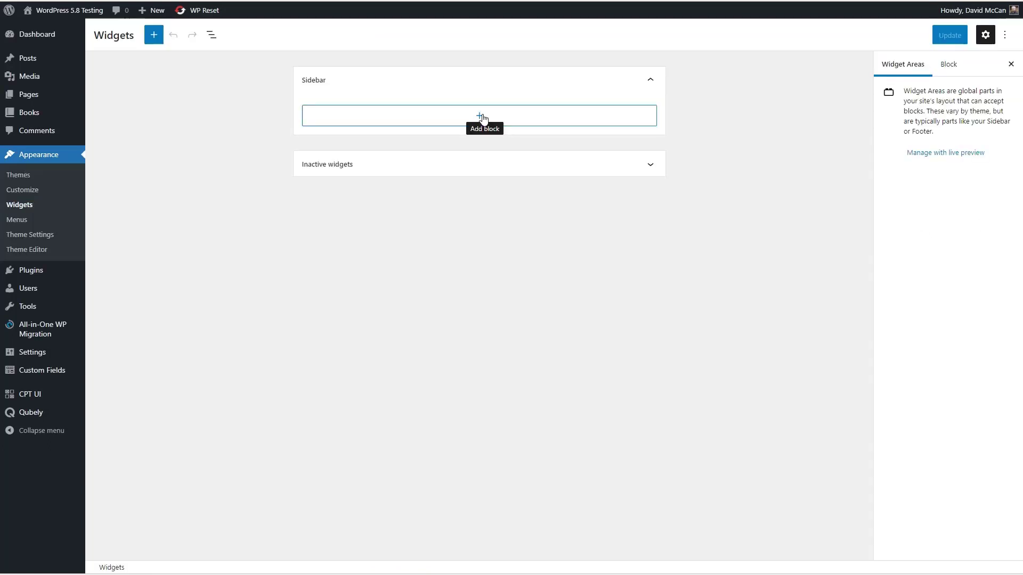
pyautogui.click(480, 116)
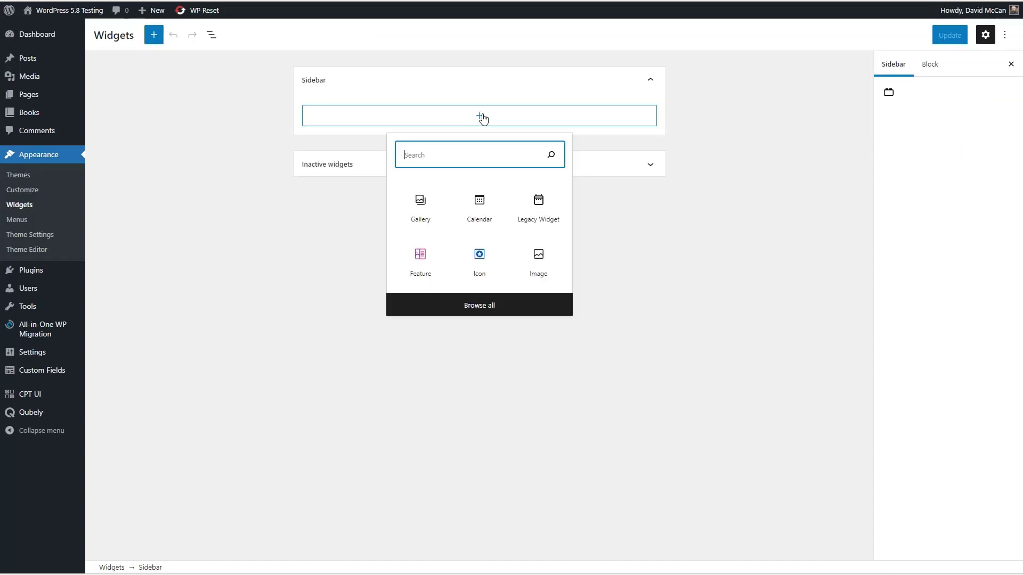
pyautogui.write('meta')
pyautogui.click(419, 210)
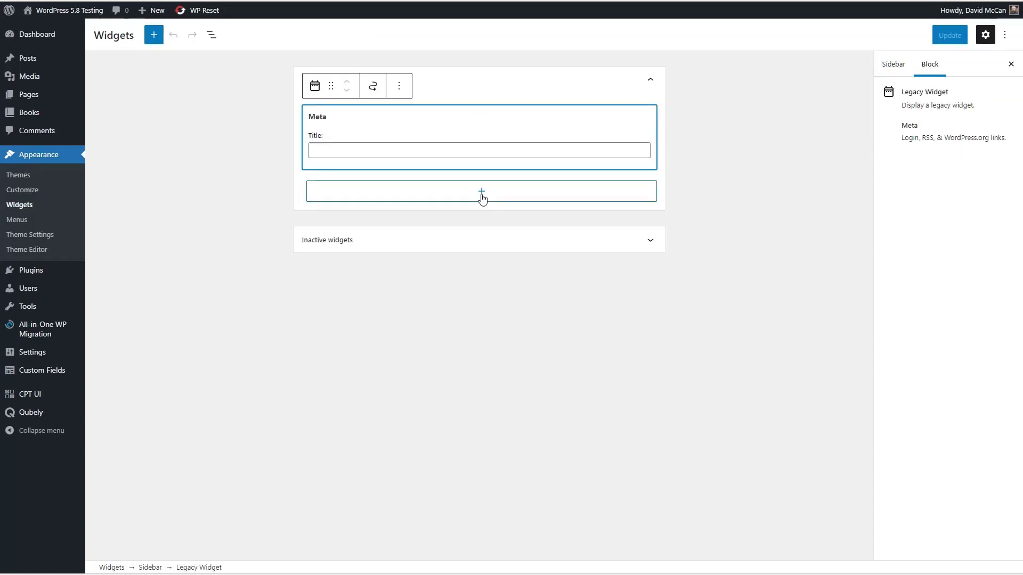
pyautogui.click(482, 198)
pyautogui.click(484, 230)
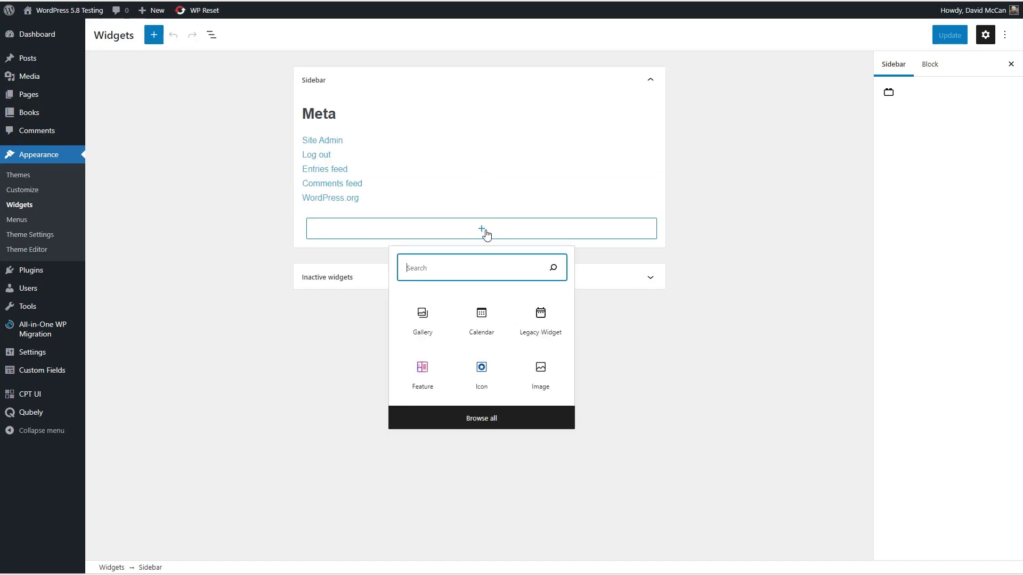
pyautogui.click(482, 318)
# - Add a Gallery of The Whistler, The Reckoning and Fire & Blood covers, then view the live site
pyautogui.click(482, 357)
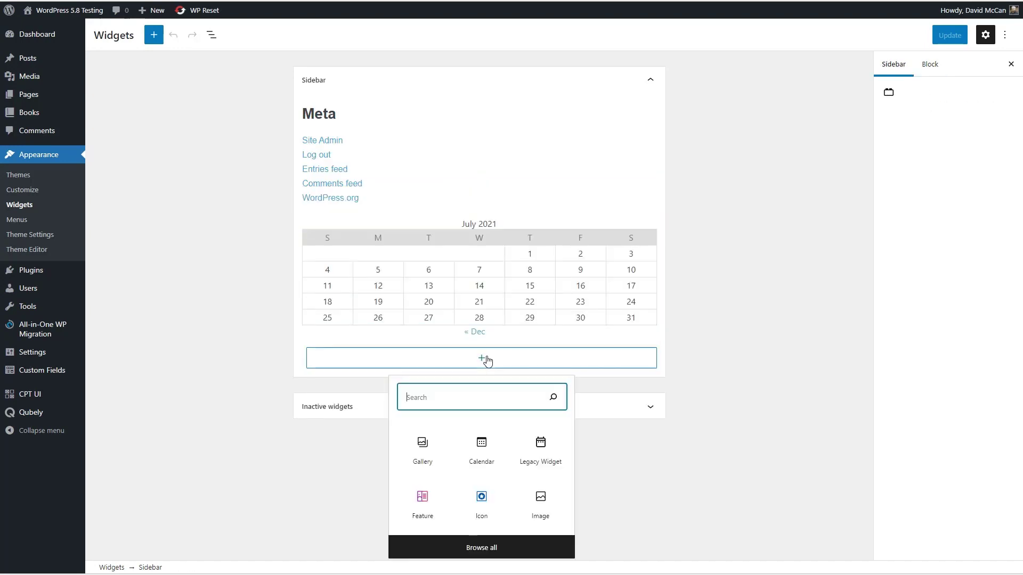
pyautogui.click(426, 454)
pyautogui.click(368, 418)
pyautogui.click(166, 143)
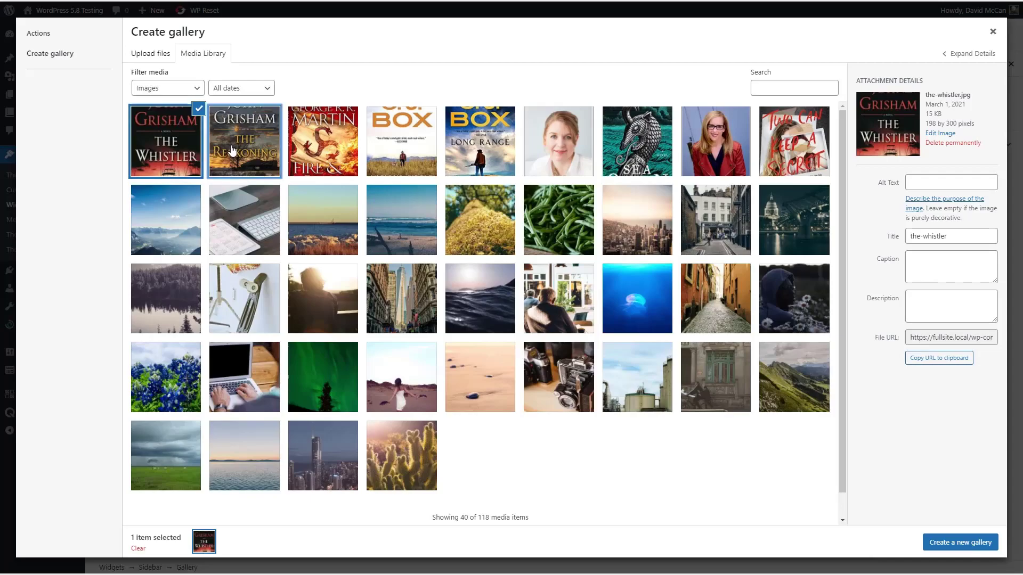
pyautogui.click(232, 151)
pyautogui.click(323, 141)
pyautogui.click(960, 543)
pyautogui.click(964, 542)
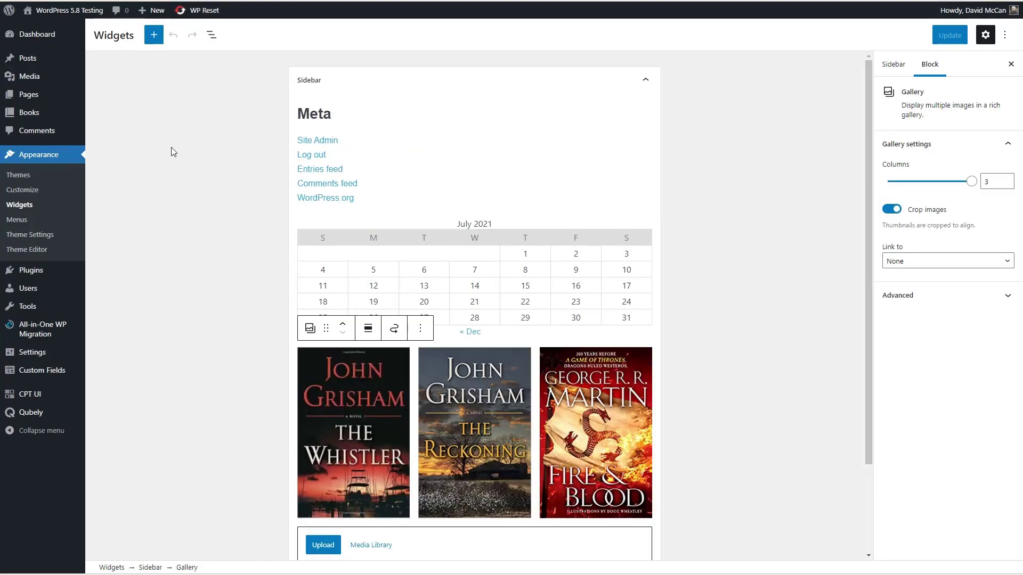
pyautogui.click(80, 10)
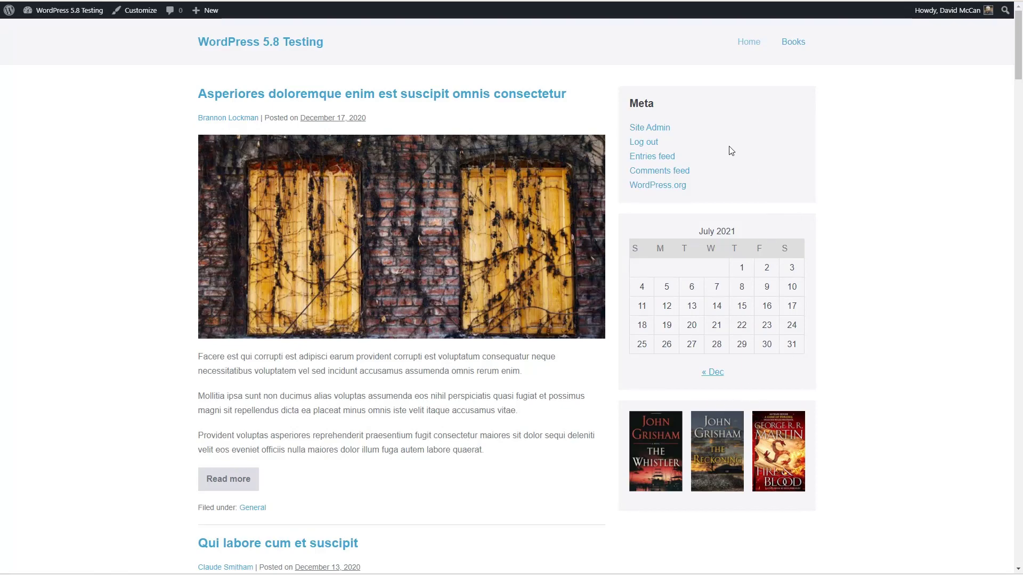
# - Go to Widgets from the admin bar and edit the Sidebar (Meta, calendar, gallery) in the Customizer
pyautogui.moveTo(40, 18)
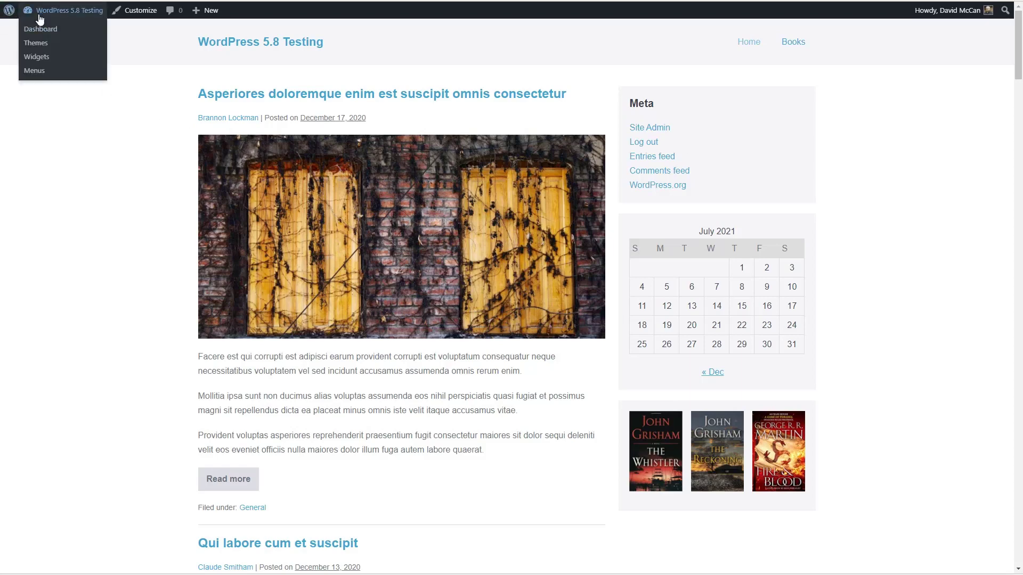
pyautogui.click(36, 56)
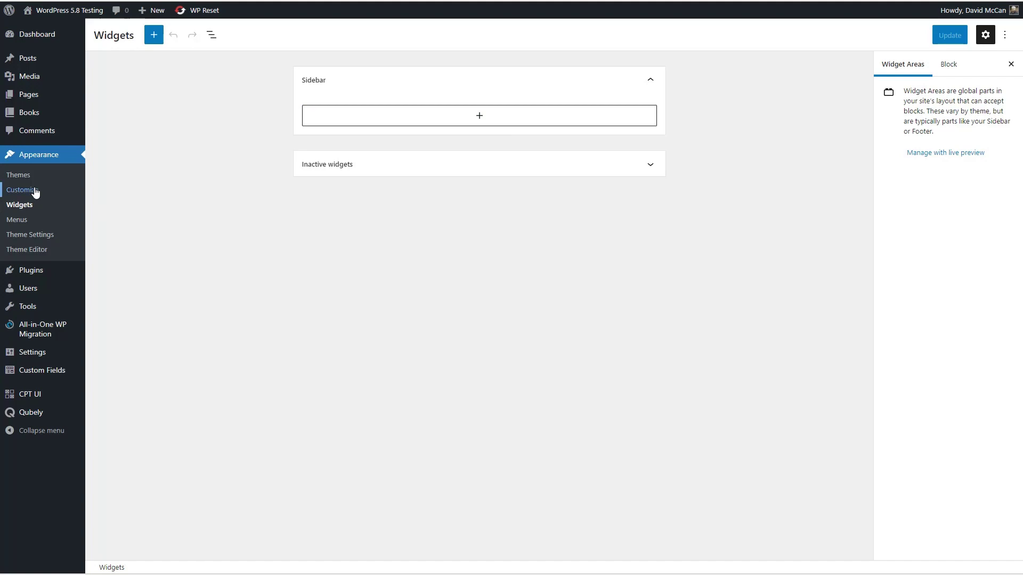
pyautogui.click(918, 153)
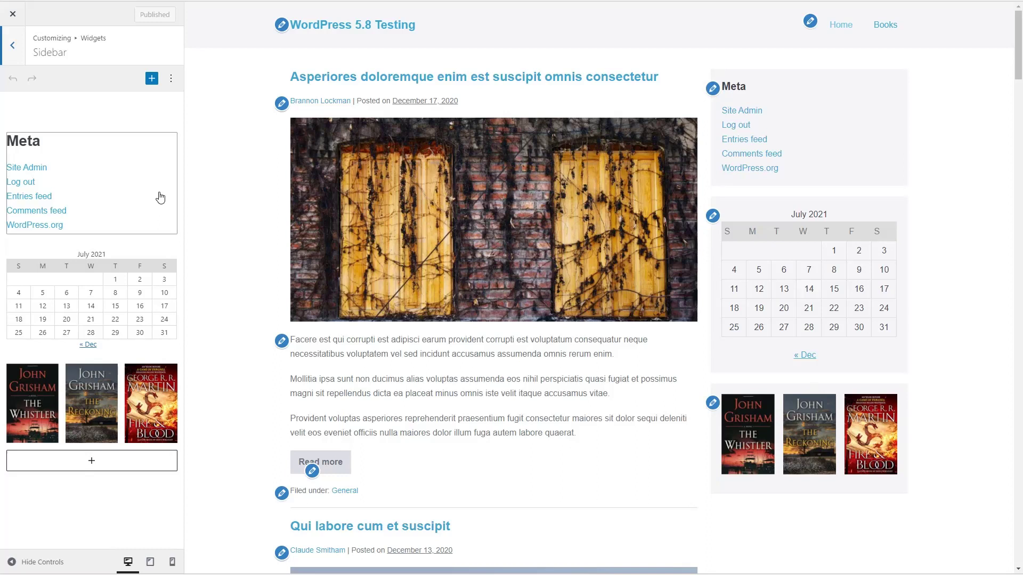
# - Reopen the Customizer on Widgets › Sidebar and bring up the block inserter below the existing widgets
pyautogui.click(13, 14)
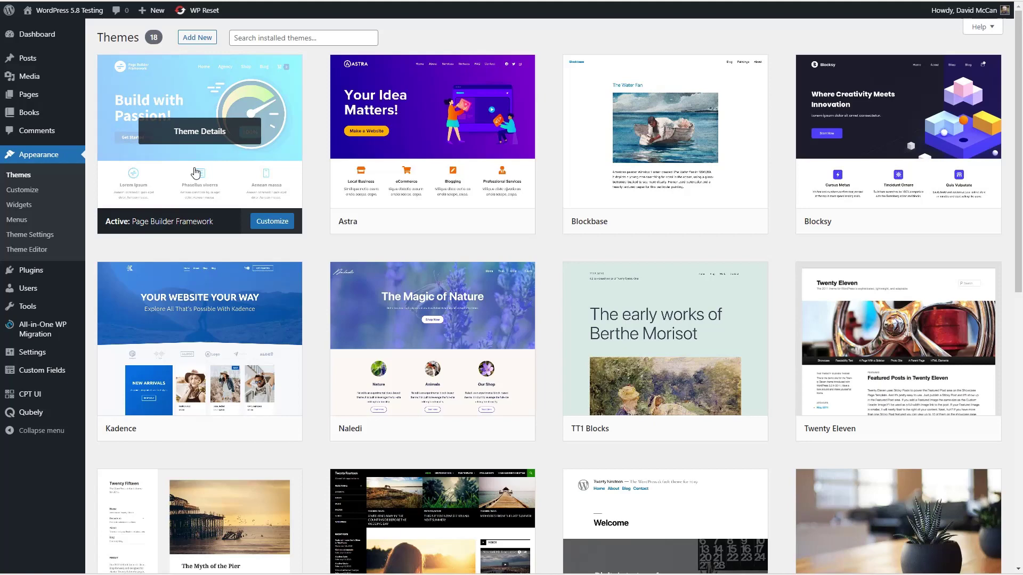
pyautogui.click(22, 191)
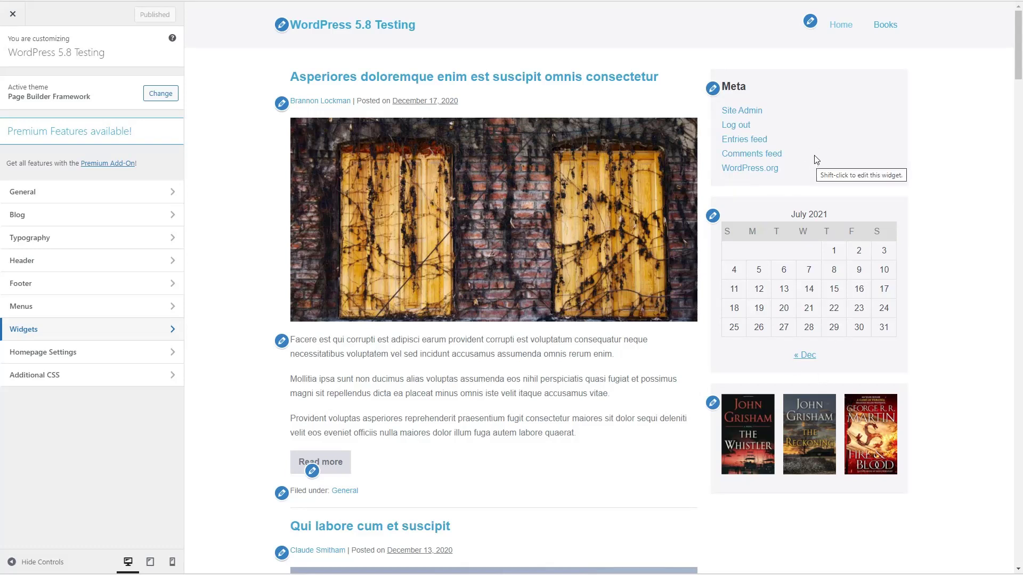
pyautogui.click(130, 331)
pyautogui.click(96, 462)
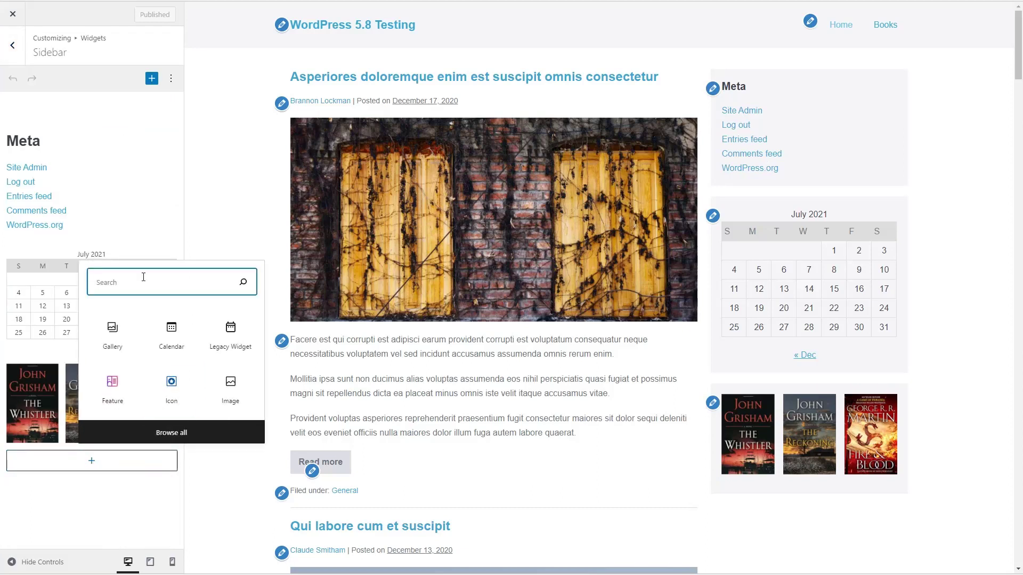
# - Add a Kadence Testimonials block in the image style with the red-jacket portrait photo
pyautogui.write('kadence')
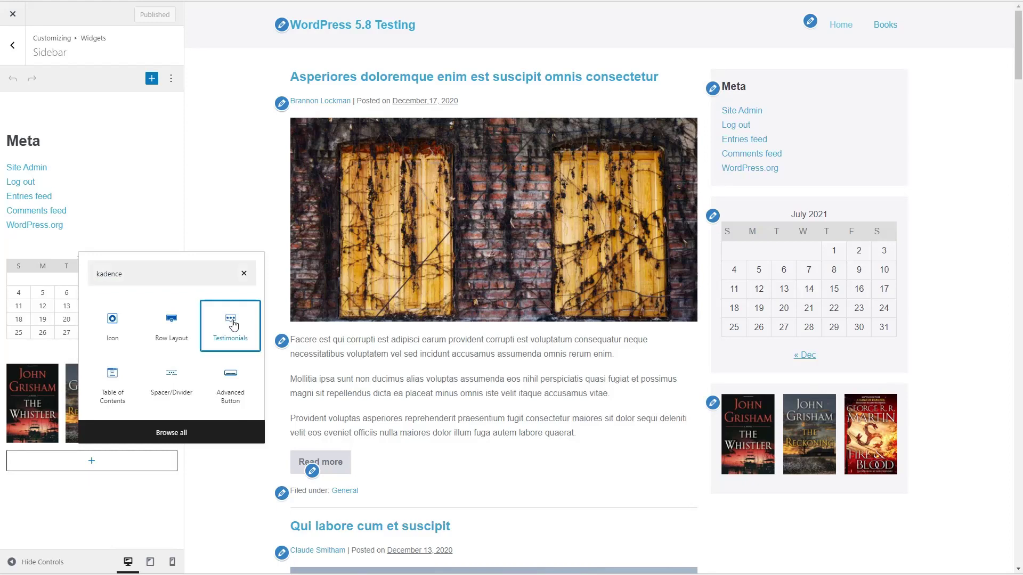
pyautogui.click(233, 324)
pyautogui.scroll(-1, 138, 351)
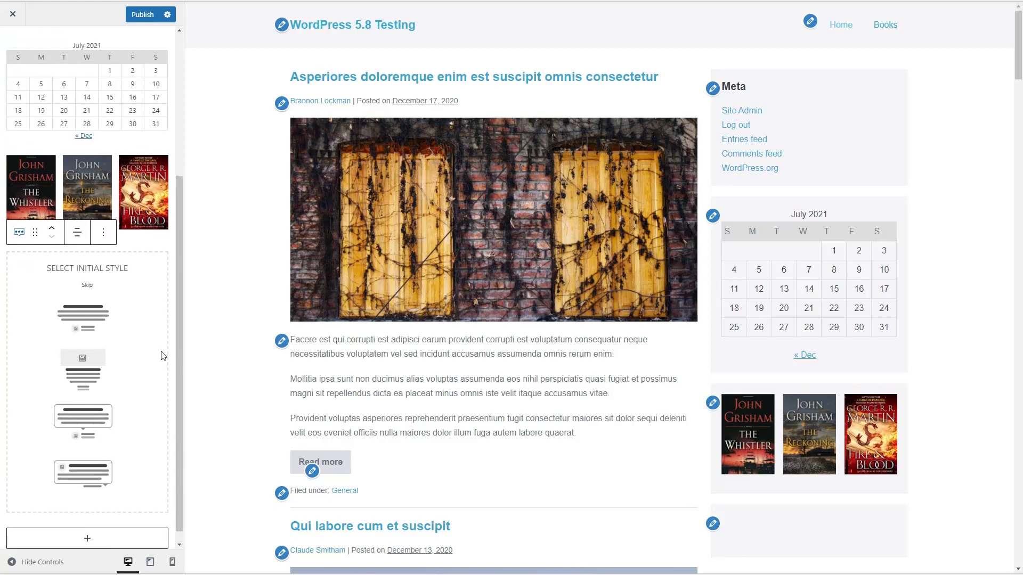
pyautogui.click(84, 353)
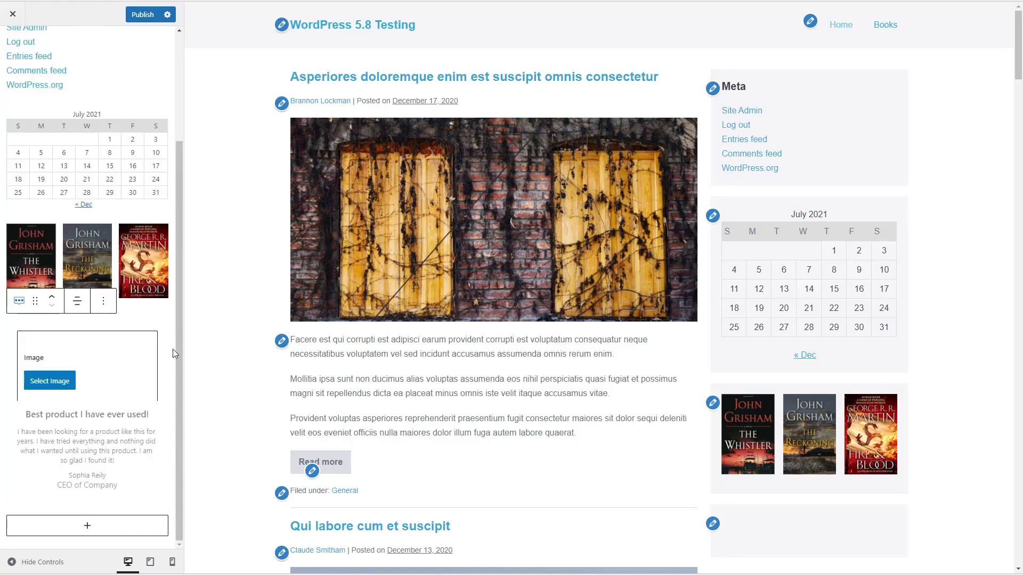
pyautogui.click(57, 383)
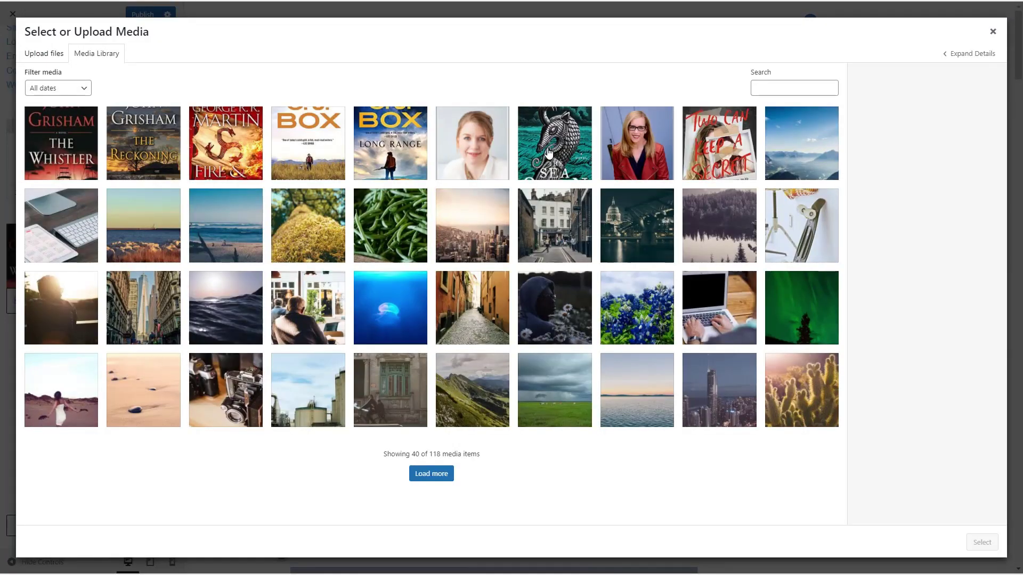
pyautogui.click(638, 150)
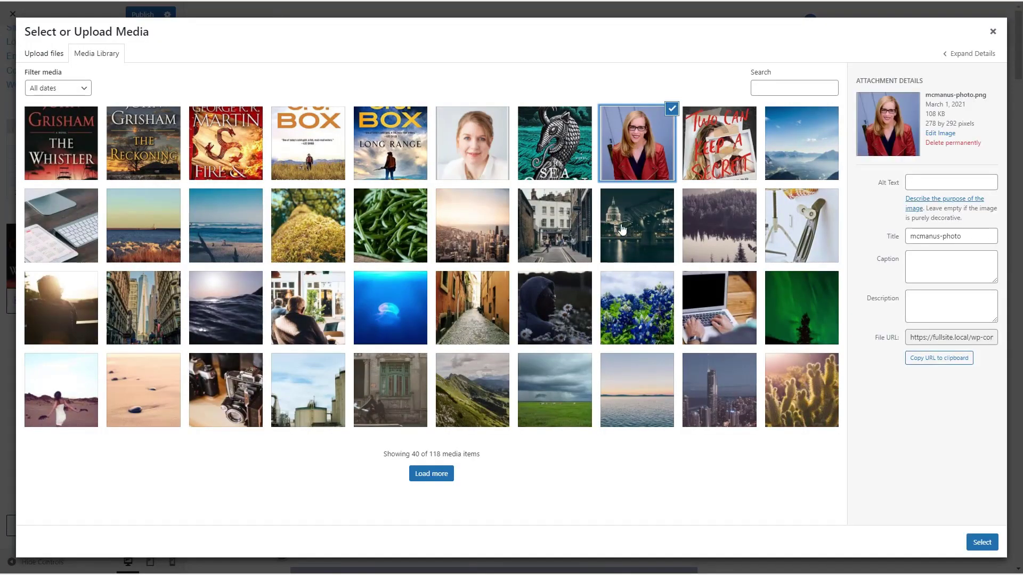
pyautogui.click(983, 542)
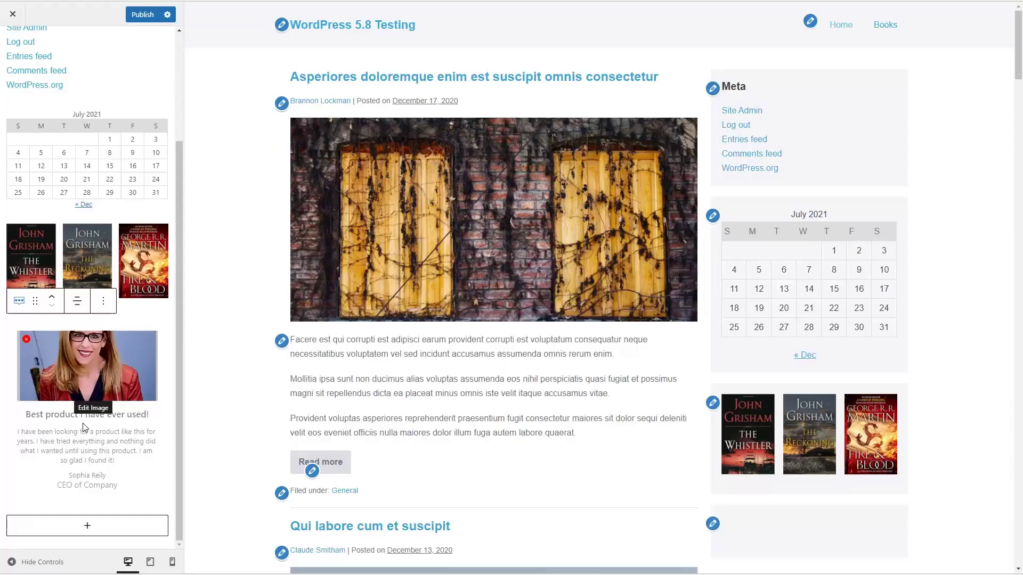
# - Set heading 'This is great!' and body 'I liked this product', enter the name, and publish
pyautogui.click(46, 413)
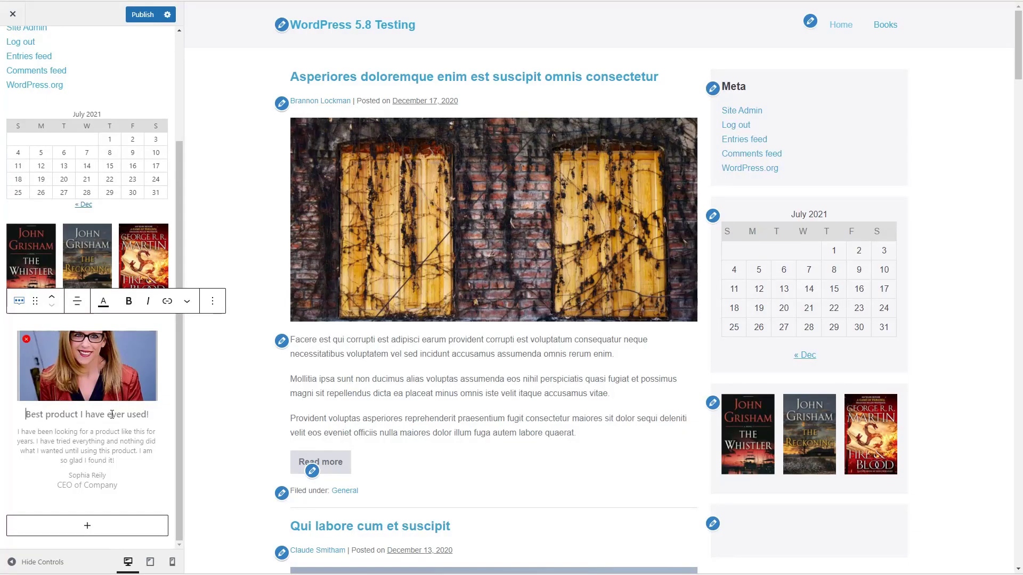
pyautogui.write('This is great!')
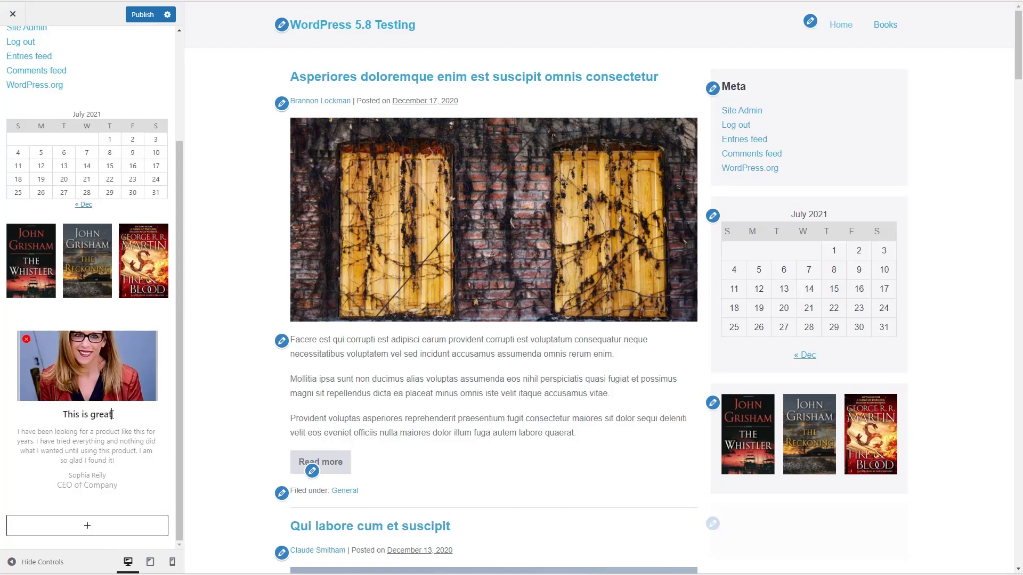
pyautogui.press('Tab')
pyautogui.write('I liked this product')
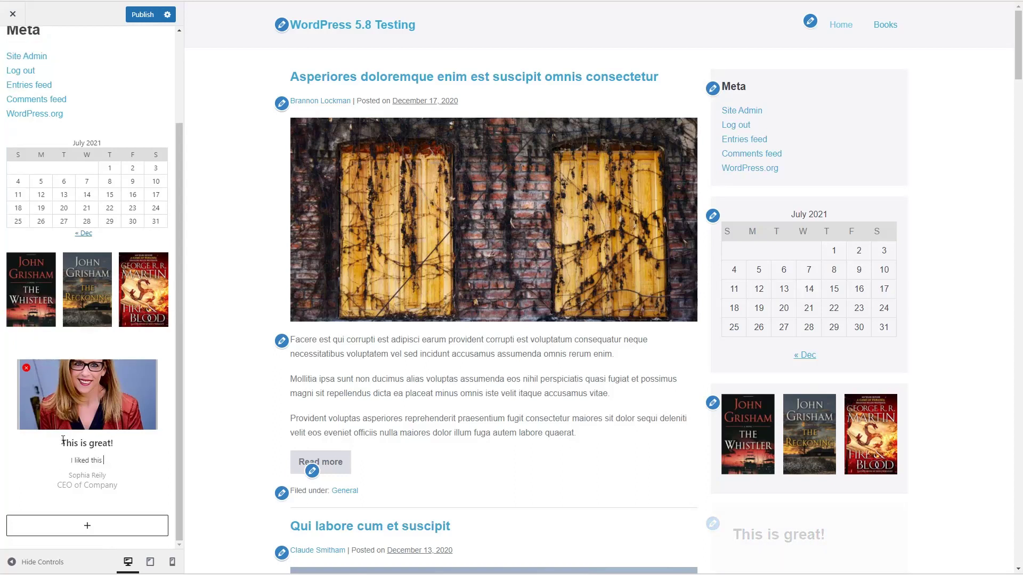
pyautogui.click(83, 472)
pyautogui.write('Someone ')
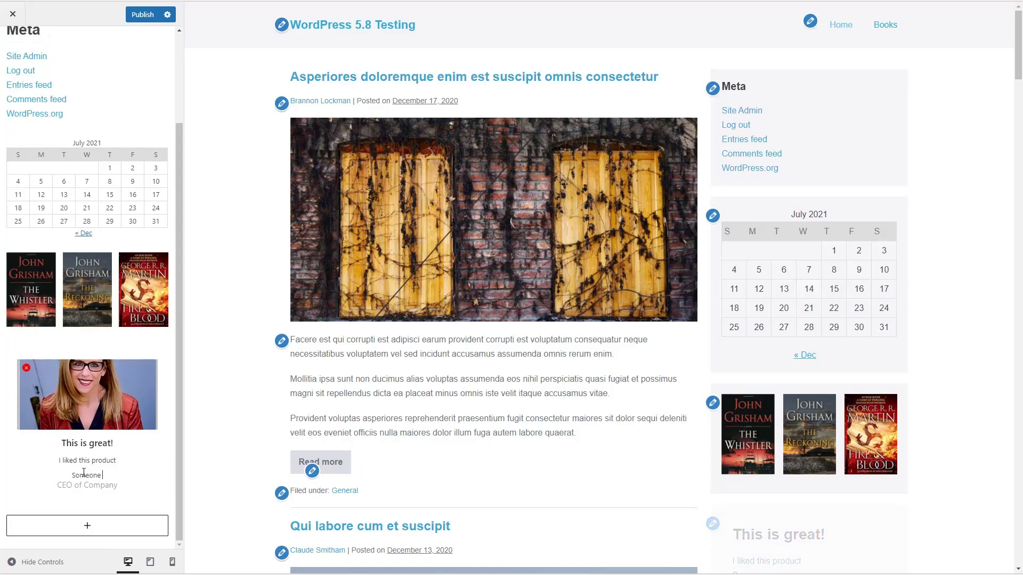
pyautogui.write('SomeWh')
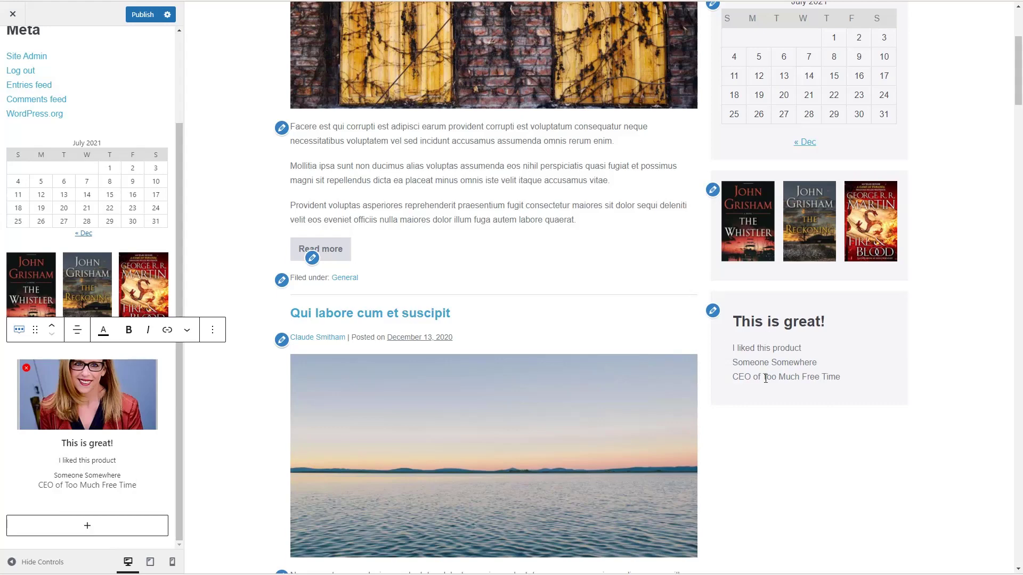
pyautogui.scroll(3, 822, 303)
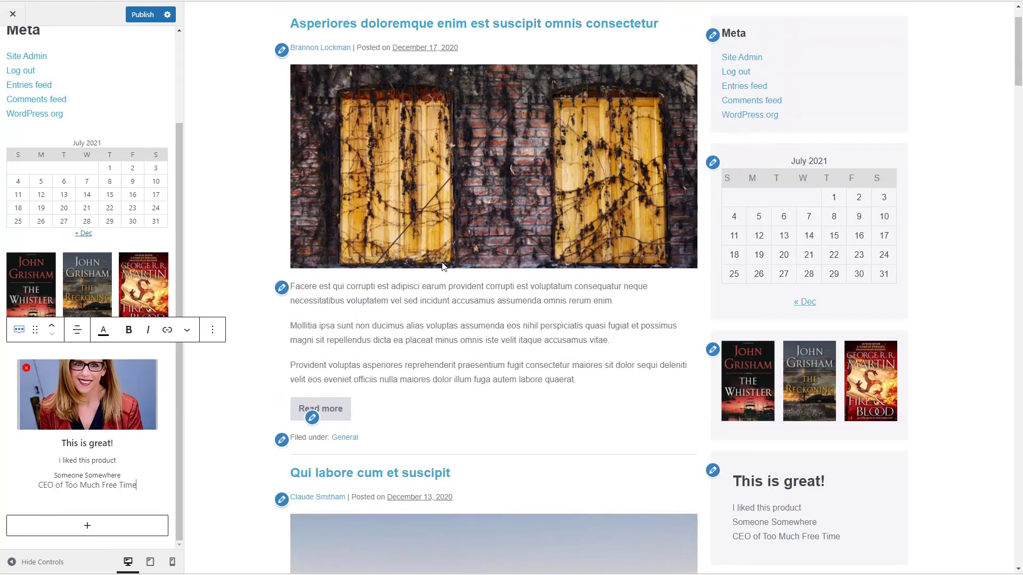
pyautogui.click(140, 17)
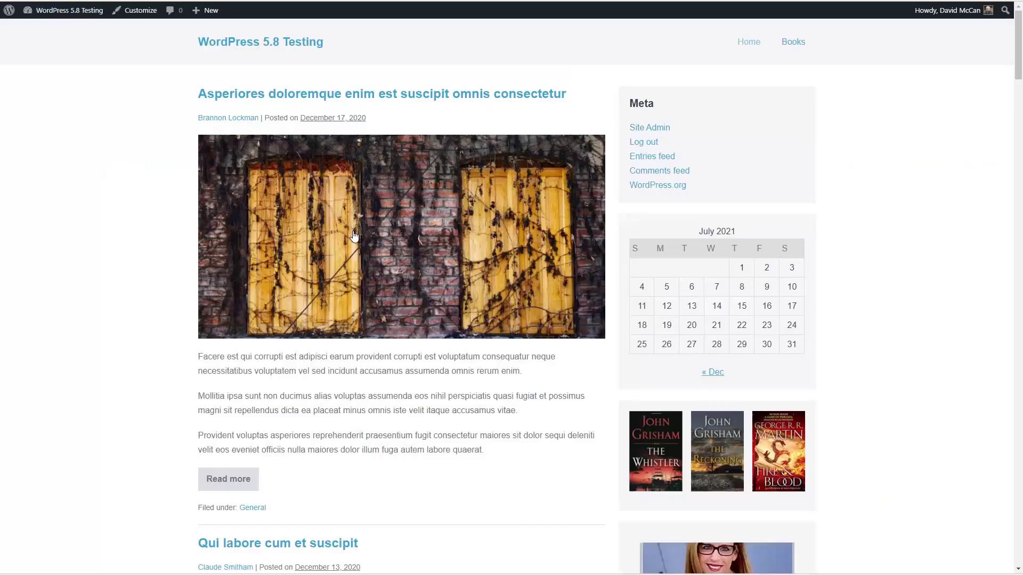
# - Reopen the Customizer's Sidebar widgets and search the block inserter for 'stack'
pyautogui.scroll(-5, 355, 236)
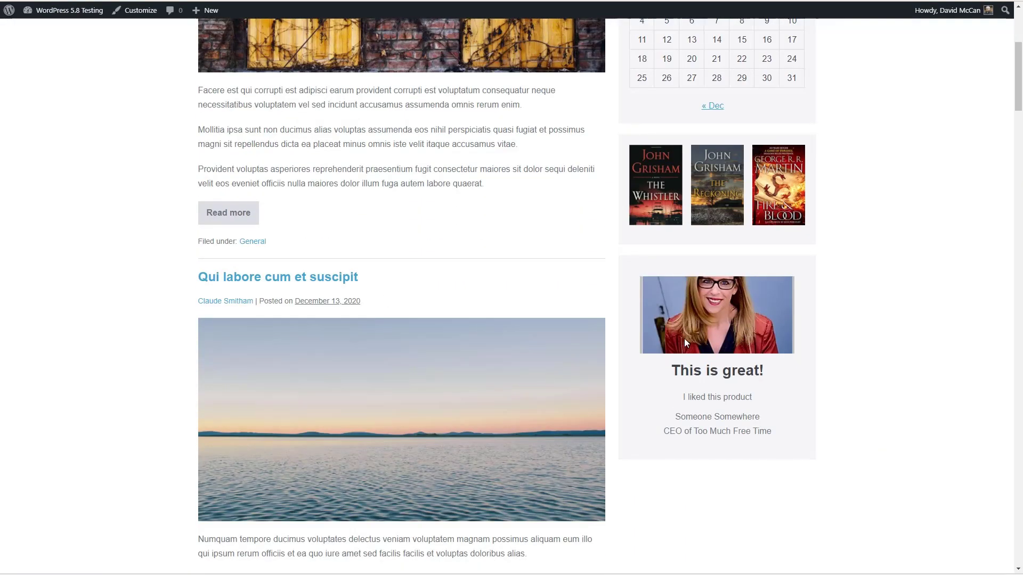
pyautogui.scroll(5, 685, 376)
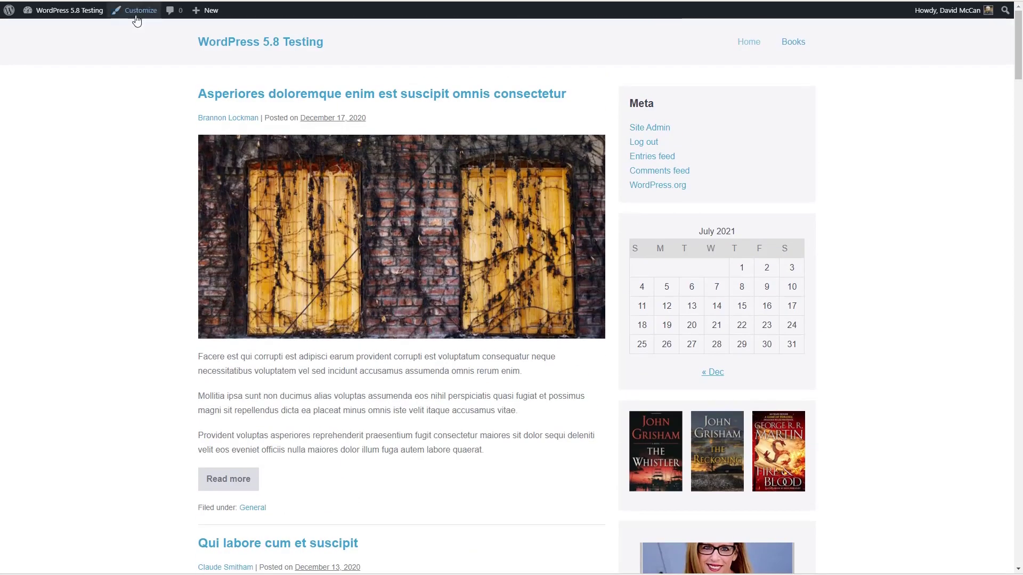
pyautogui.click(137, 20)
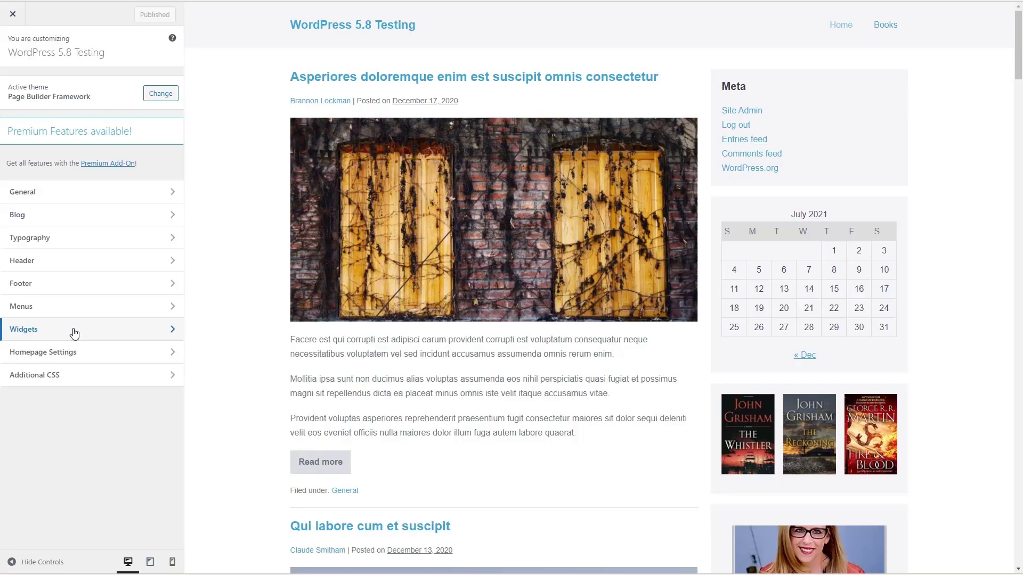
pyautogui.click(71, 330)
pyautogui.scroll(-2, 94, 267)
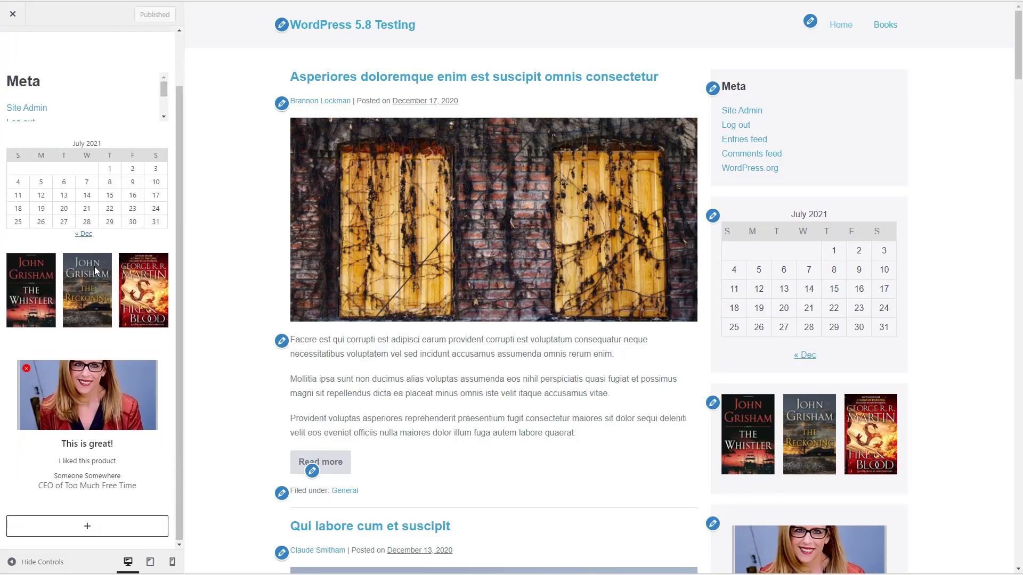
pyautogui.click(87, 526)
pyautogui.write('stack')
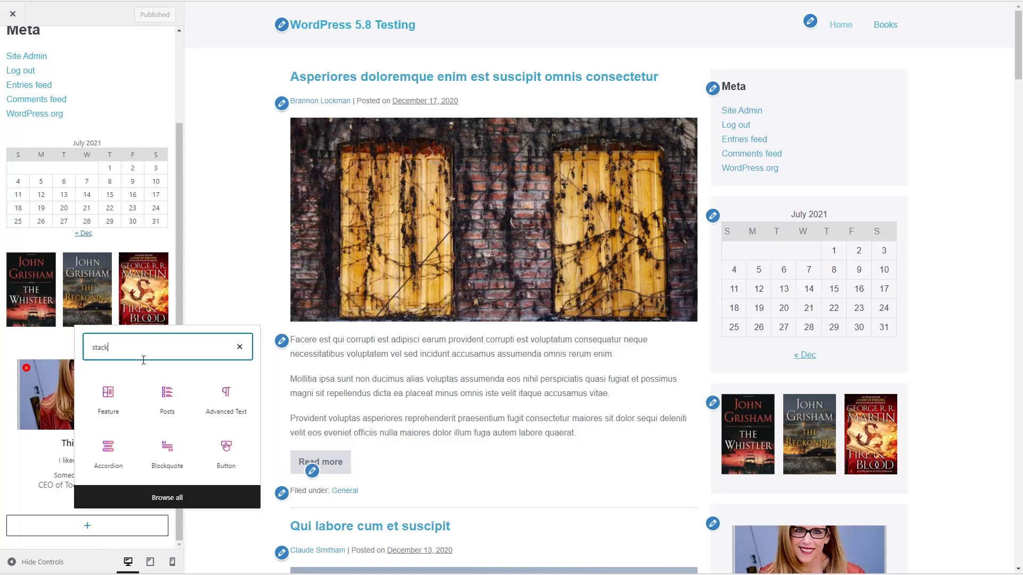
# - Search the inserter for 'test' and insert a Testimonial block into the sidebar
pyautogui.press('BackSpace')
pyautogui.press('BackSpace')
pyautogui.press('BackSpace')
pyautogui.press('BackSpace')
pyautogui.press('BackSpace')
pyautogui.write('test')
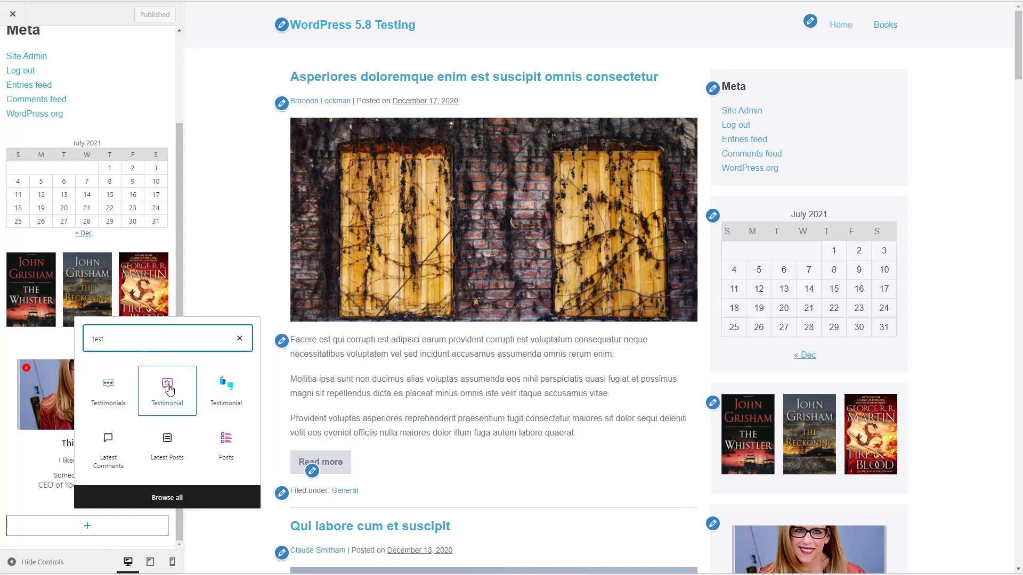
pyautogui.click(168, 391)
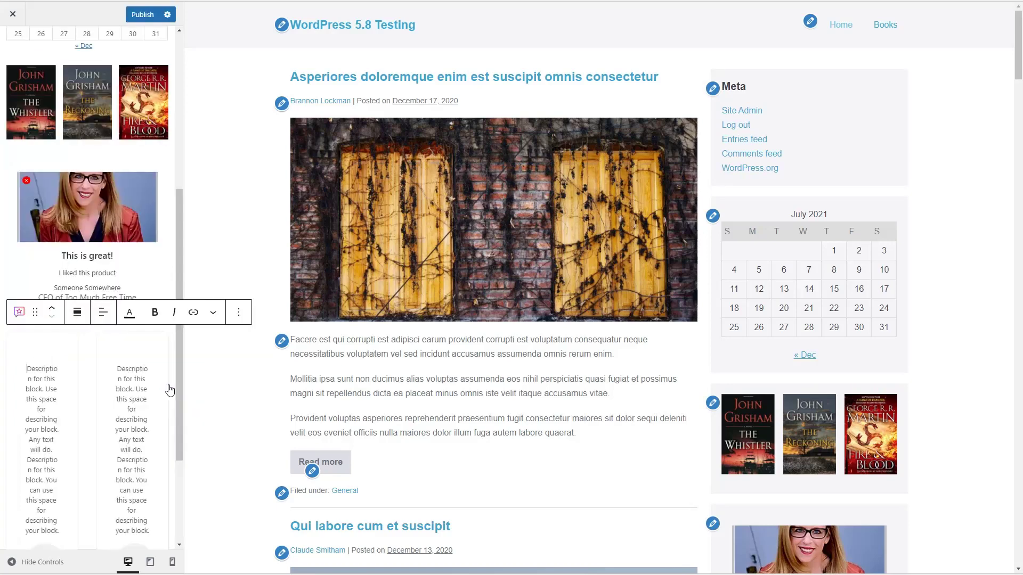
pyautogui.scroll(-3, 171, 388)
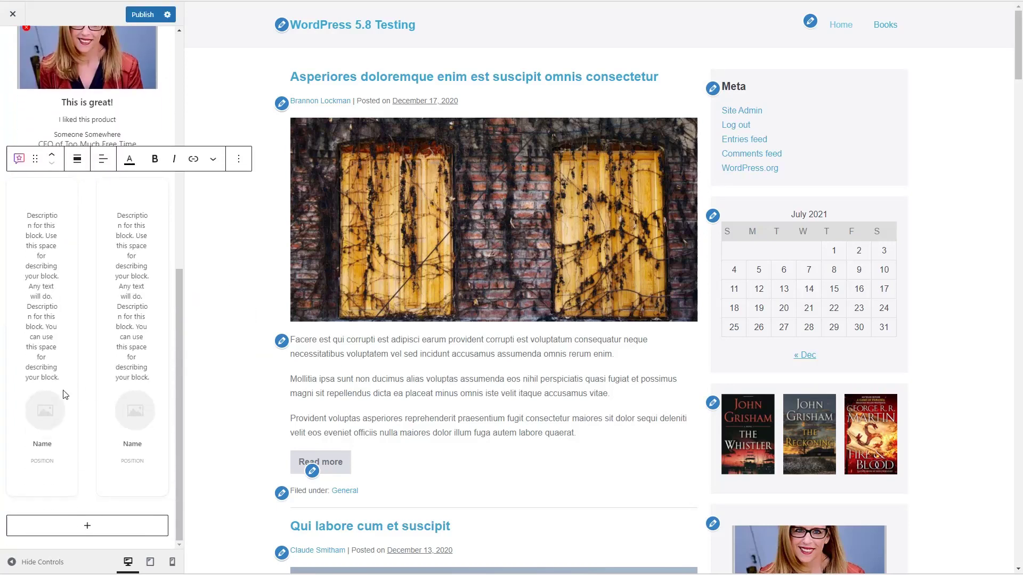
pyautogui.scroll(1, 142, 379)
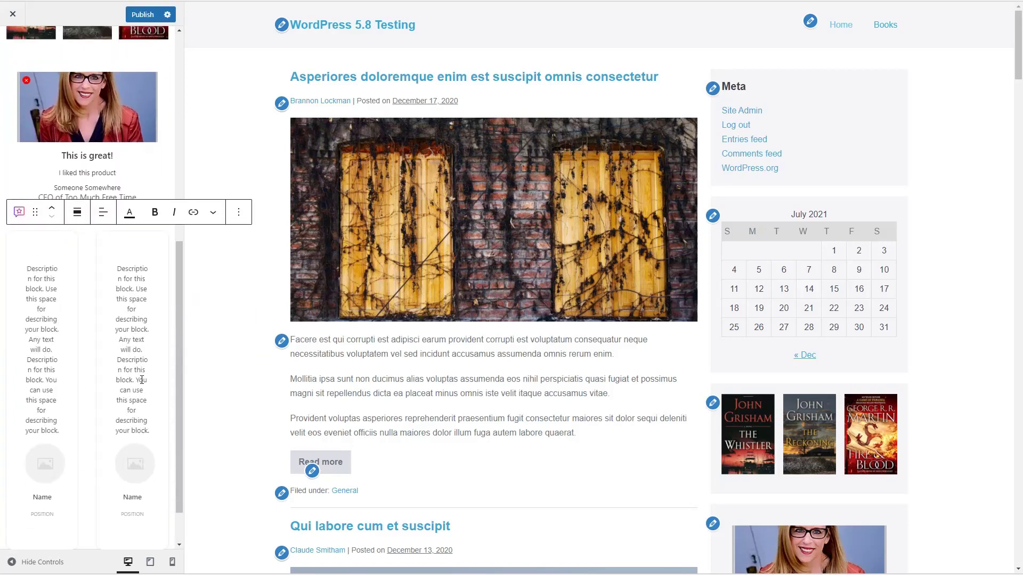
# - Switch the new Testimonial block to the Plain layout and return to the sidebar block list
pyautogui.click(238, 217)
pyautogui.click(250, 248)
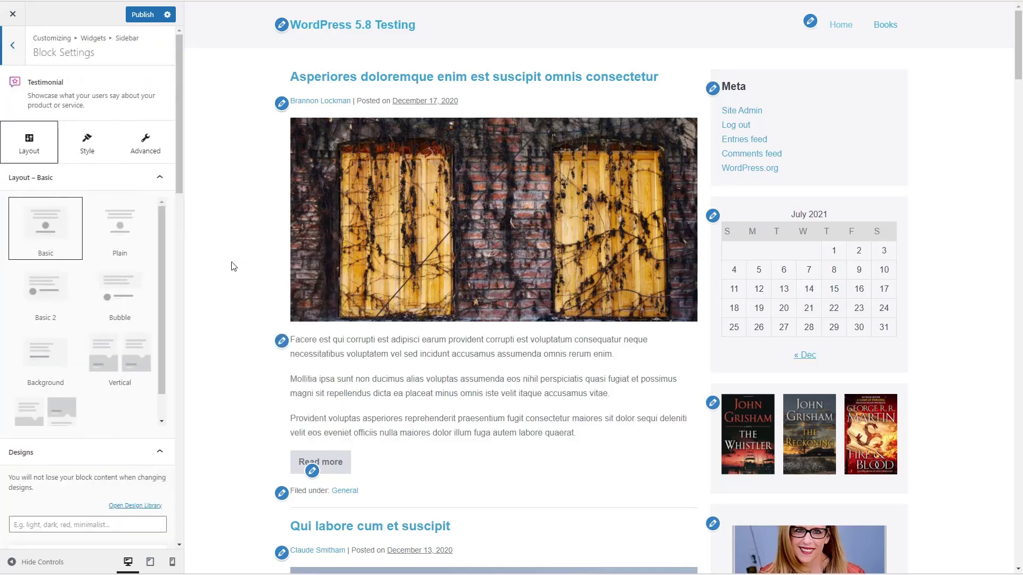
pyautogui.click(85, 142)
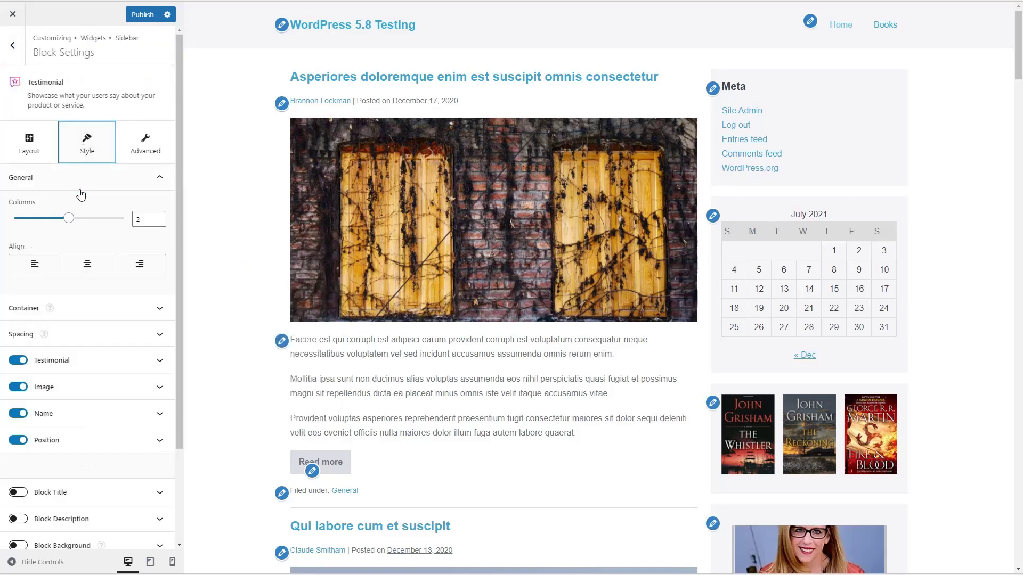
pyautogui.click(30, 141)
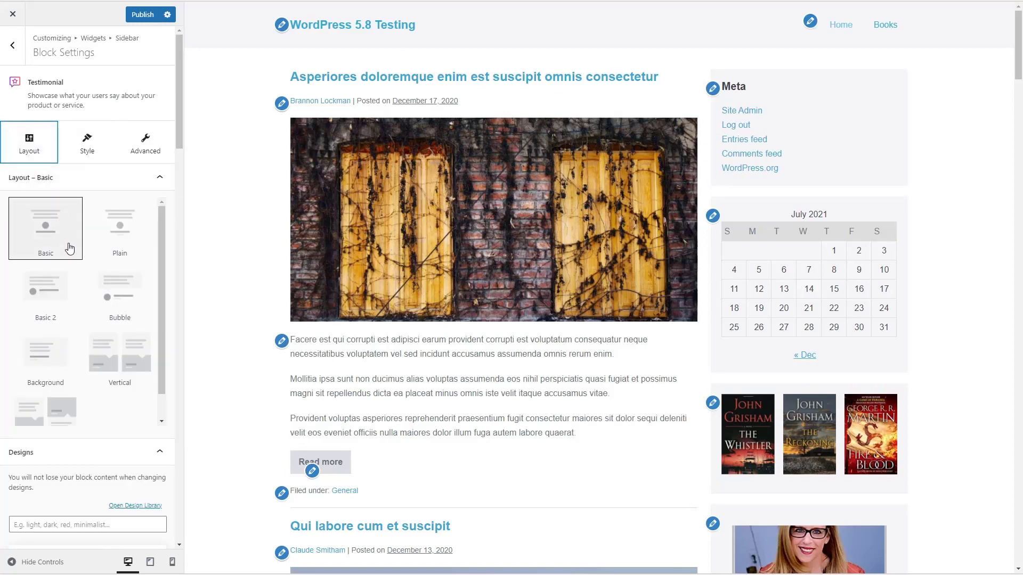
pyautogui.click(113, 234)
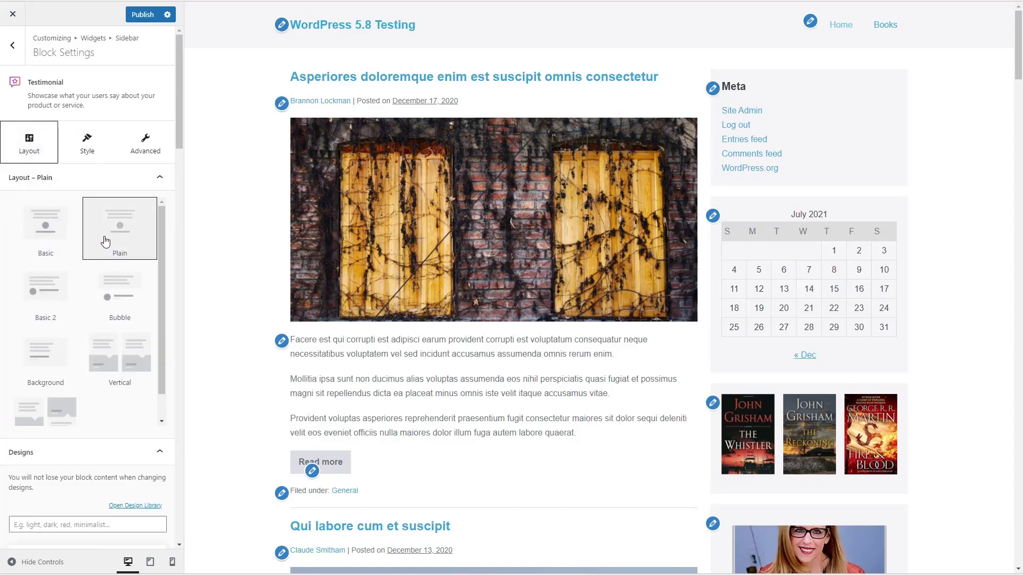
pyautogui.click(13, 46)
pyautogui.moveTo(19, 378); pyautogui.dragTo(104, 409)
pyautogui.click(87, 443)
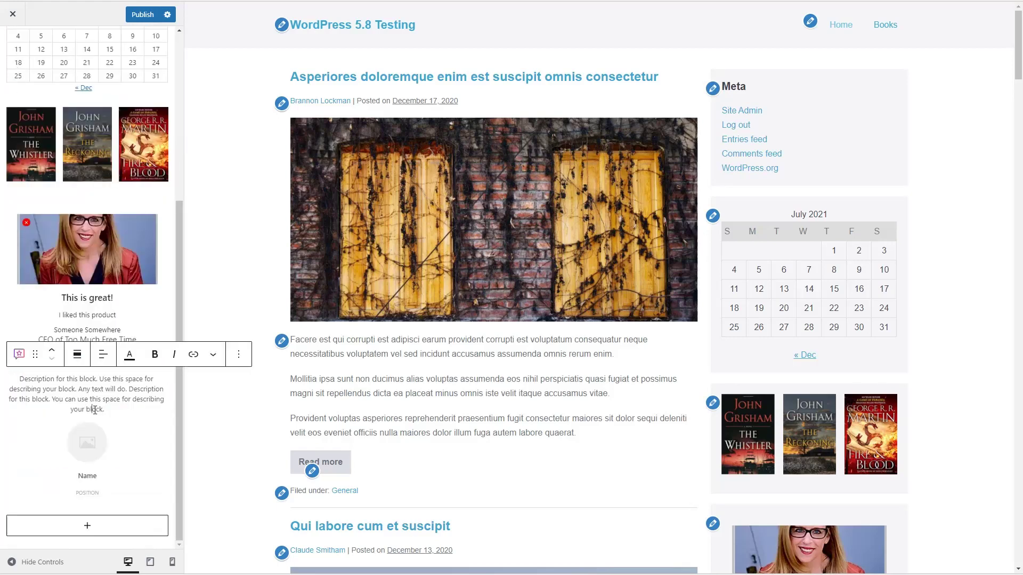
# - Give the second testimonial the woman's portrait photo from the media library
pyautogui.click(86, 444)
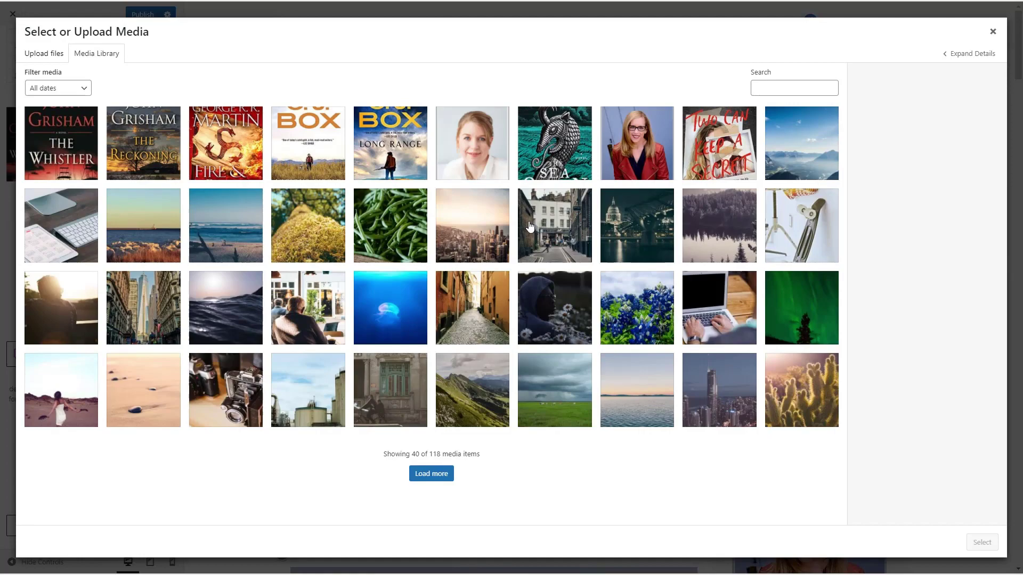
pyautogui.click(486, 157)
pyautogui.click(982, 542)
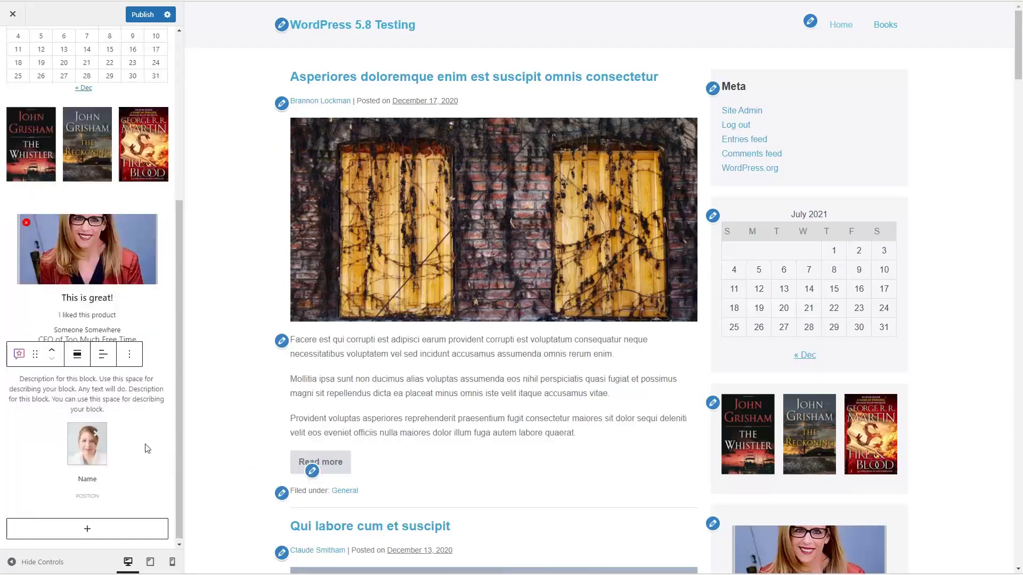
# - Enter the author's name and the position 'CEO of a Company', then publish the sidebar
pyautogui.click(86, 475)
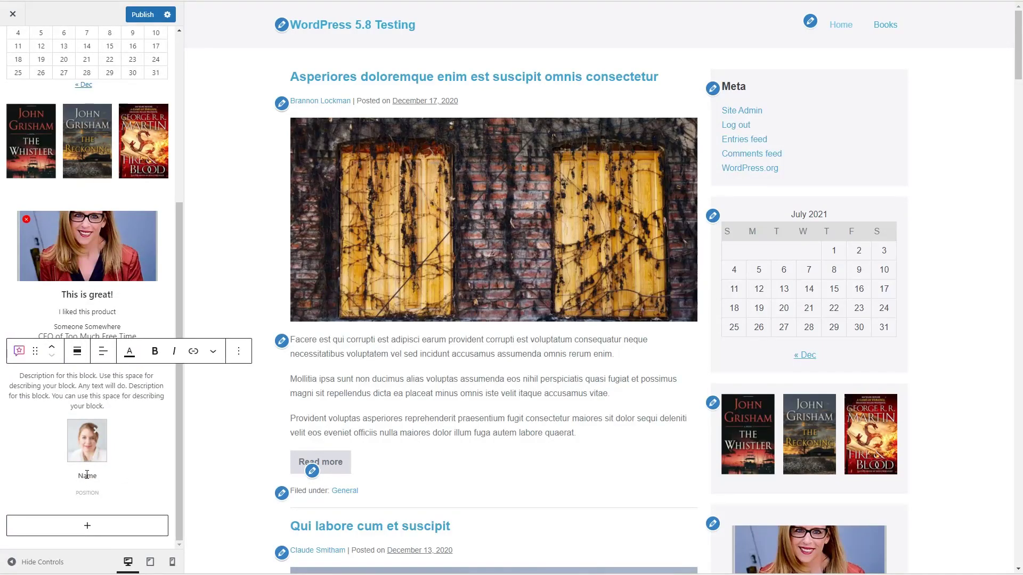
pyautogui.write('Sarah Author')
pyautogui.click(100, 493)
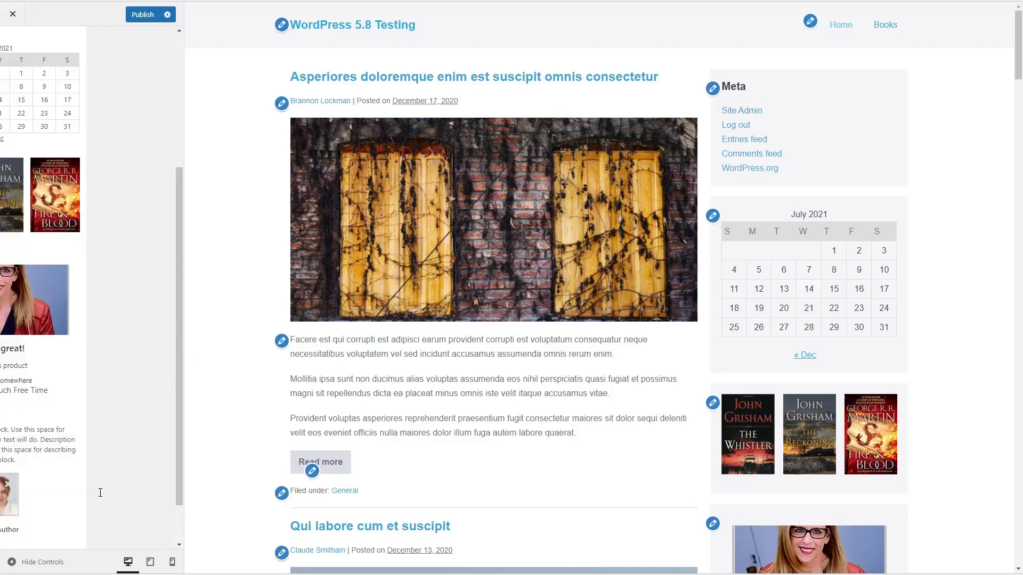
pyautogui.click(100, 492)
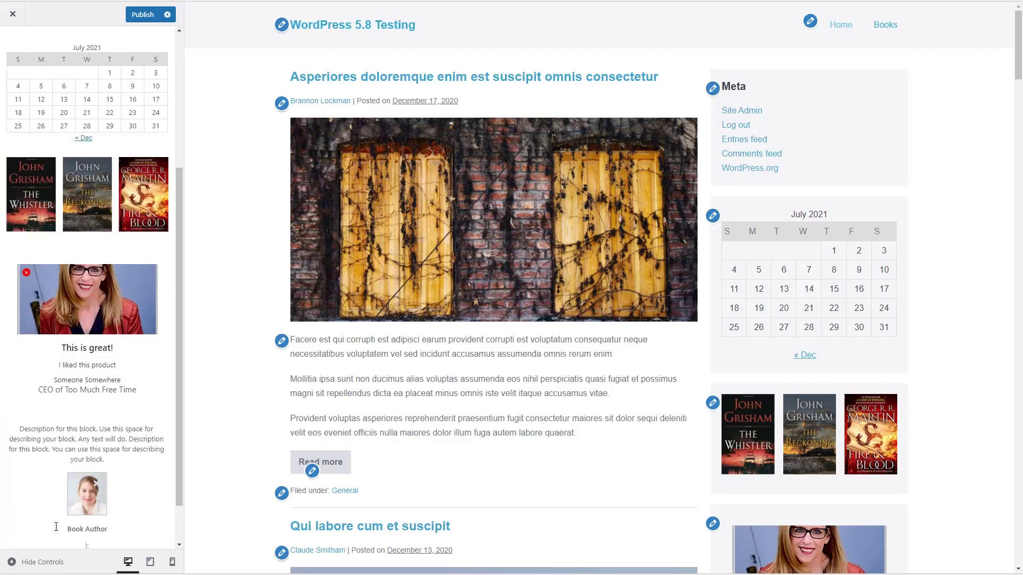
pyautogui.click(87, 544)
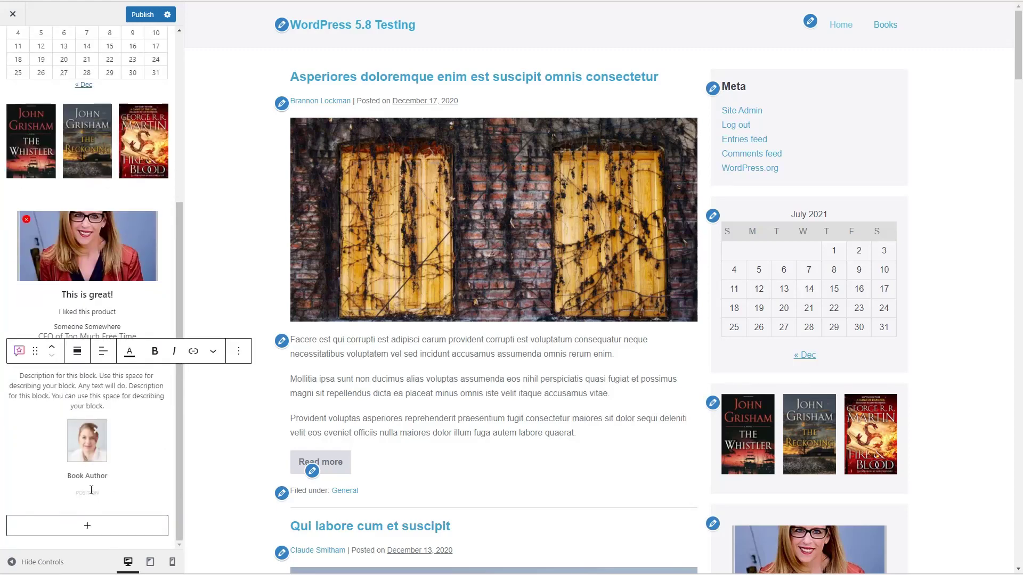
pyautogui.write('CEO OF A COMPANY')
pyautogui.click(143, 15)
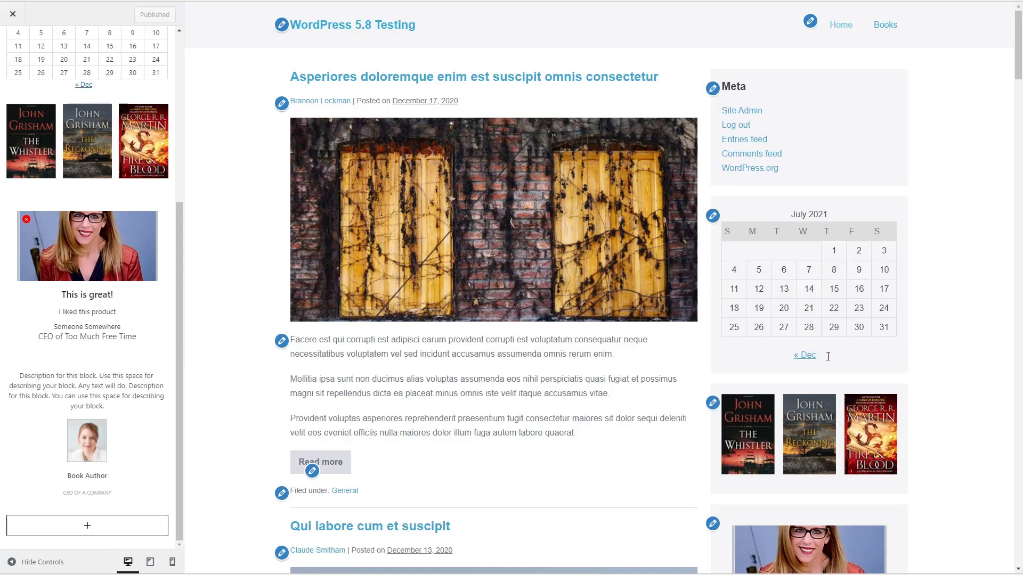
pyautogui.scroll(-8, 814, 355)
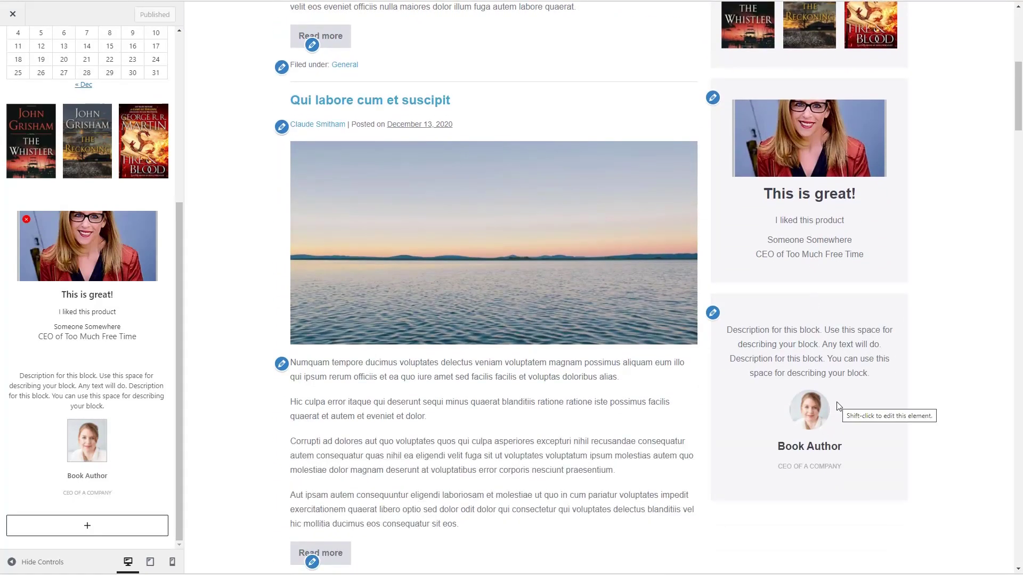
# - Insert a Qubely Testimonial block via a 'test' search and import the ready-made Testimonial section
pyautogui.click(87, 526)
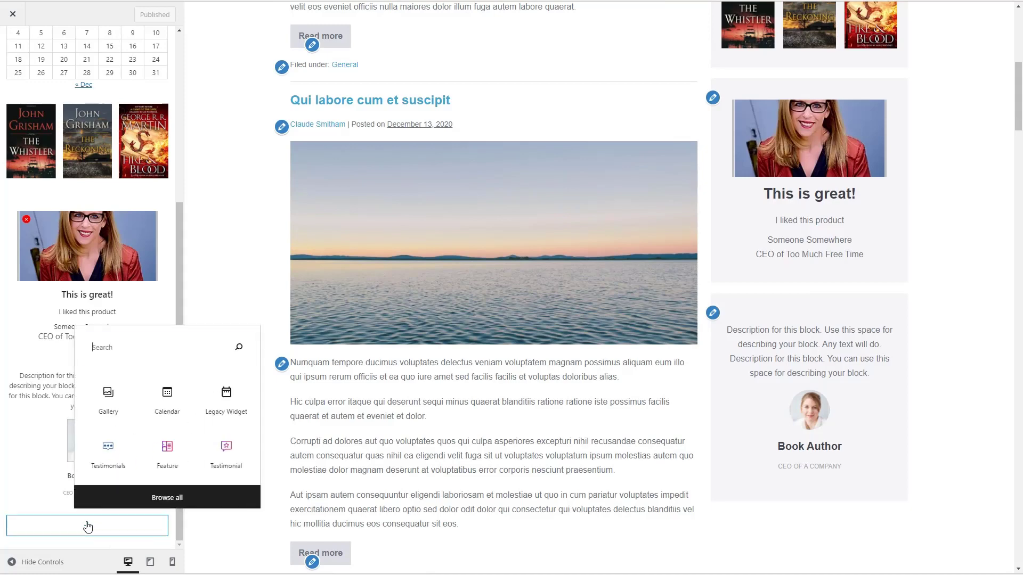
pyautogui.write('testi')
pyautogui.click(226, 452)
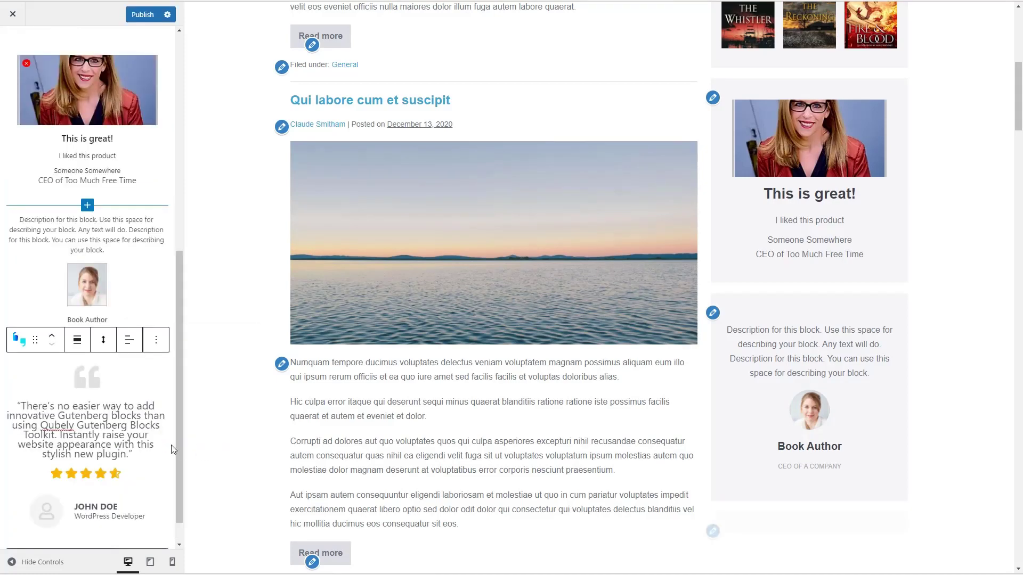
pyautogui.click(153, 344)
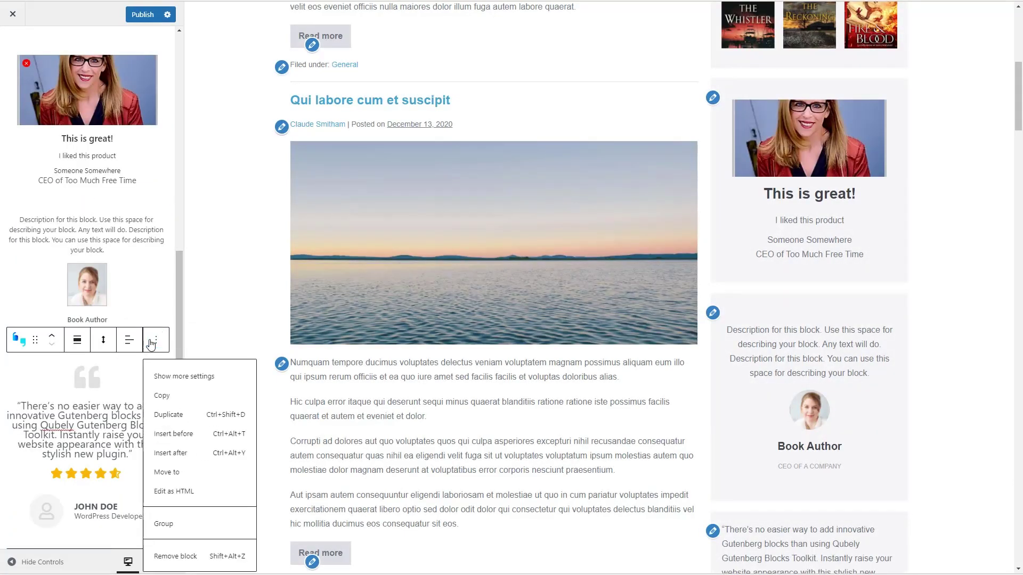
pyautogui.click(167, 377)
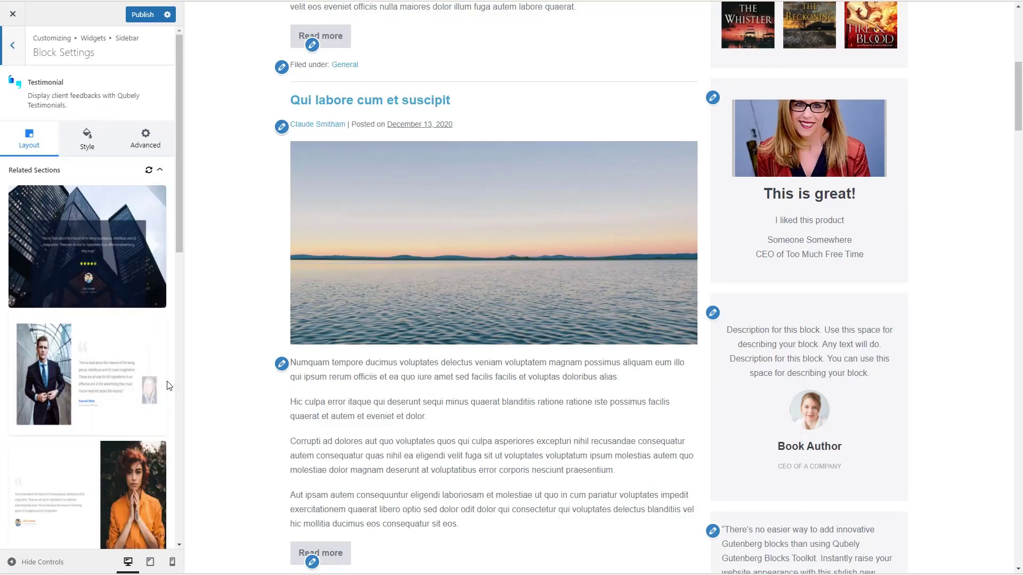
pyautogui.scroll(-7, 122, 368)
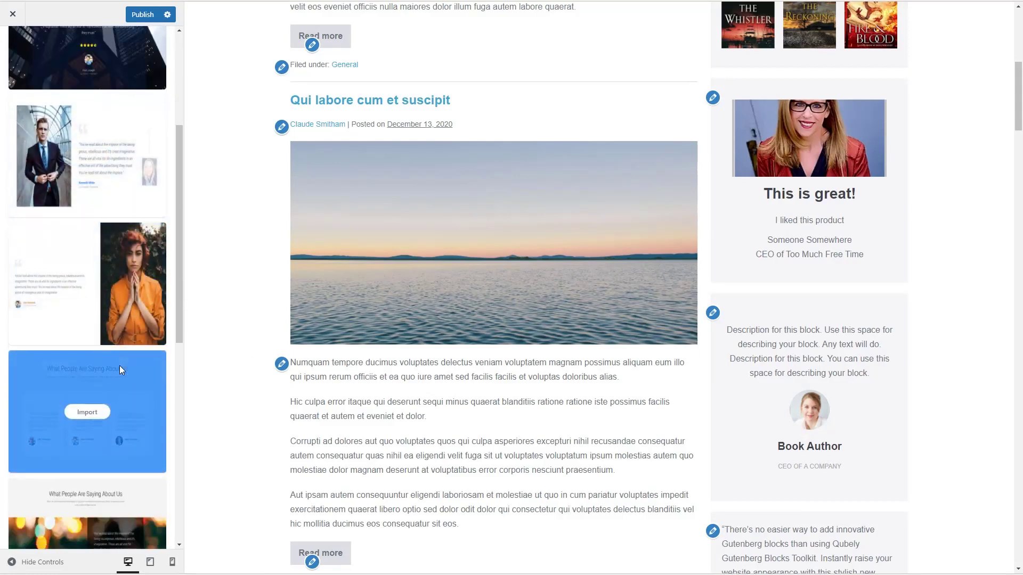
pyautogui.scroll(-4, 117, 379)
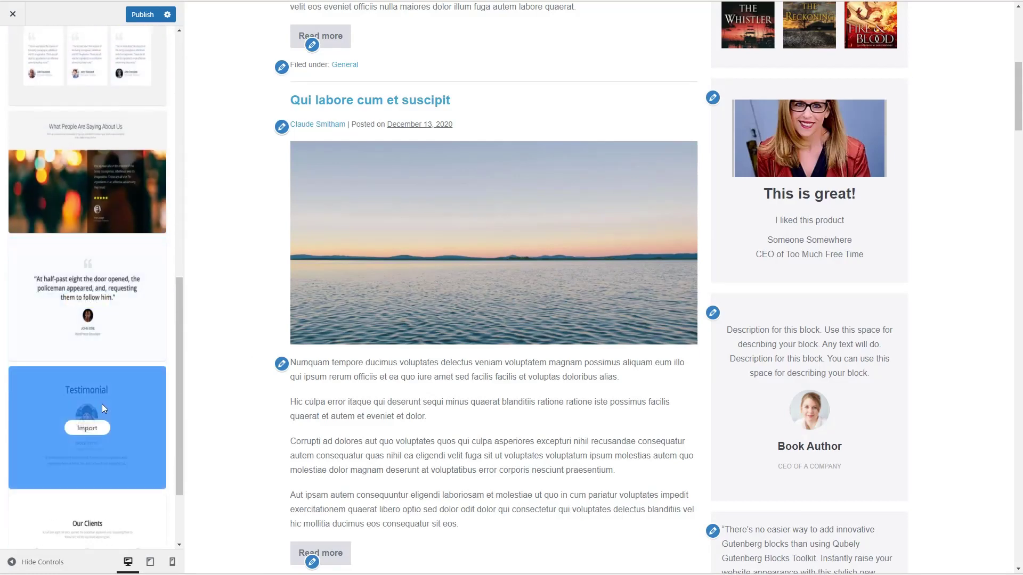
pyautogui.click(87, 428)
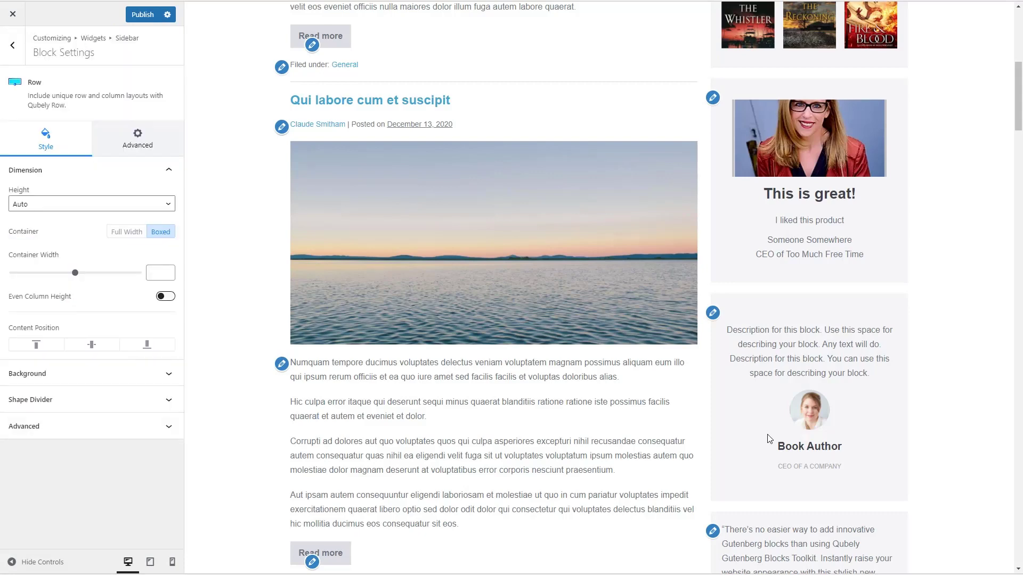
pyautogui.scroll(-4, 769, 438)
pyautogui.scroll(-2, 781, 450)
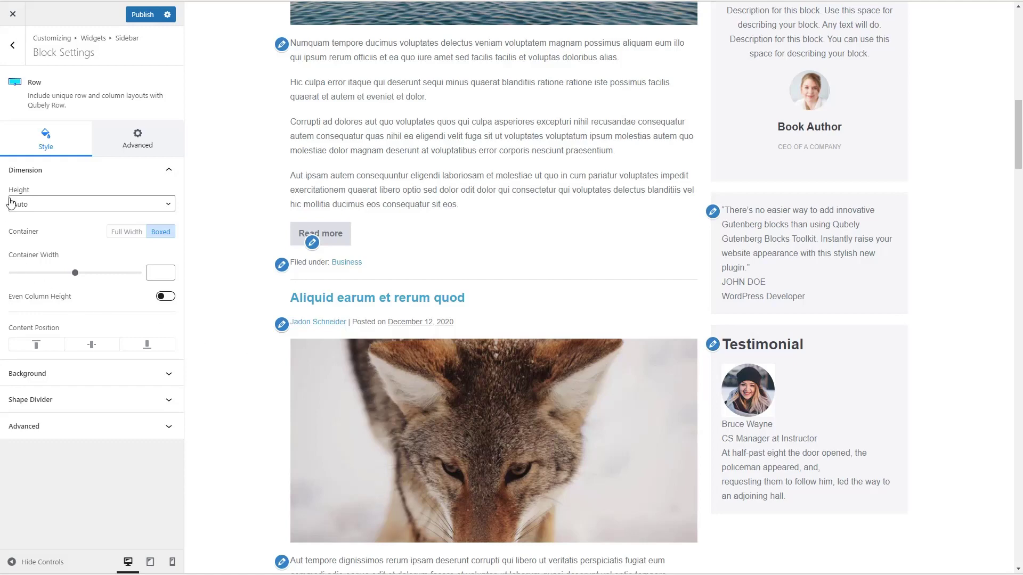
# - Add a new column to the imported Testimonial row and open that column's options menu
pyautogui.click(10, 50)
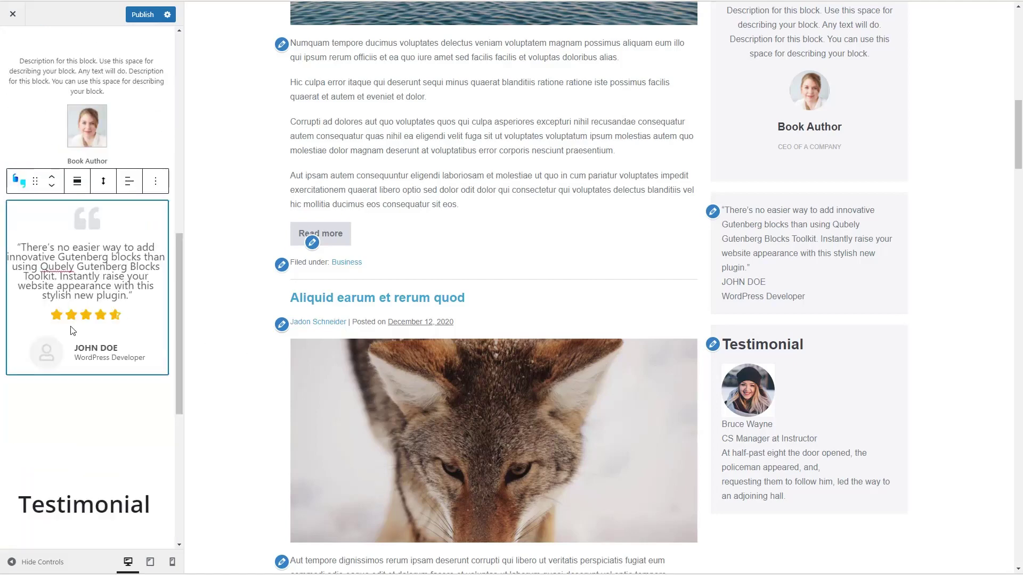
pyautogui.scroll(-1, 73, 331)
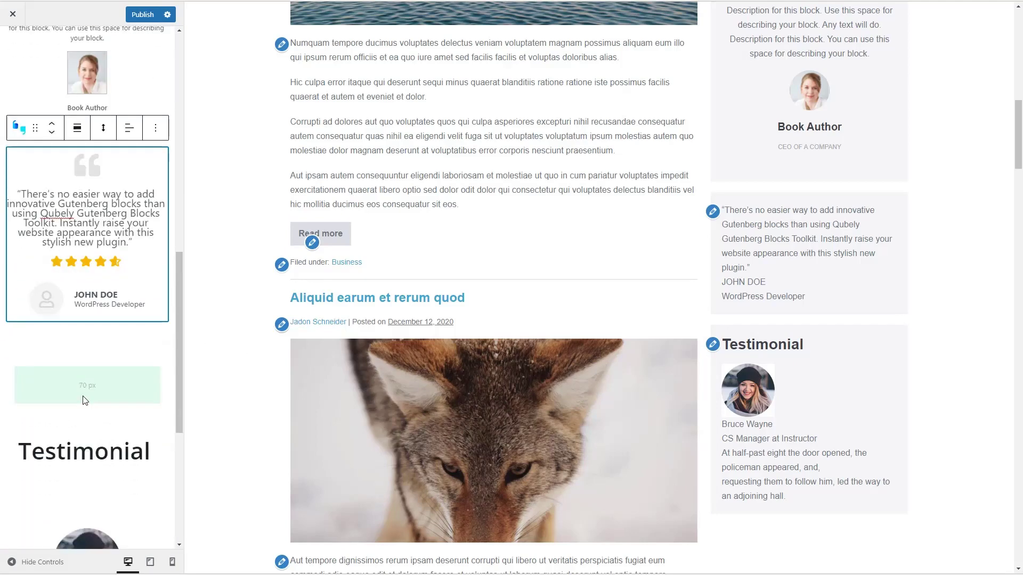
pyautogui.click(97, 360)
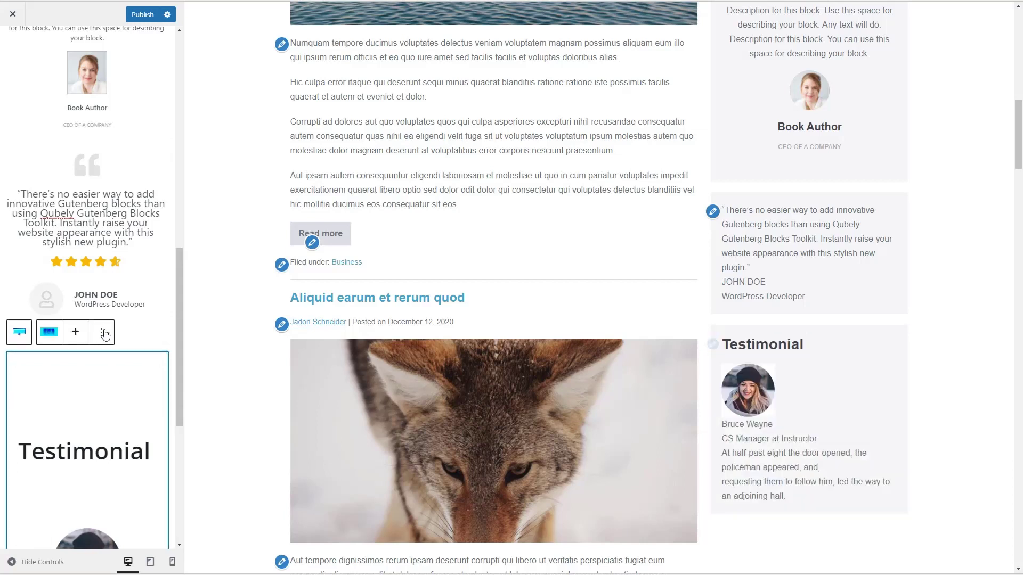
pyautogui.click(101, 332)
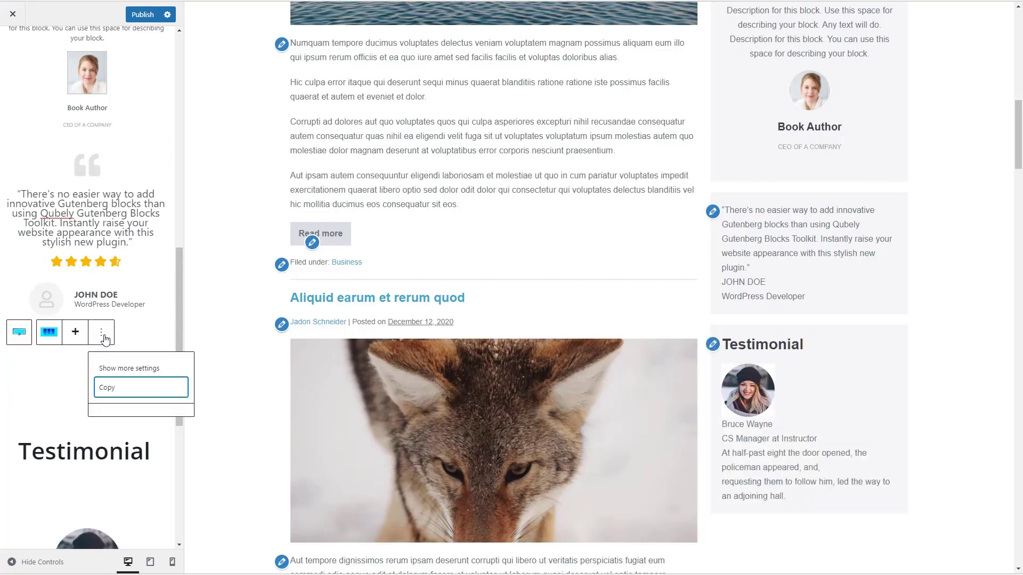
pyautogui.click(136, 367)
pyautogui.click(12, 44)
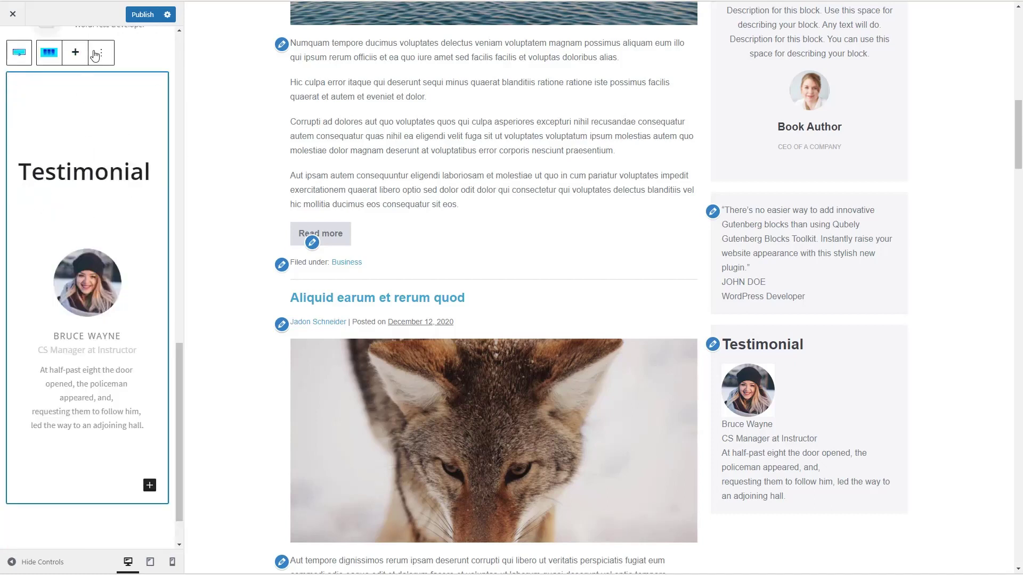
pyautogui.click(75, 53)
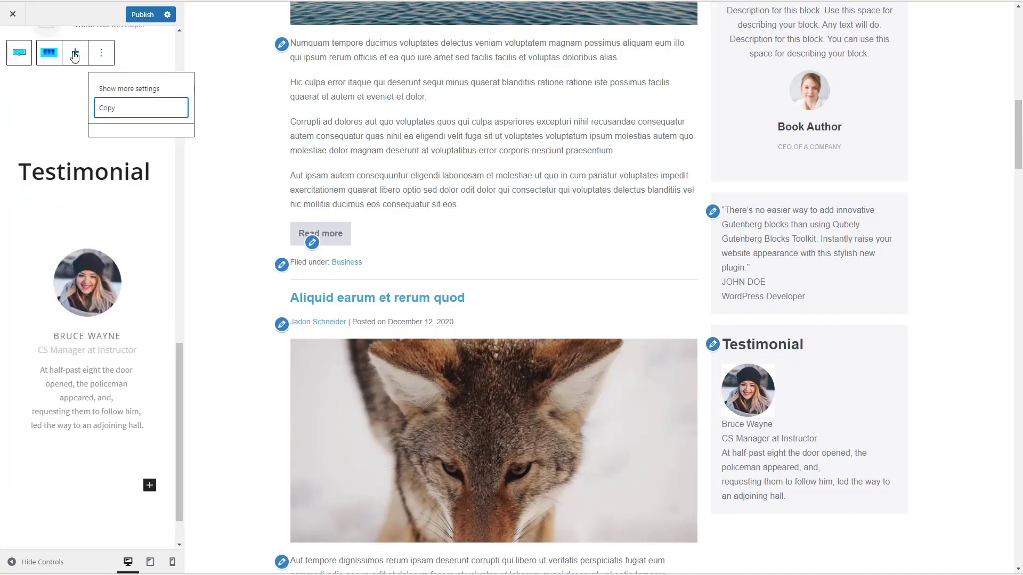
pyautogui.click(101, 52)
# - Open the Column block's settings and browse its Advanced and Style tabs
pyautogui.click(117, 89)
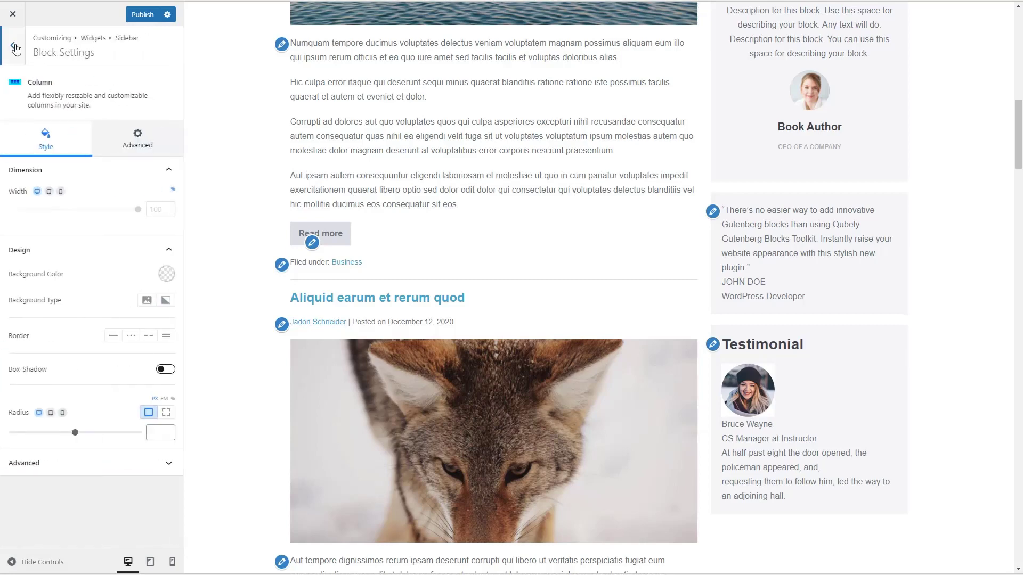
pyautogui.click(12, 45)
pyautogui.click(101, 46)
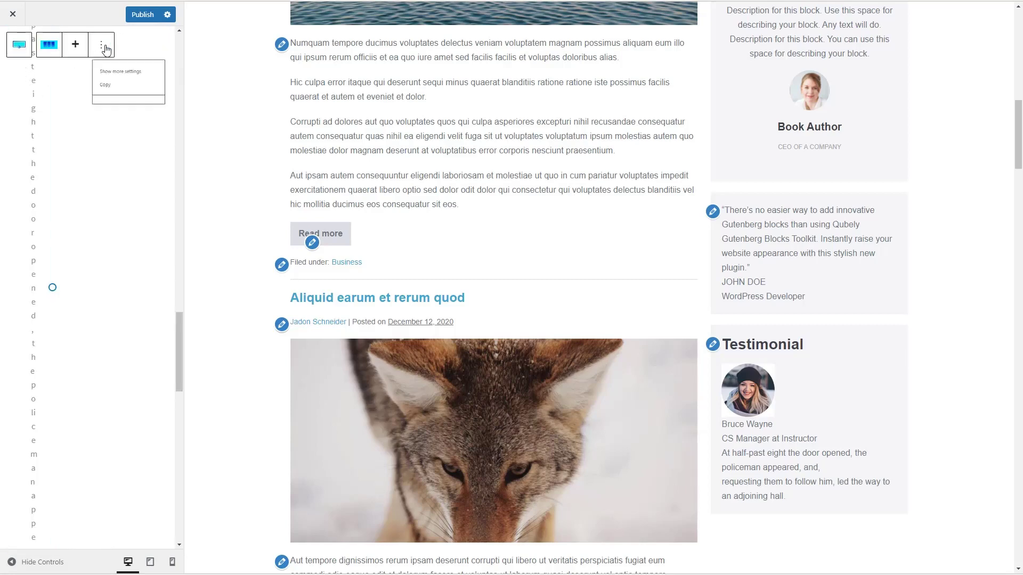
pyautogui.click(120, 71)
pyautogui.click(149, 148)
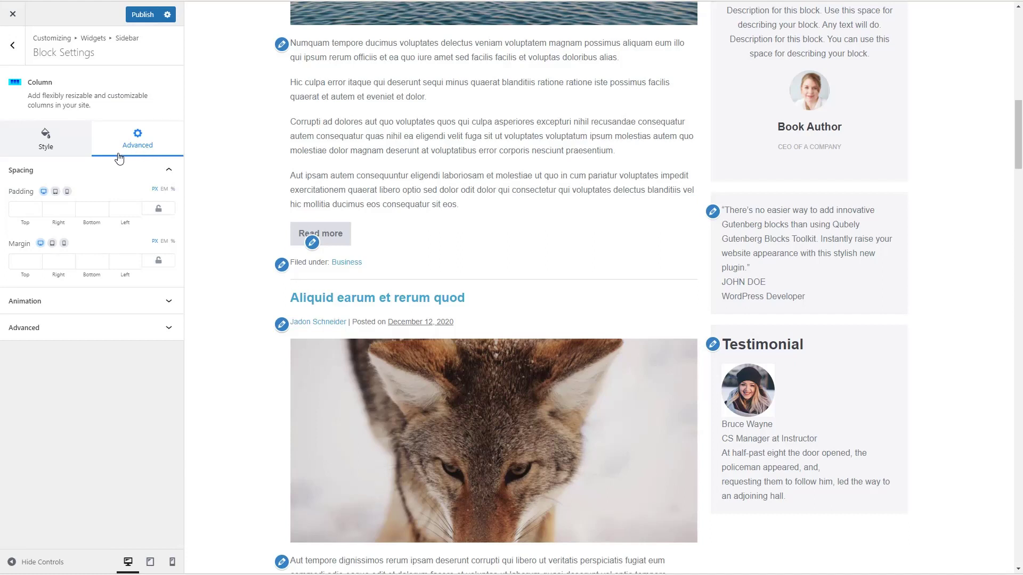
pyautogui.click(46, 141)
# - Expand the Column's advanced spacing options, then return to the sidebar block editor
pyautogui.click(61, 468)
pyautogui.scroll(-3, 62, 467)
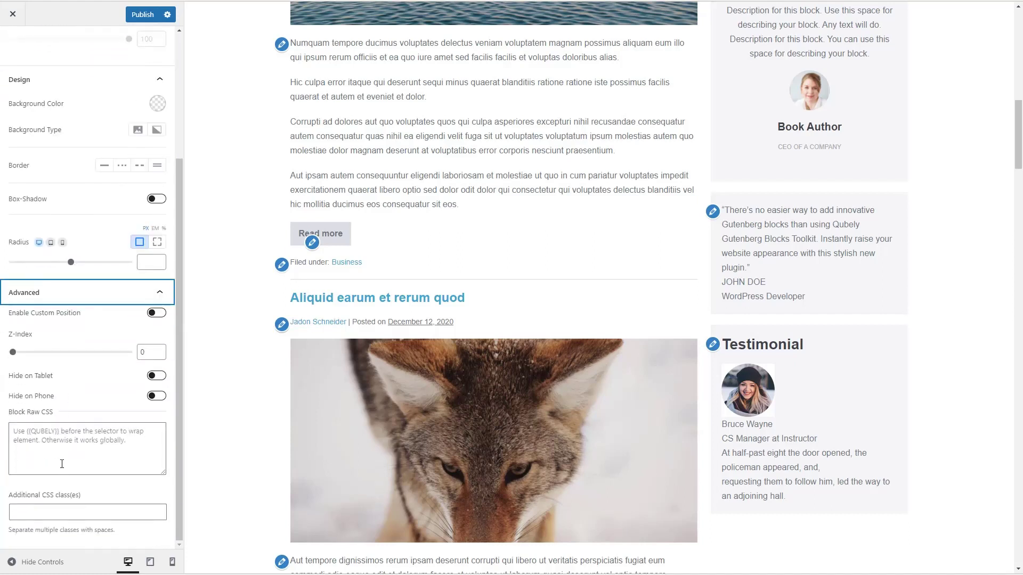
pyautogui.scroll(3, 62, 463)
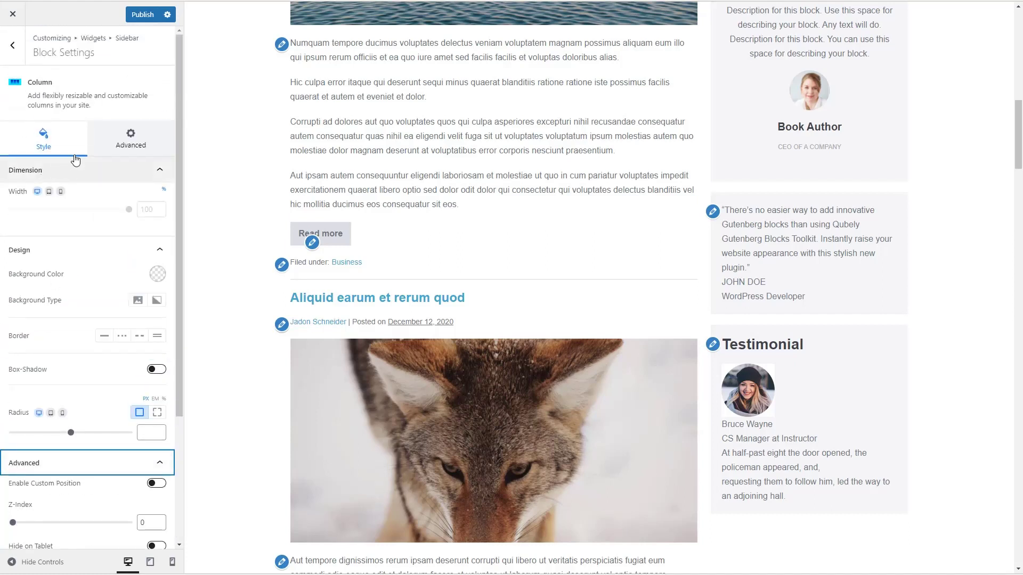
pyautogui.click(120, 145)
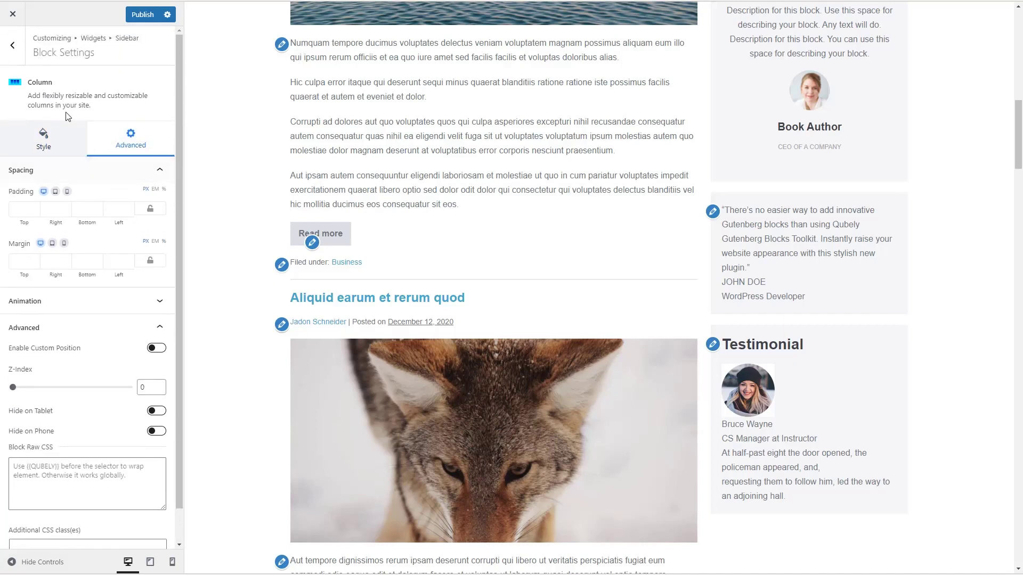
pyautogui.click(12, 45)
pyautogui.scroll(5, 78, 87)
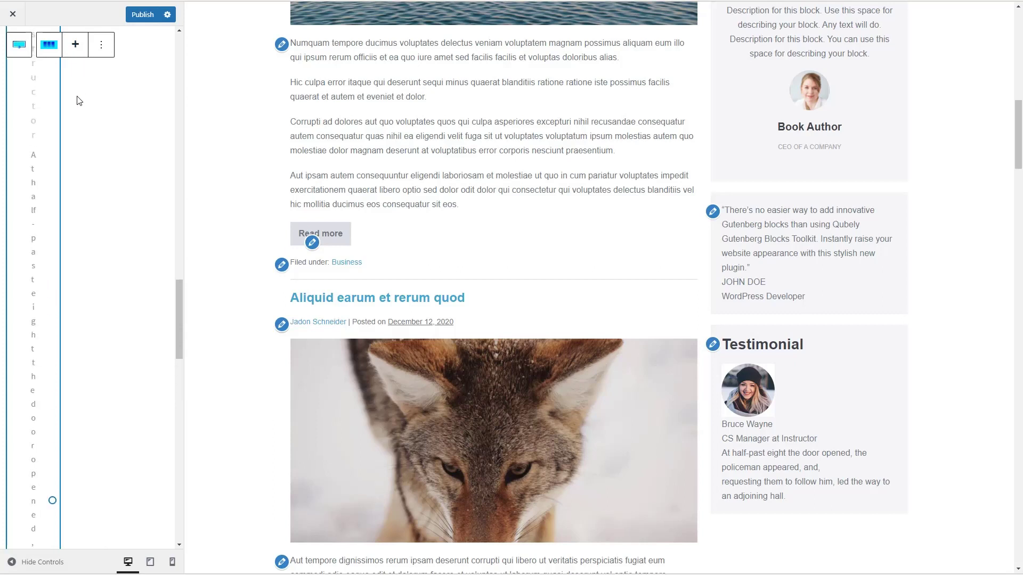
pyautogui.scroll(4, 76, 109)
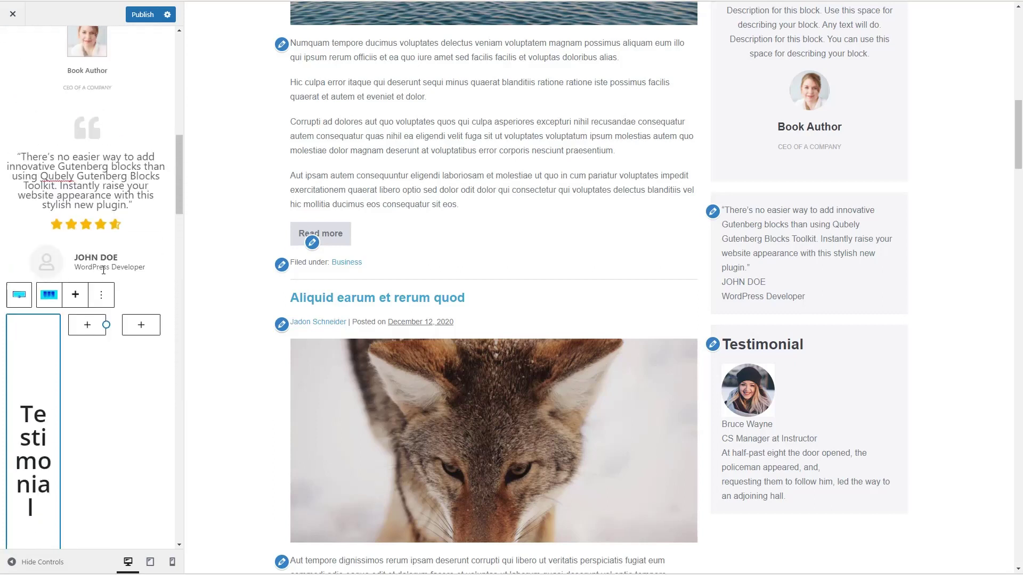
pyautogui.click(103, 295)
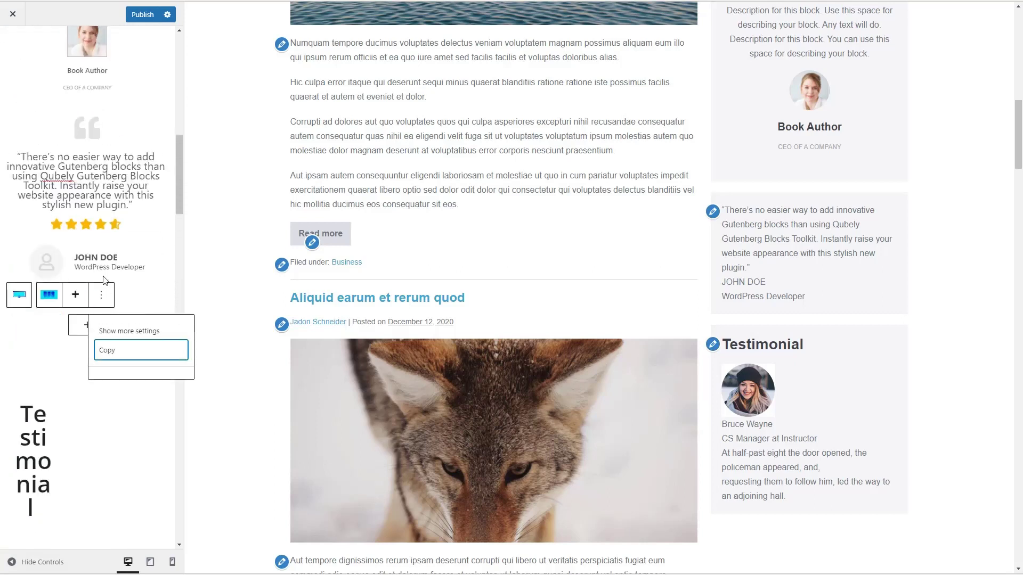
# - Remove the Qubely quote testimonial and the imported Testimonial row, then start adding a new block
pyautogui.click(105, 276)
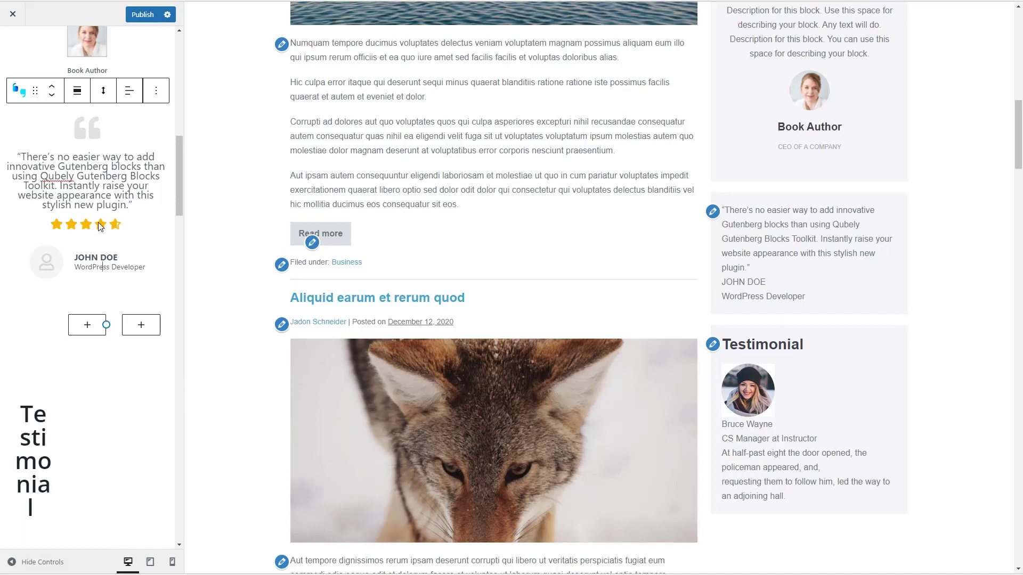
pyautogui.click(154, 89)
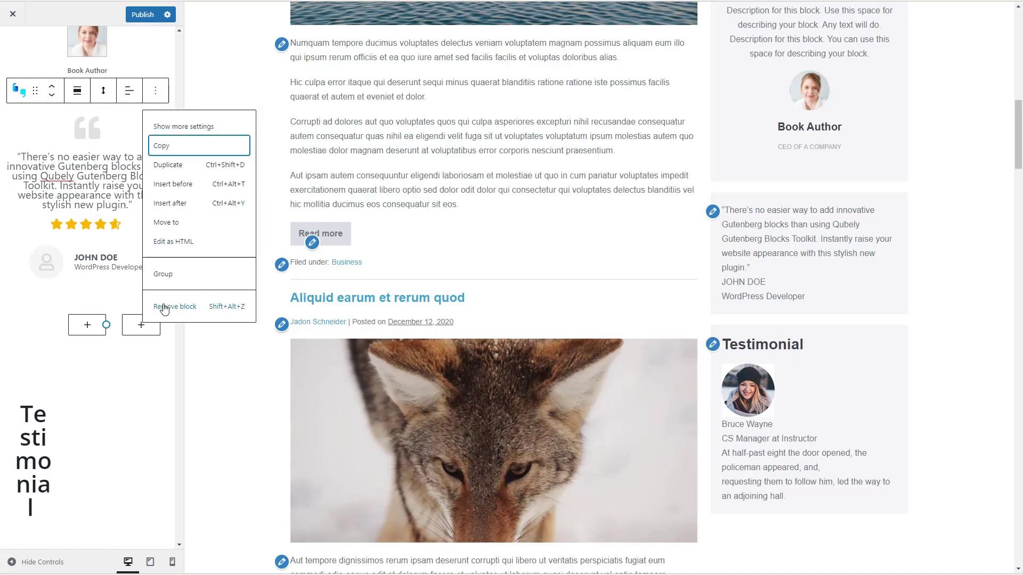
pyautogui.click(163, 309)
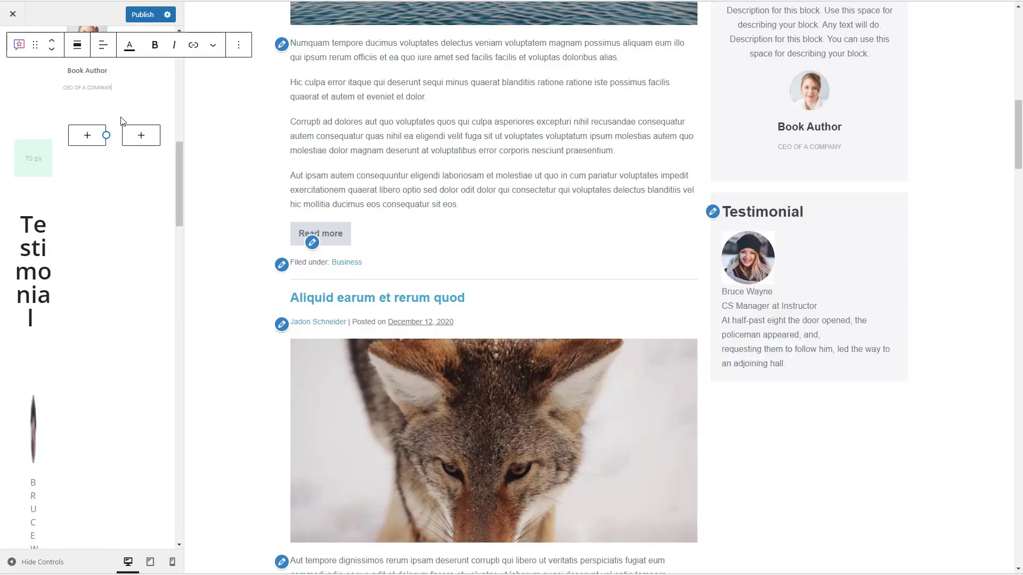
pyautogui.click(105, 98)
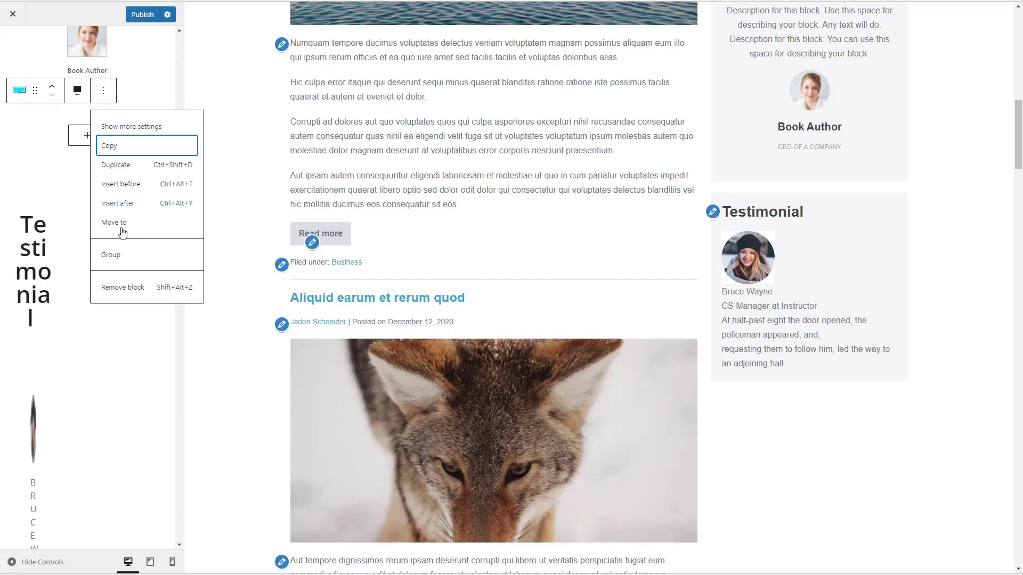
pyautogui.click(120, 288)
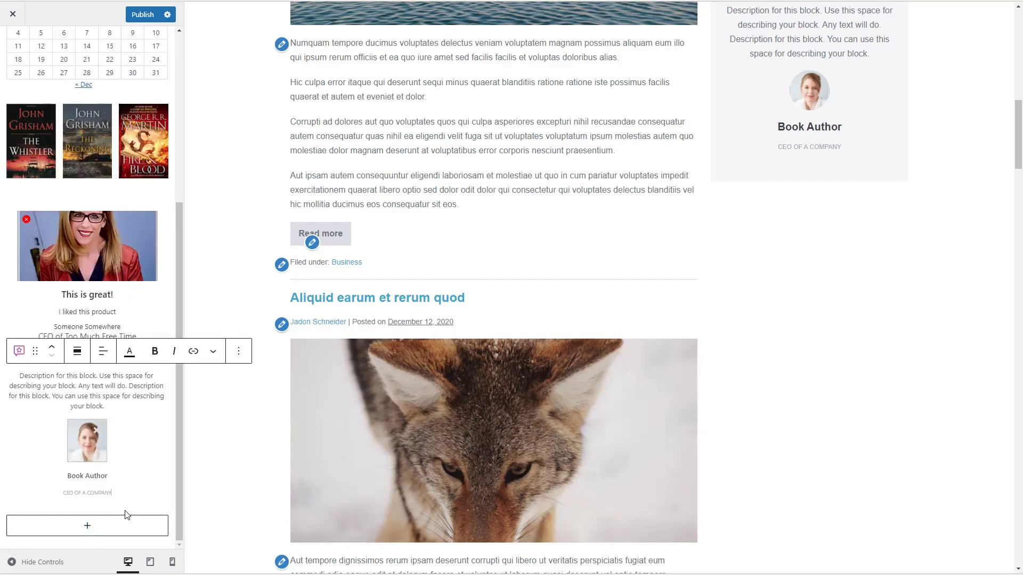
pyautogui.click(85, 526)
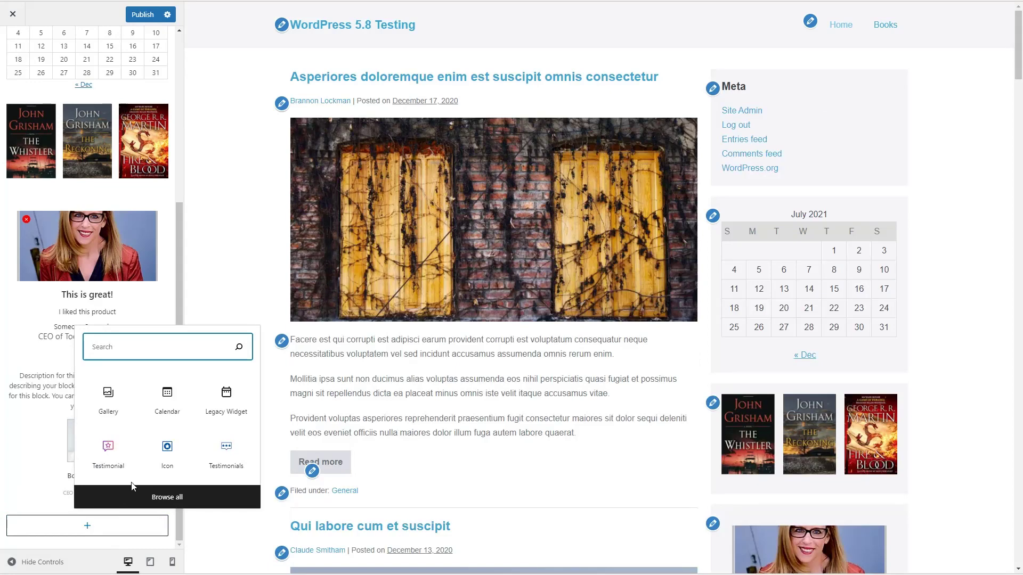
# - Insert a new Testimonial block into the sidebar and show its style settings
pyautogui.write('test')
pyautogui.click(226, 390)
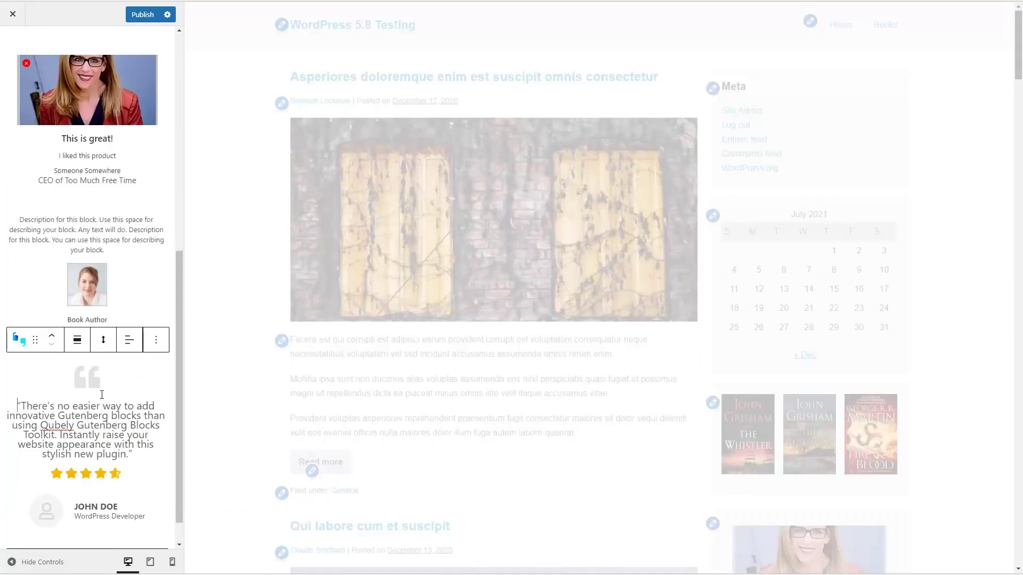
pyautogui.click(45, 513)
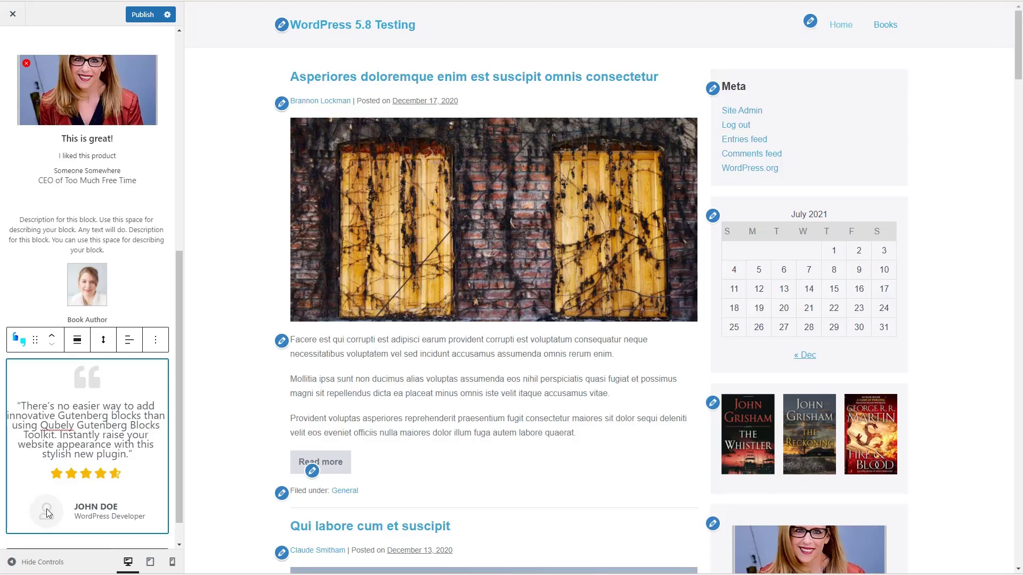
pyautogui.click(155, 339)
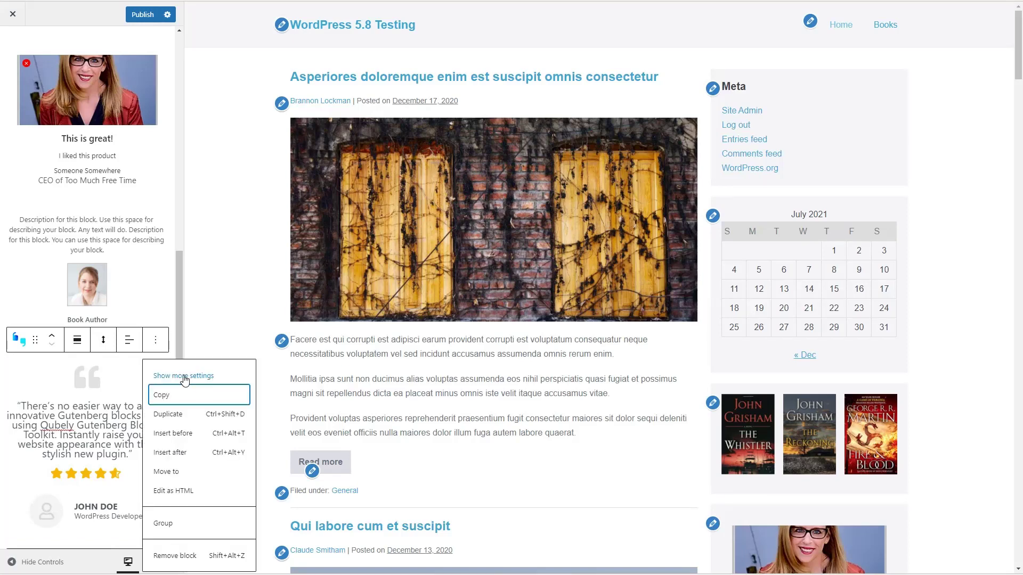
pyautogui.click(183, 376)
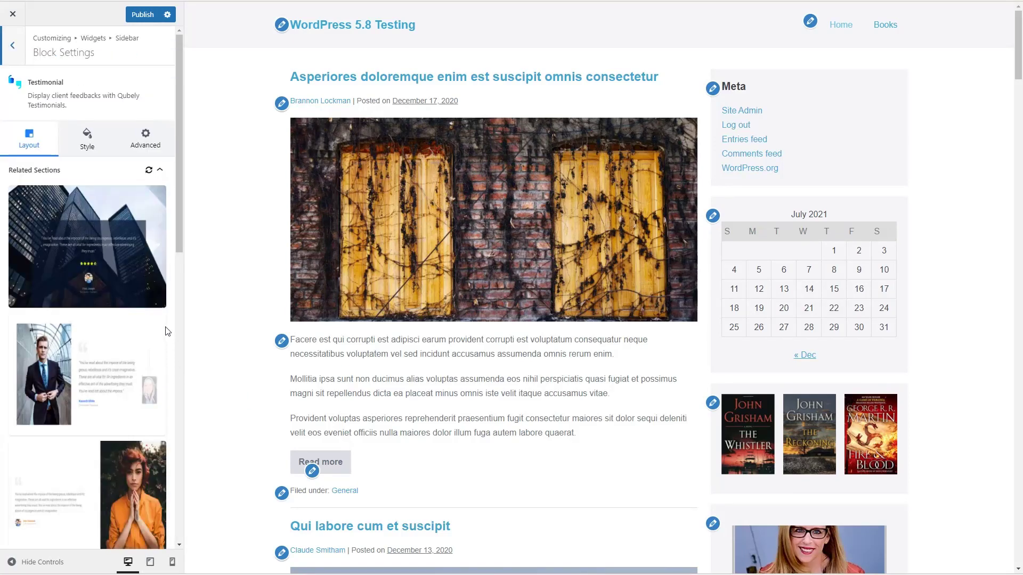
pyautogui.click(89, 141)
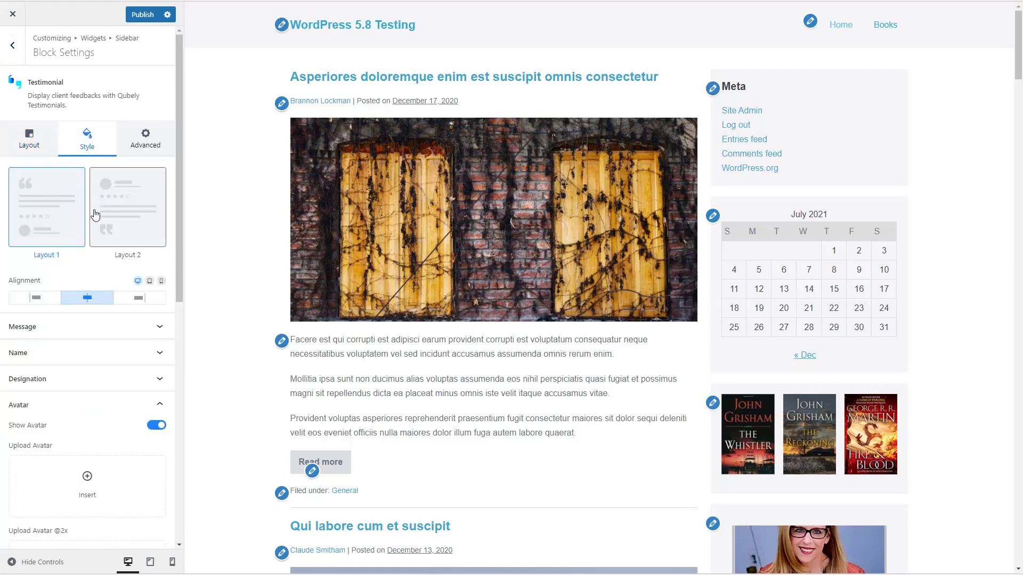
pyautogui.scroll(-2, 95, 334)
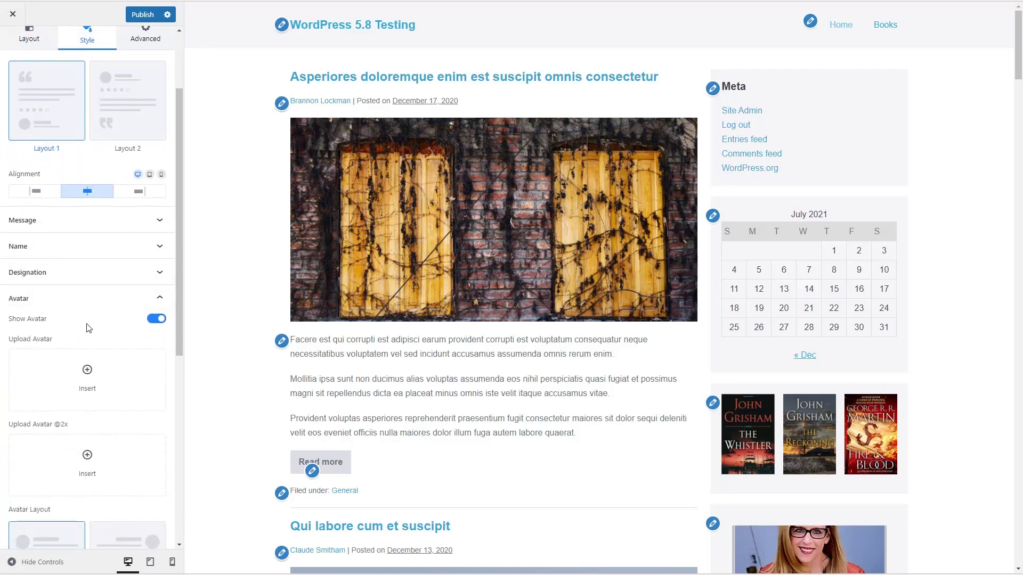
pyautogui.scroll(-3, 96, 343)
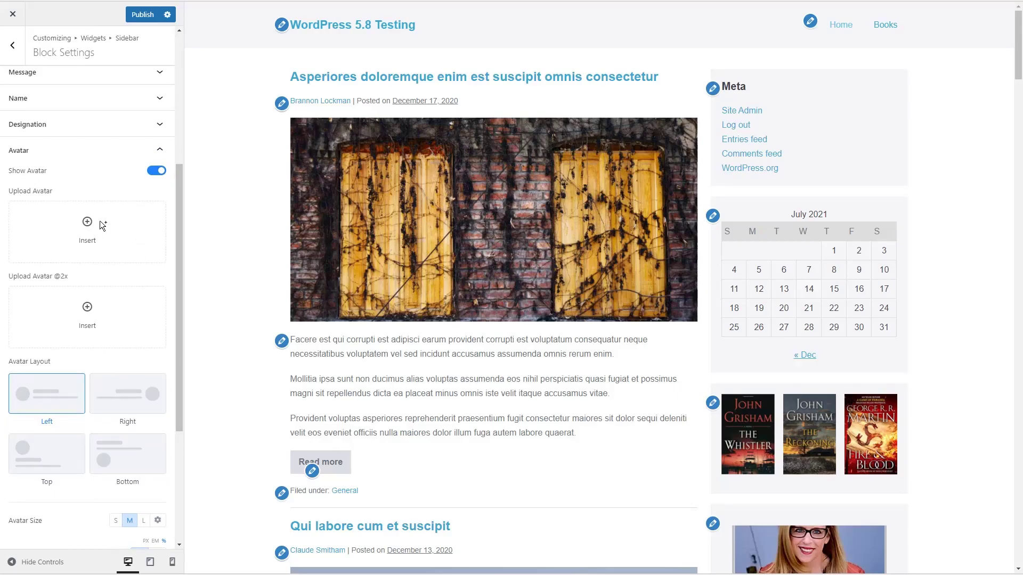
# - Pick the martin-photo portrait from the media library as the testimonial's avatar
pyautogui.click(77, 219)
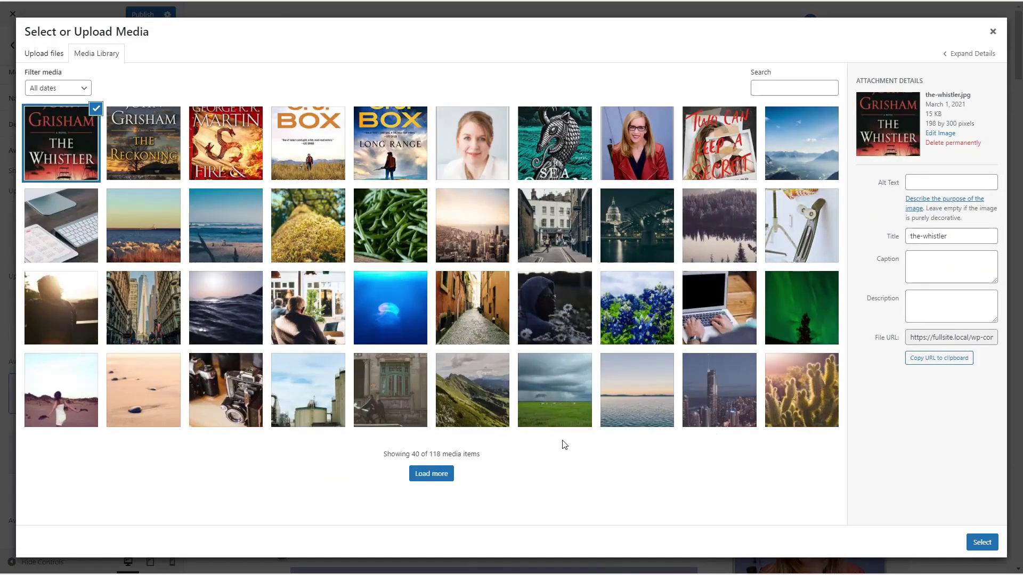
pyautogui.click(433, 473)
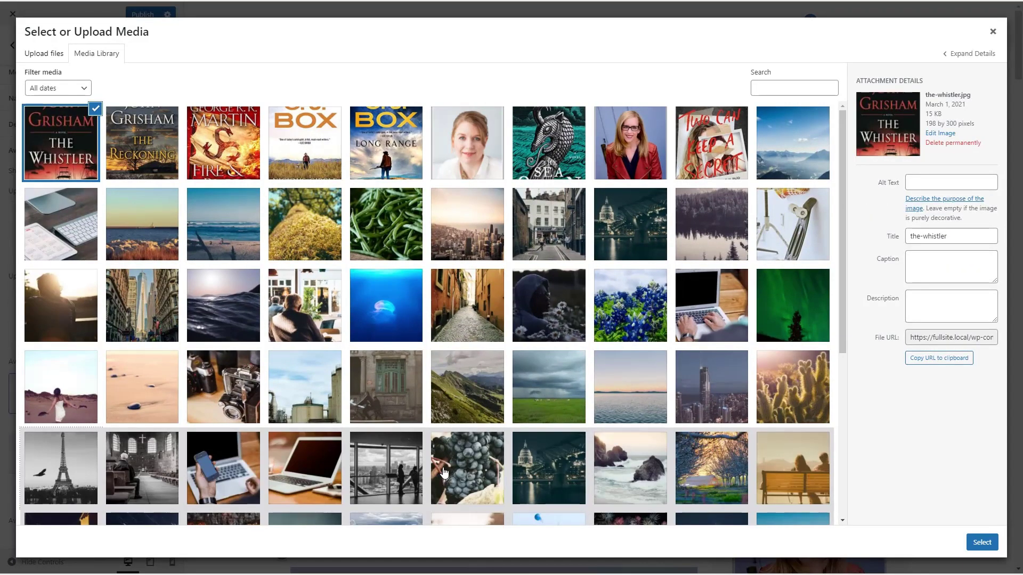
pyautogui.scroll(-5, 443, 472)
pyautogui.click(386, 510)
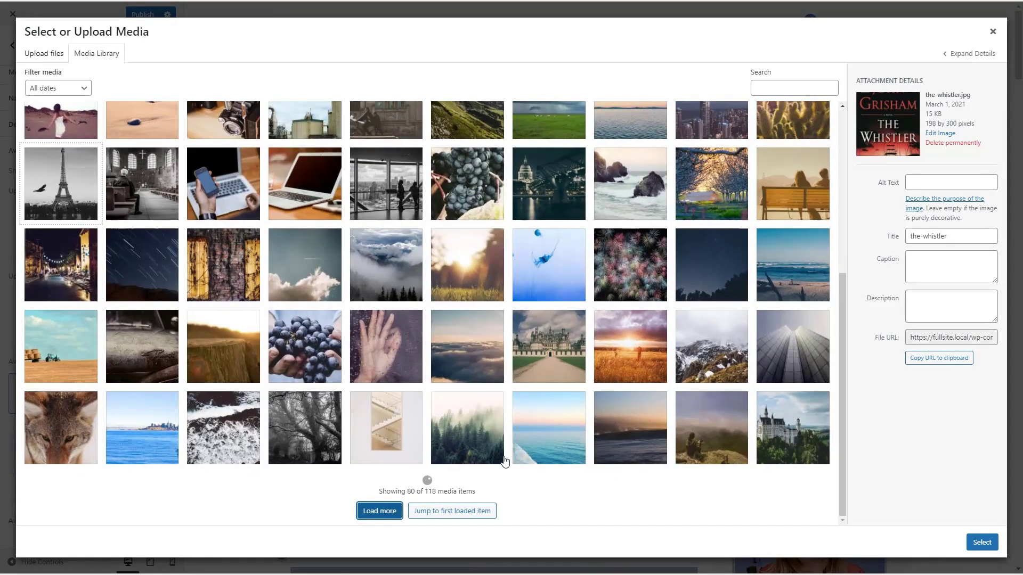
pyautogui.click(153, 421)
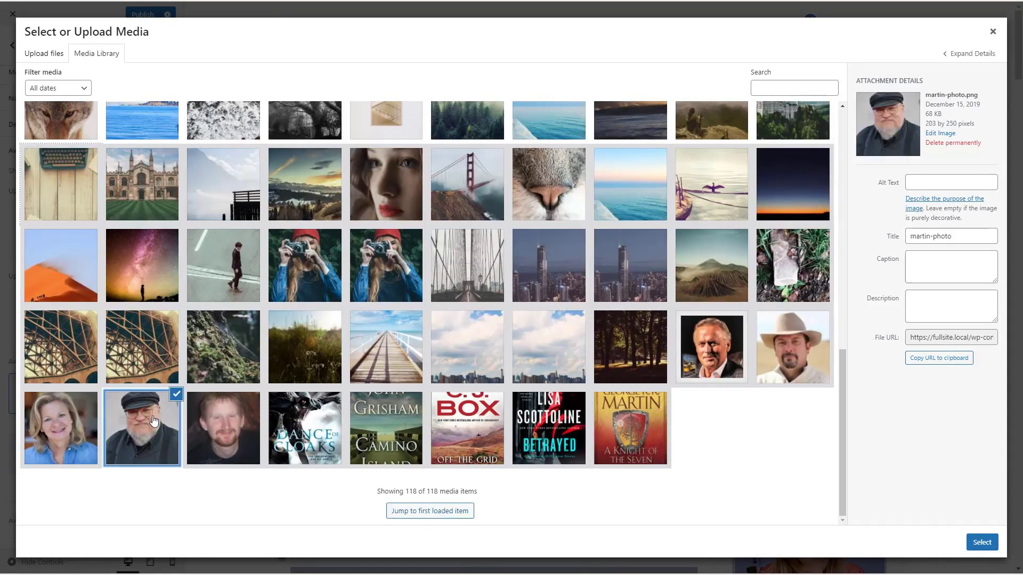
pyautogui.click(970, 548)
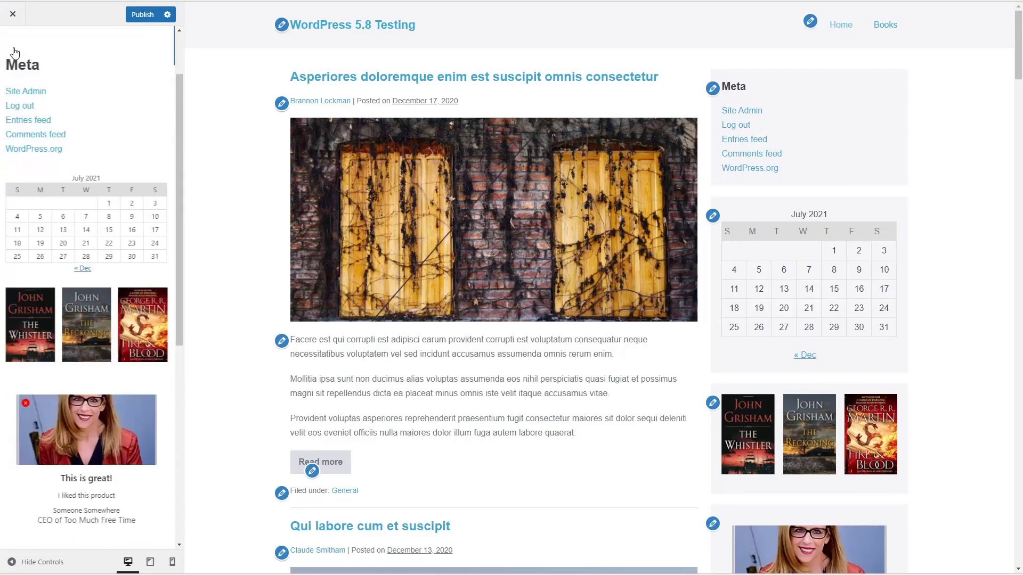
# - Publish the widget changes and scroll the live sidebar's Meta, calendar, book and testimonial widgets
pyautogui.click(154, 15)
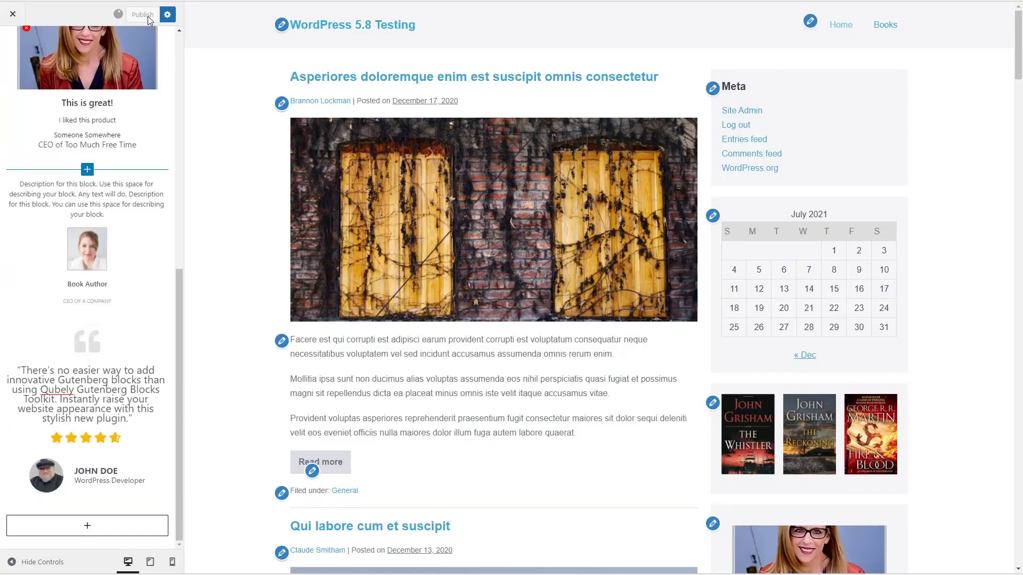
pyautogui.scroll(-12, 844, 394)
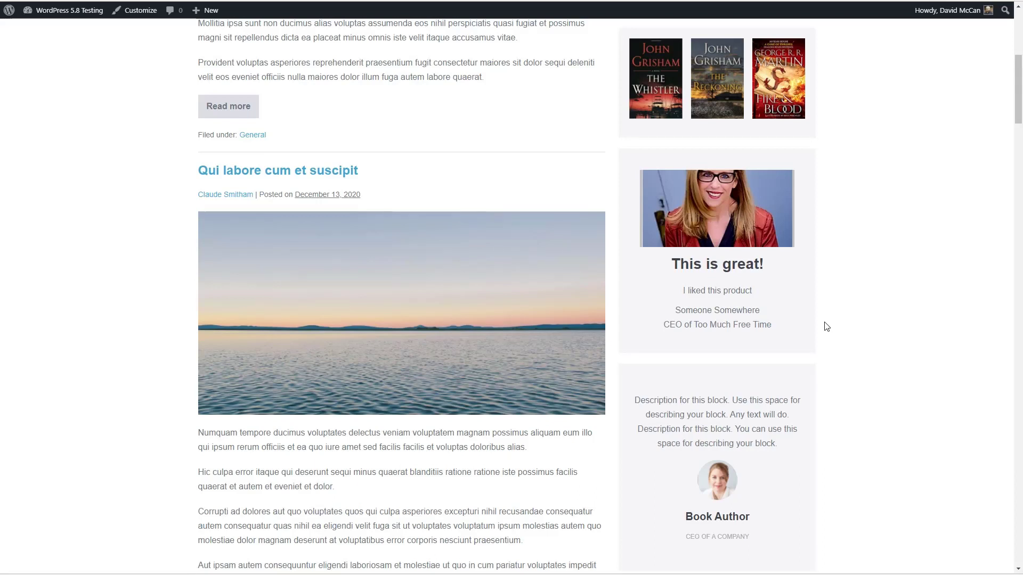
pyautogui.scroll(7, 658, 398)
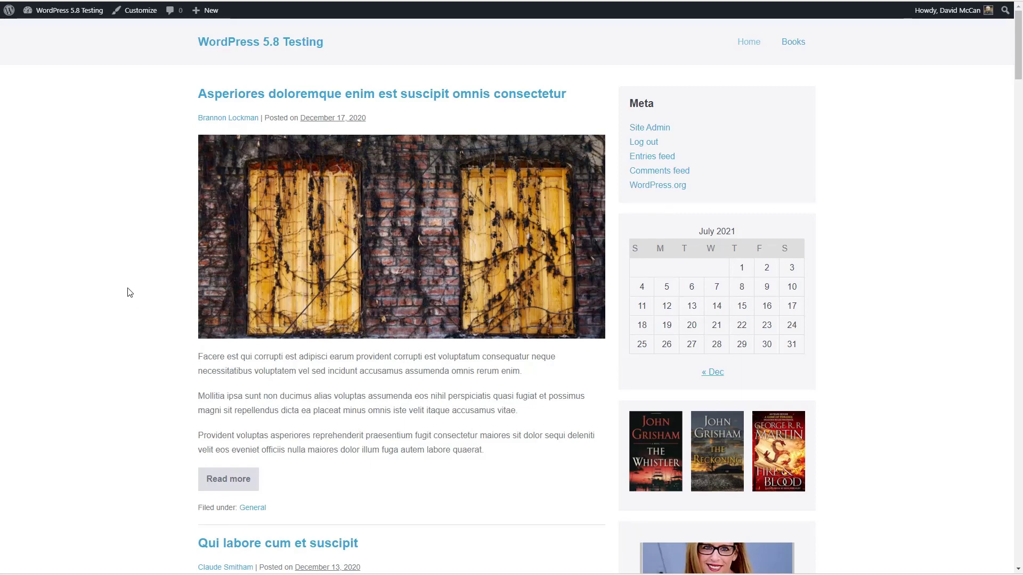
# - Activate the Classic Editor plugin from the dashboard's Plugins screen
pyautogui.moveTo(69, 12)
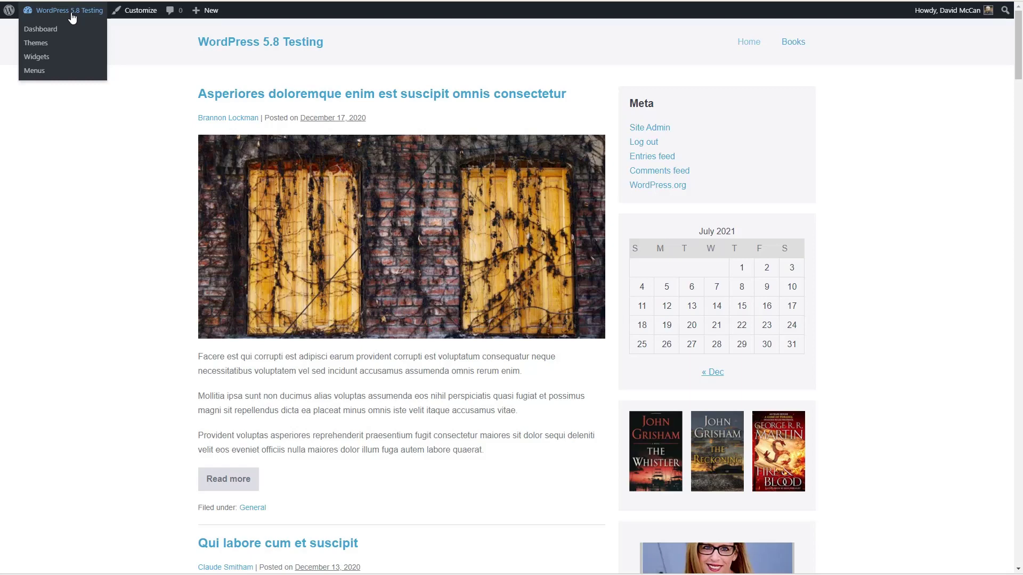
pyautogui.click(73, 17)
pyautogui.moveTo(46, 215)
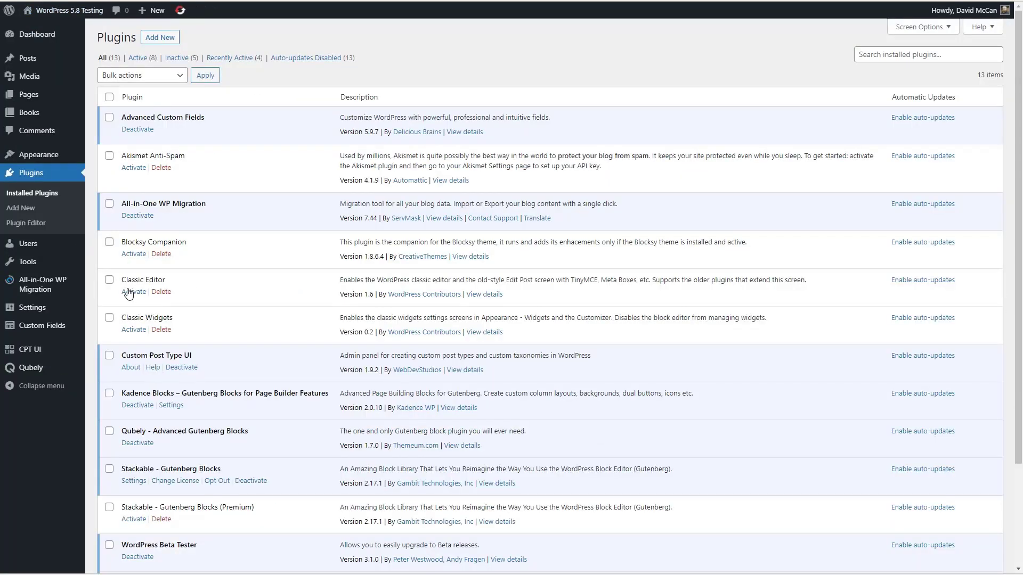
pyautogui.click(128, 293)
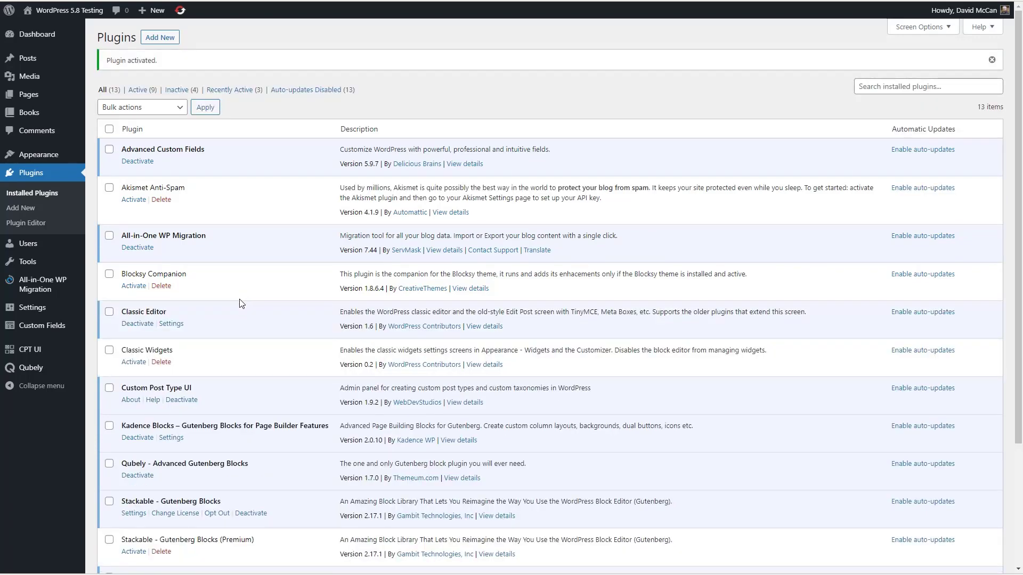
# - Check the sidebar widgets in Appearance > Widgets and the Customizer's Sidebar panel
pyautogui.moveTo(51, 156)
pyautogui.click(112, 187)
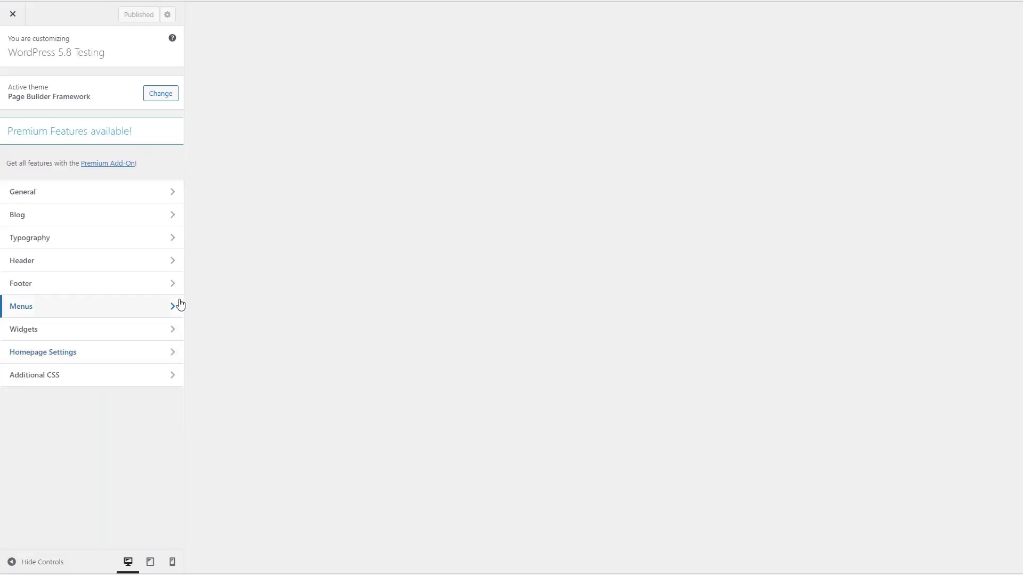
pyautogui.click(175, 329)
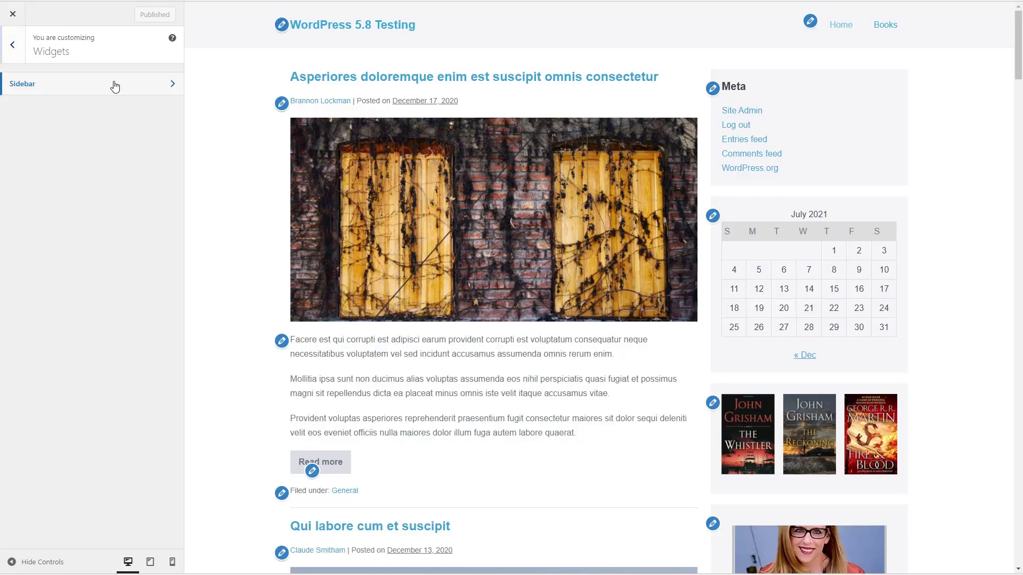
pyautogui.click(114, 85)
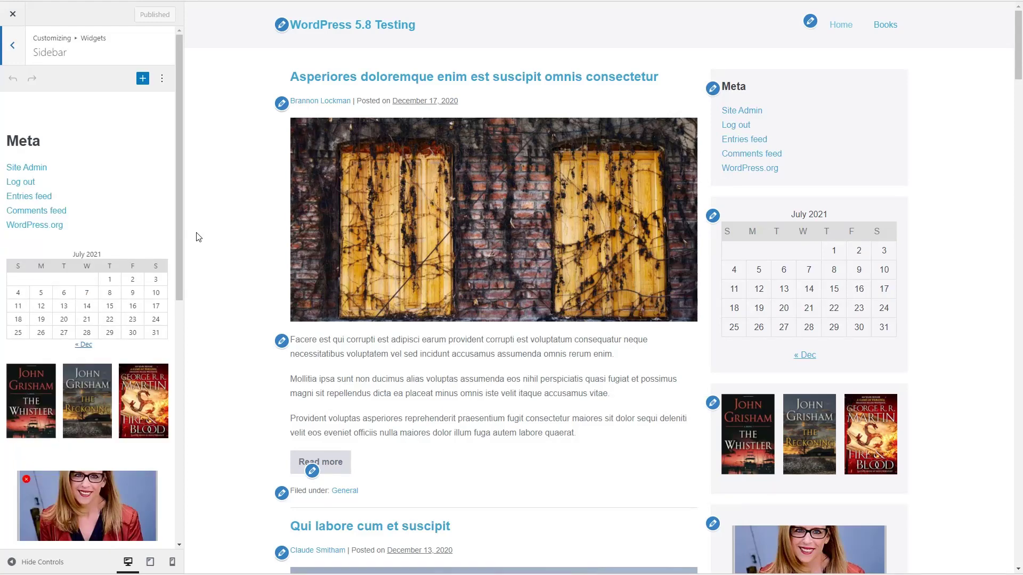
pyautogui.hotkey('shift', 'Tab')
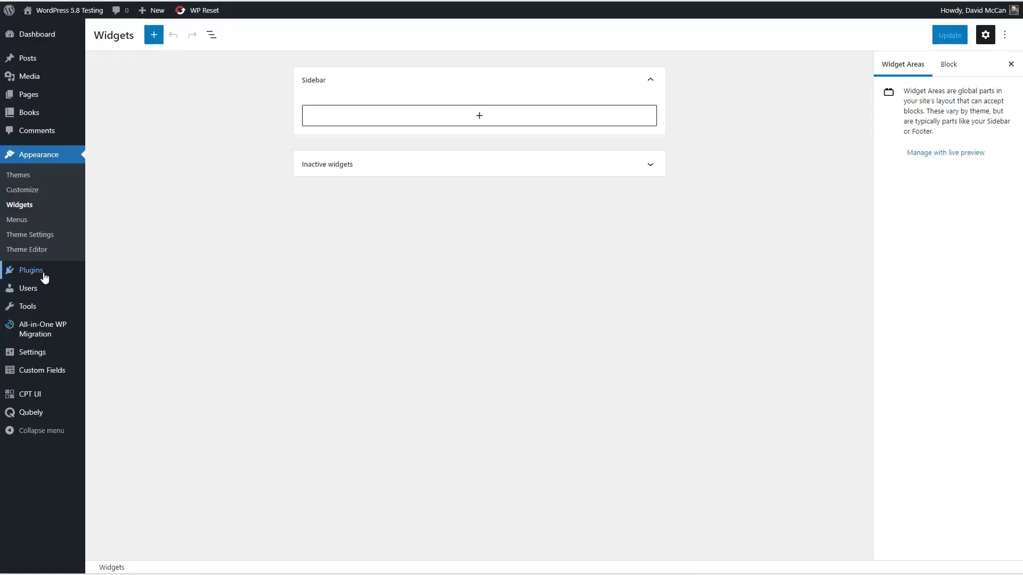
pyautogui.click(43, 276)
# - Deactivate Classic Editor and activate the Classic Widgets plugin
pyautogui.click(138, 291)
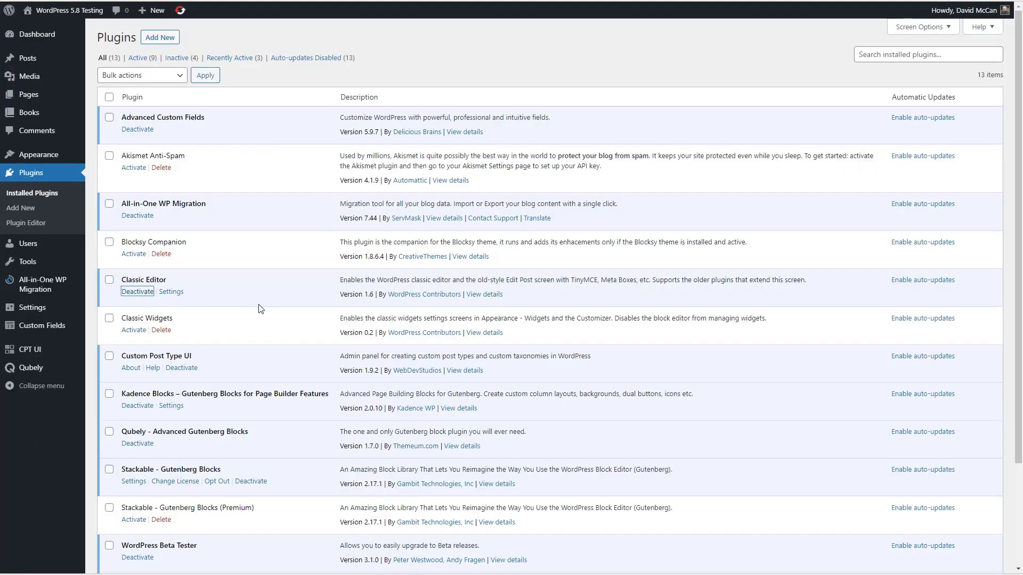
pyautogui.scroll(-2, 251, 303)
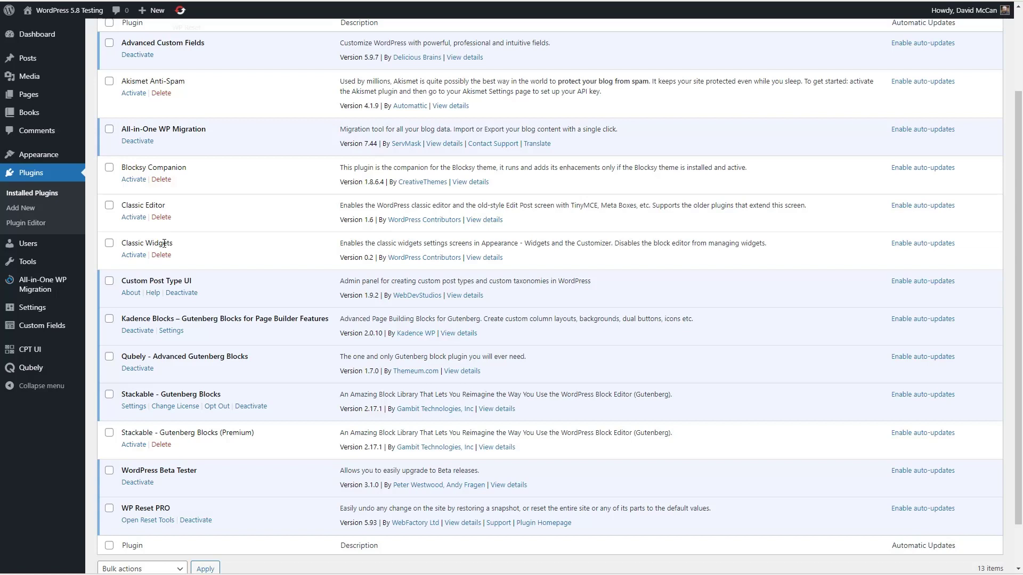
pyautogui.click(133, 255)
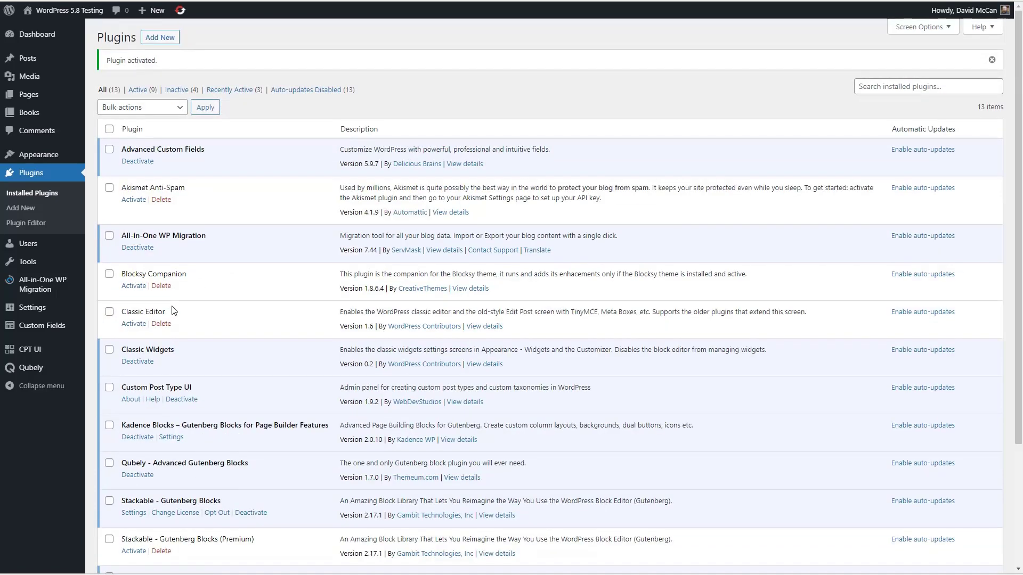
pyautogui.moveTo(44, 162)
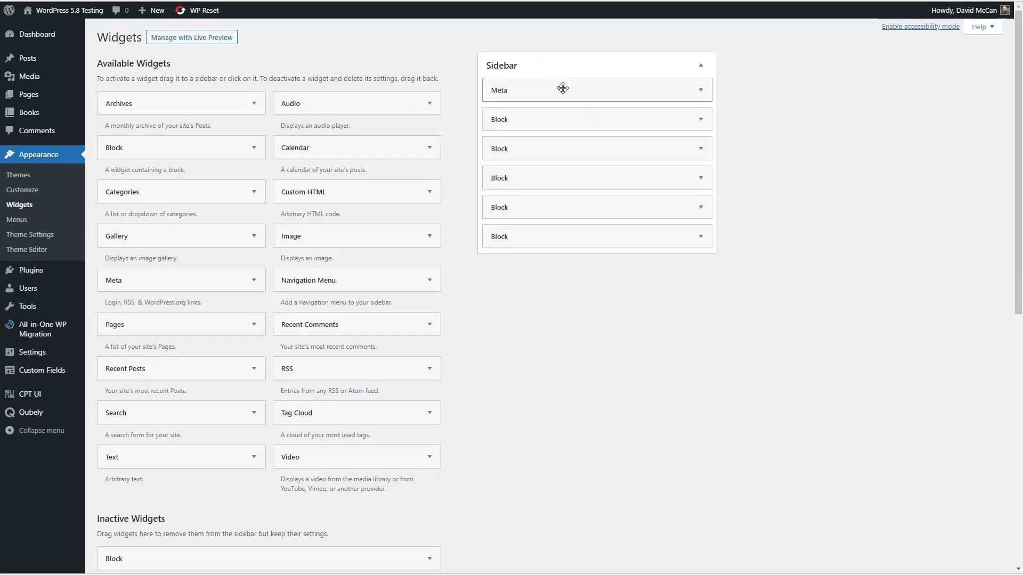
# - View the Block HTML of the calendar, gallery and testimonial widgets, then return to Plugins
pyautogui.click(551, 118)
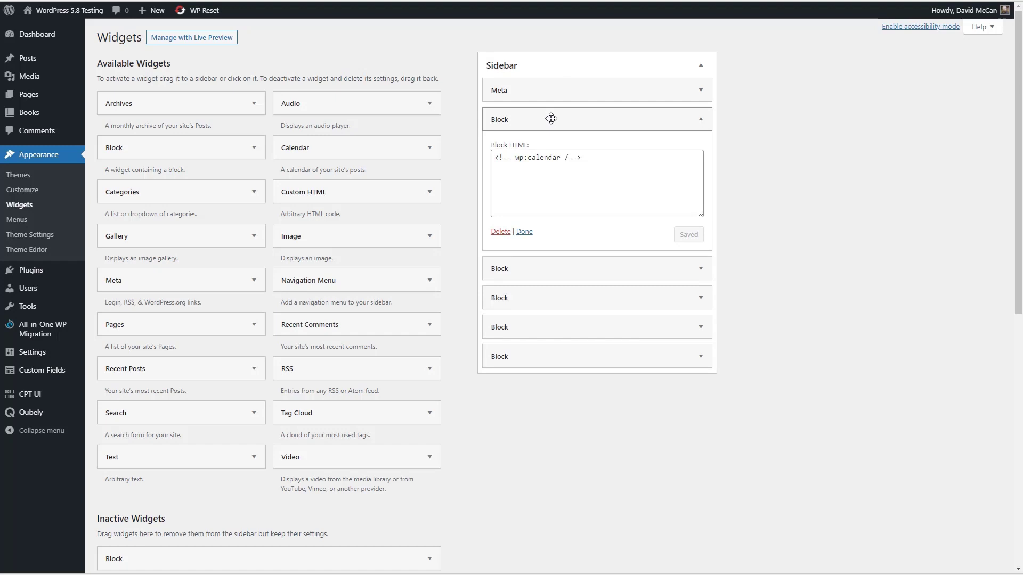
pyautogui.click(551, 118)
pyautogui.click(543, 147)
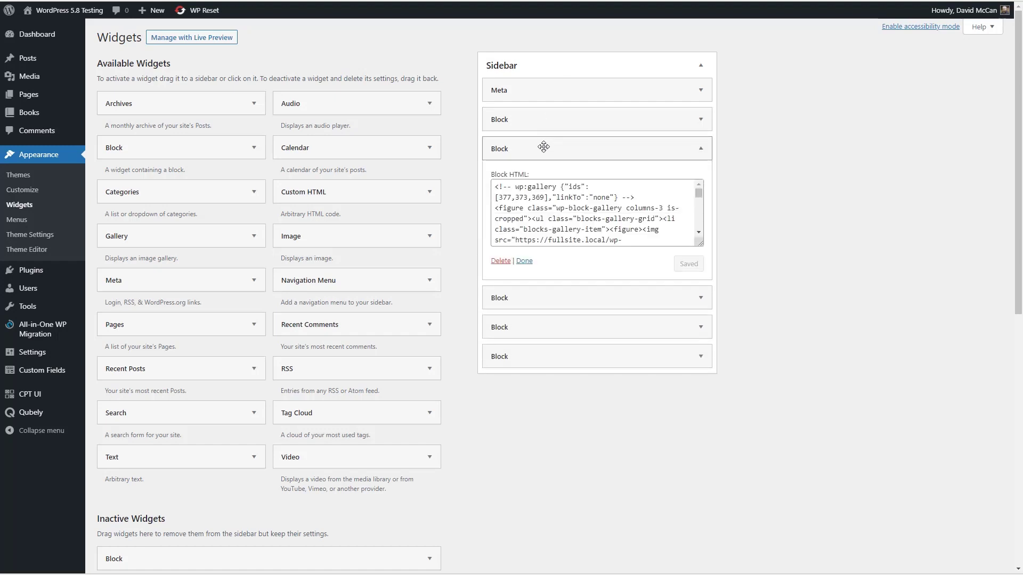
pyautogui.click(543, 146)
pyautogui.click(550, 174)
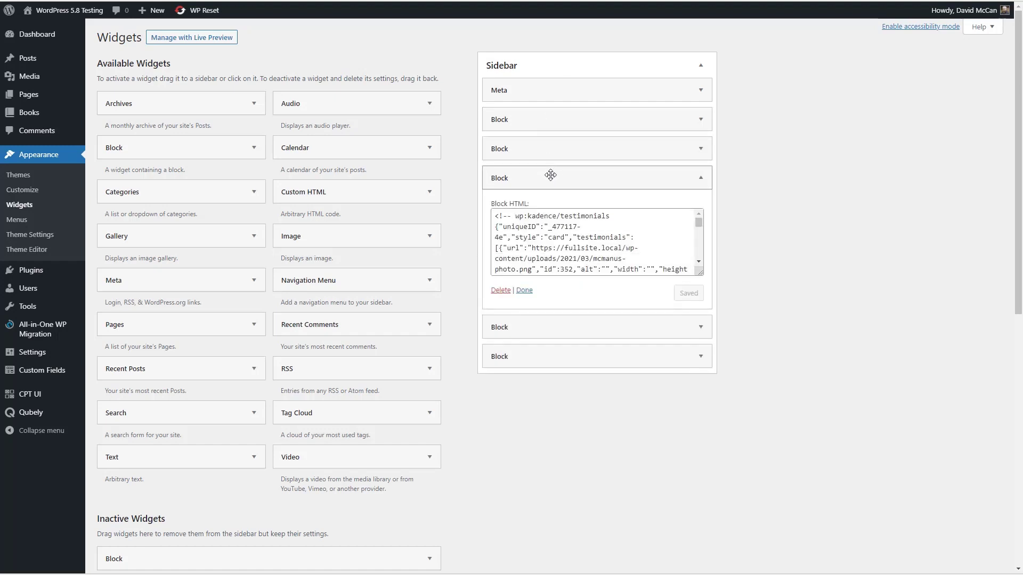
pyautogui.click(551, 175)
pyautogui.click(541, 207)
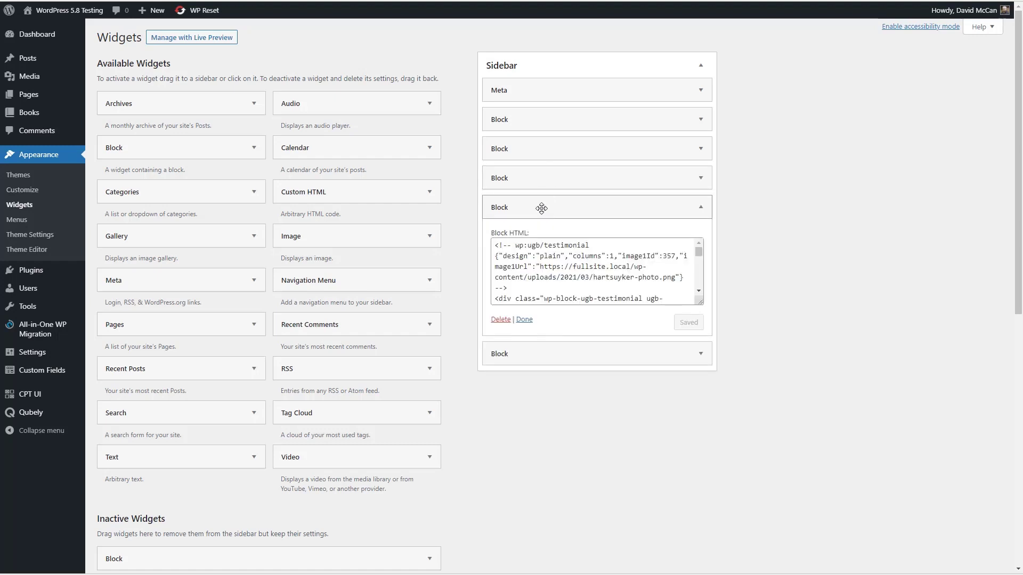
pyautogui.click(541, 207)
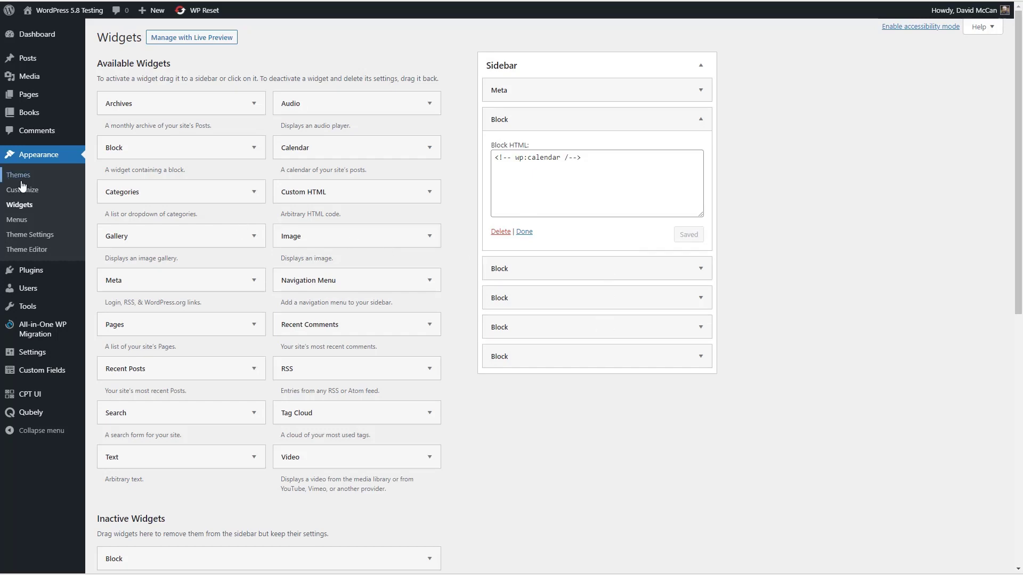
pyautogui.click(29, 271)
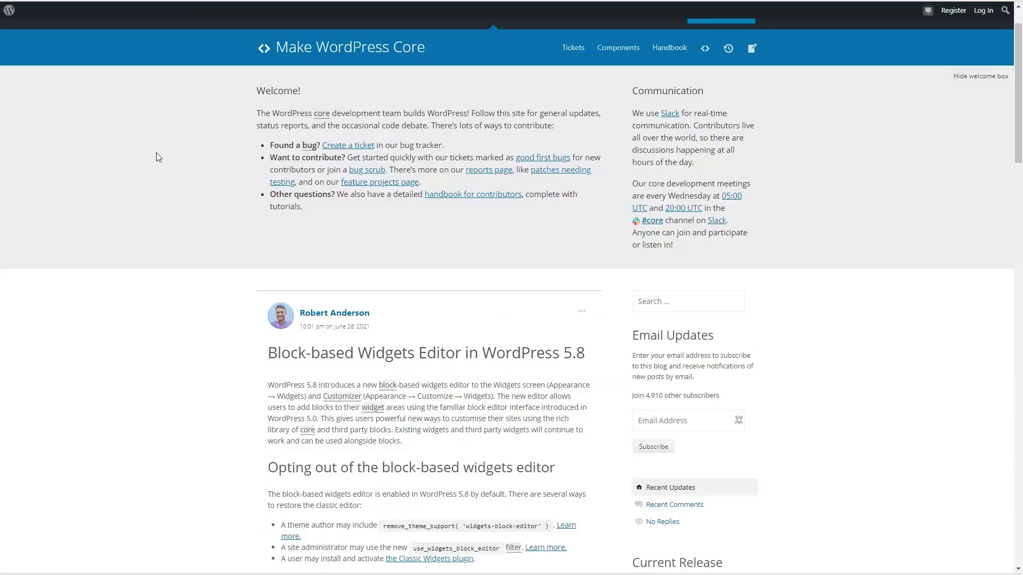
# - Scroll the post to the 'Opting out of the block-based widgets editor' section
pyautogui.scroll(-6, 156, 156)
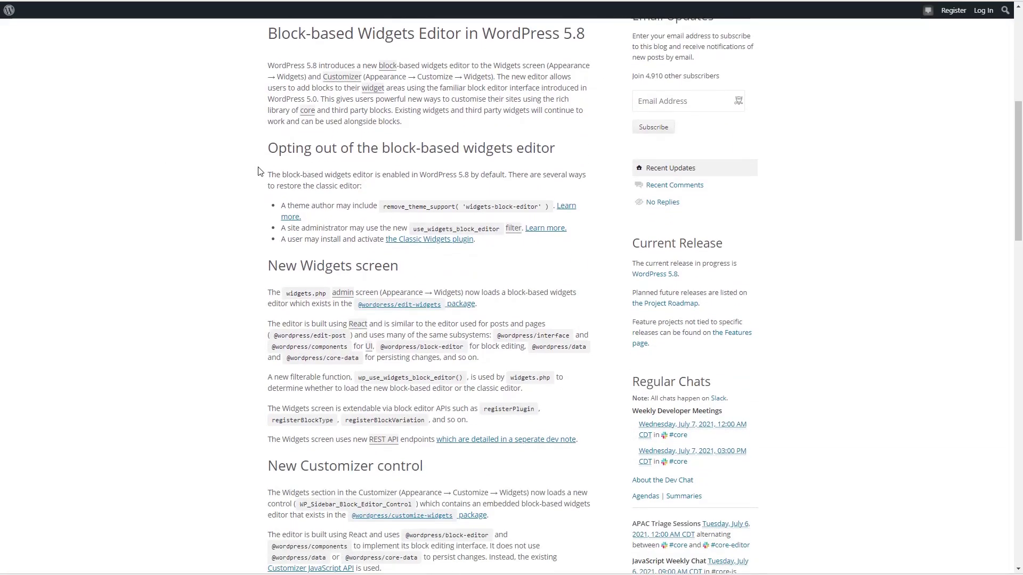
pyautogui.scroll(-2, 253, 171)
pyautogui.scroll(3, 252, 171)
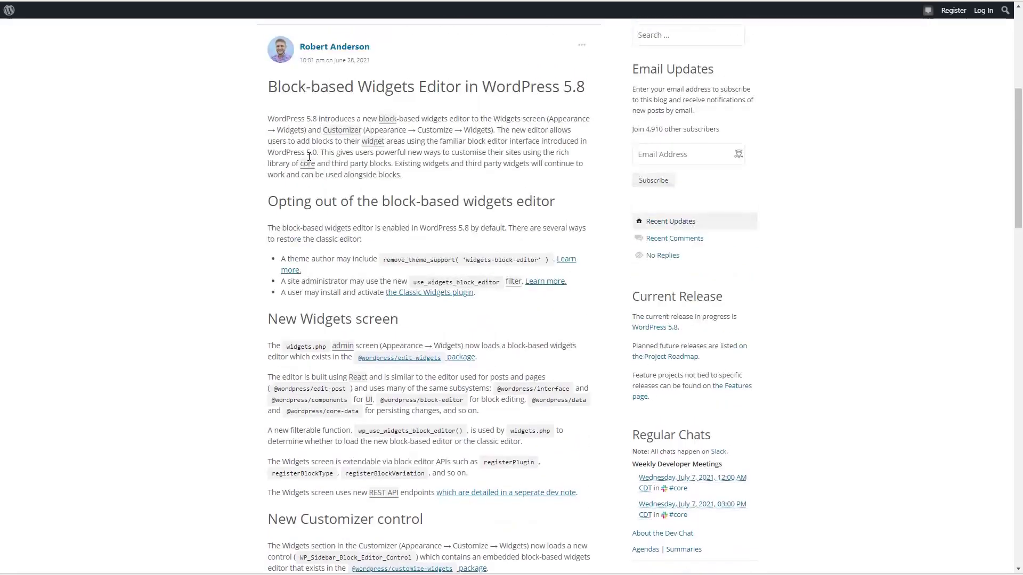